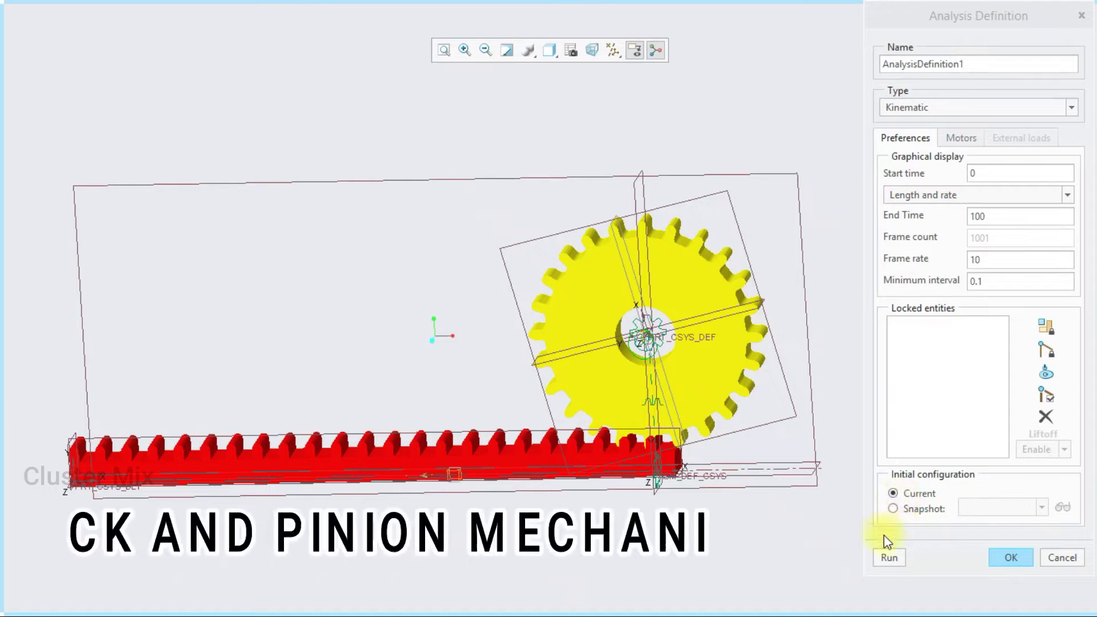
Run the kinematic analysis of the rack and pinion assembly to view its motion.
left_click(887, 556)
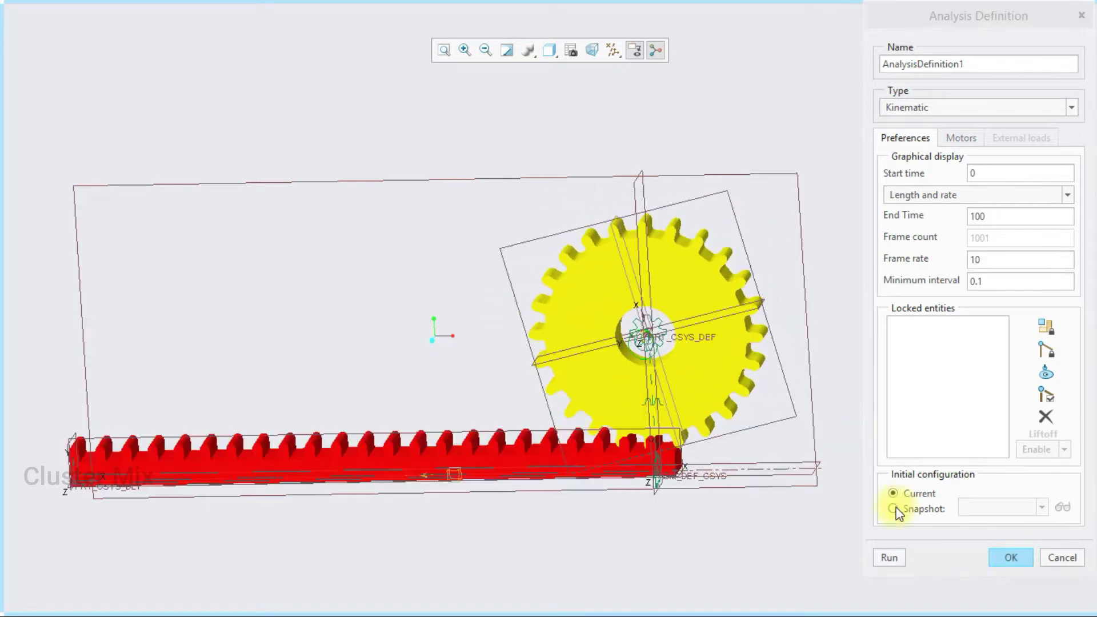
left_click(884, 554)
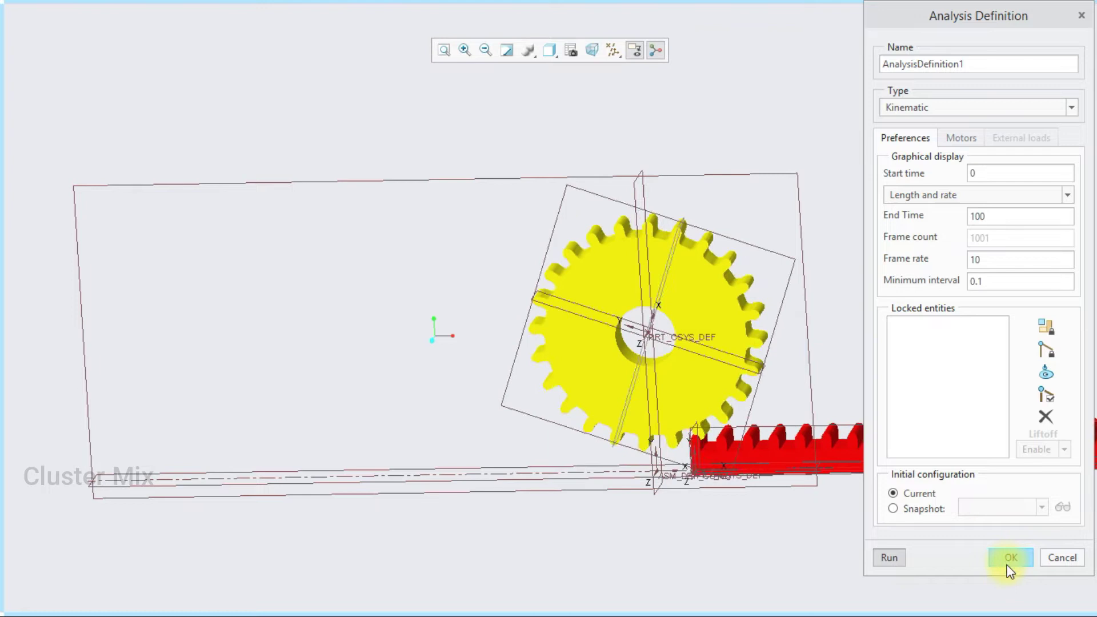
left_click(884, 554)
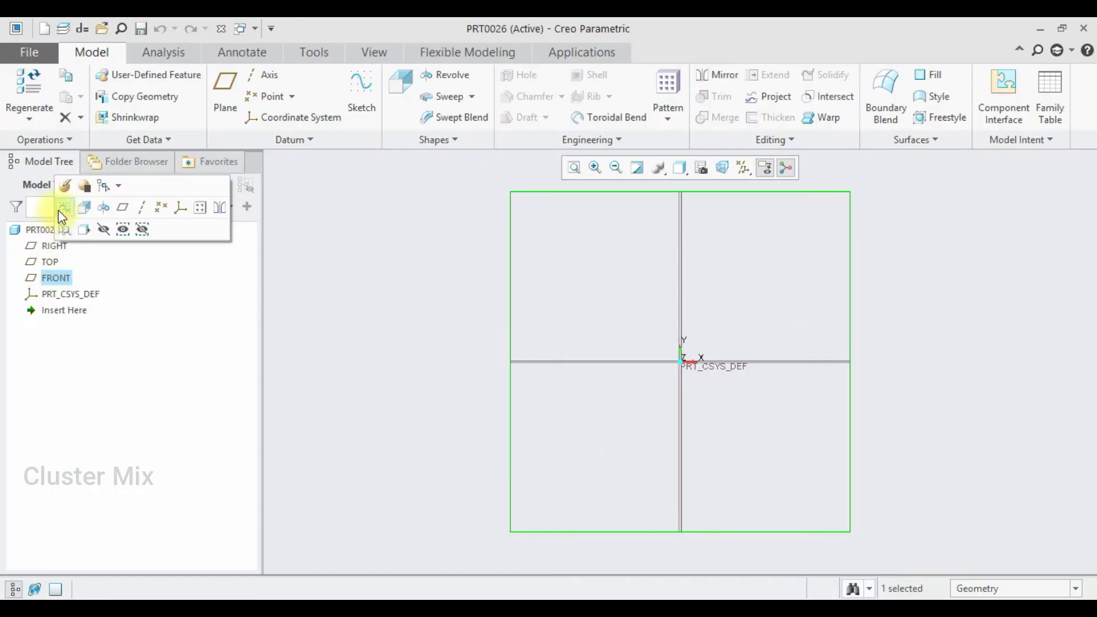
Start a sketch on the FRONT plane and draw two concentric circles at the origin, the inner one about 64 in diameter.
left_click(64, 208)
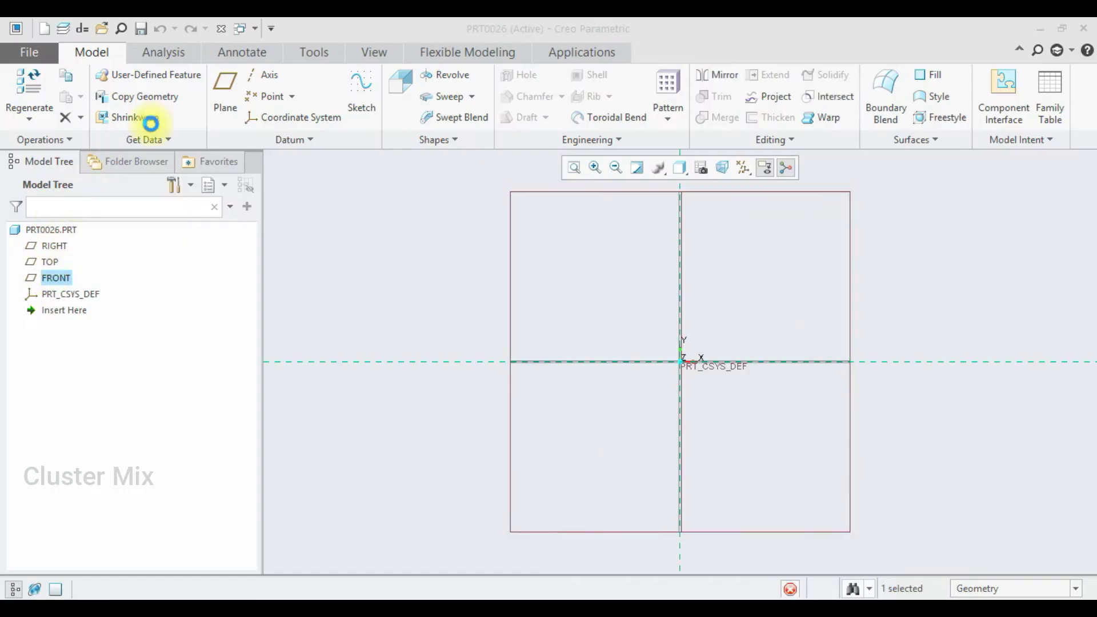
left_click(352, 117)
left_click(681, 362)
left_click(660, 301)
left_click(680, 362)
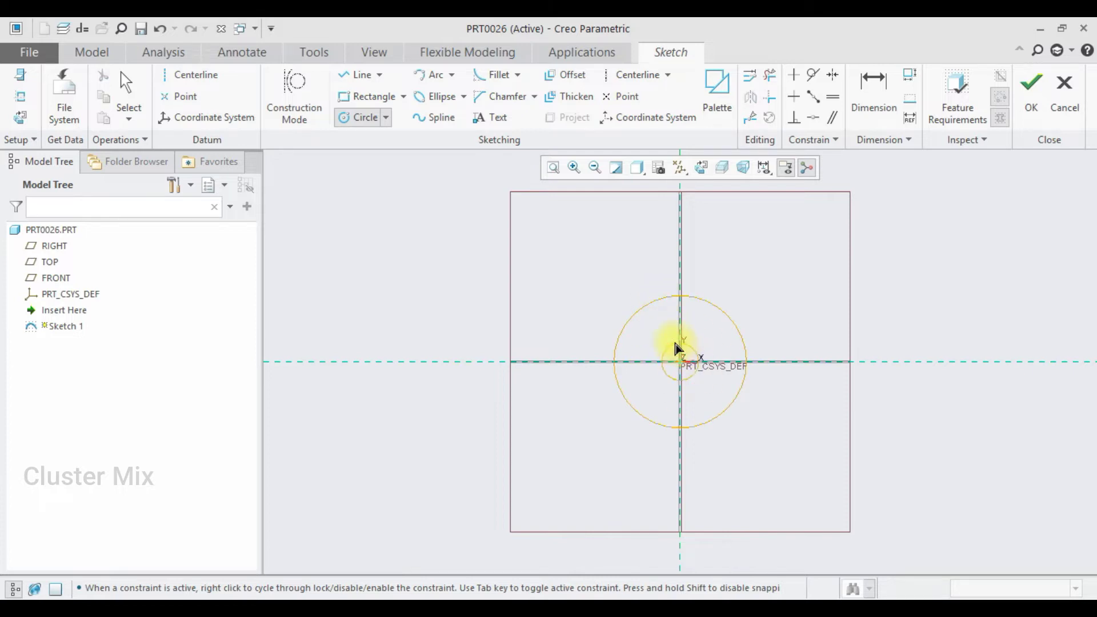
left_click(667, 344)
middle_click(667, 345)
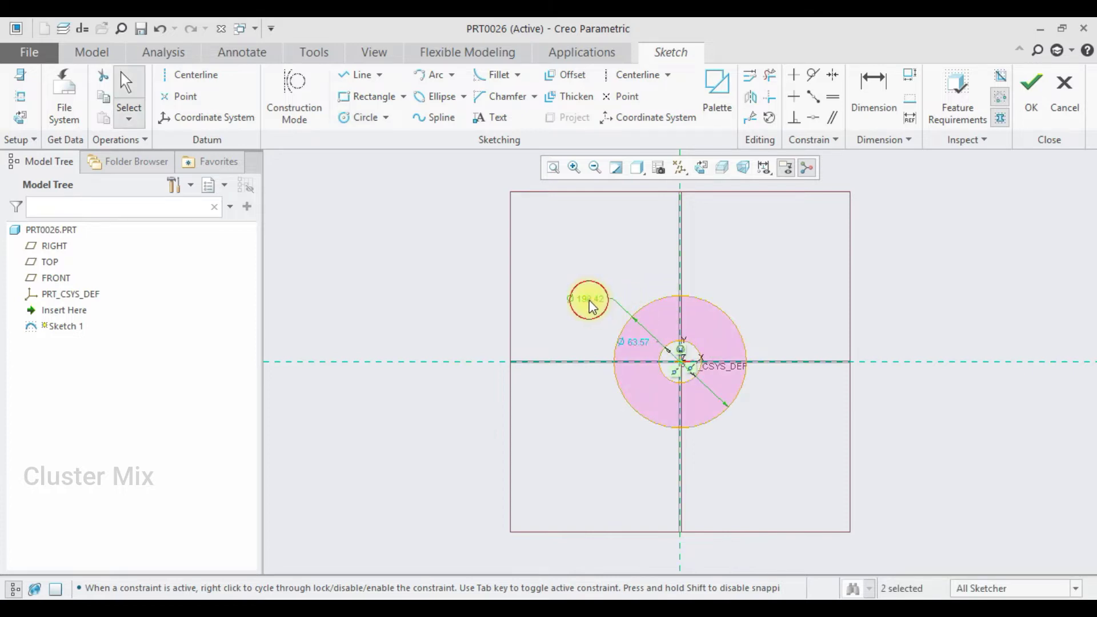
Set the outer circle's diameter to 100 and the inner circle's to 30, and finish the sketch.
double_click(589, 300)
type("100")
key("Return")
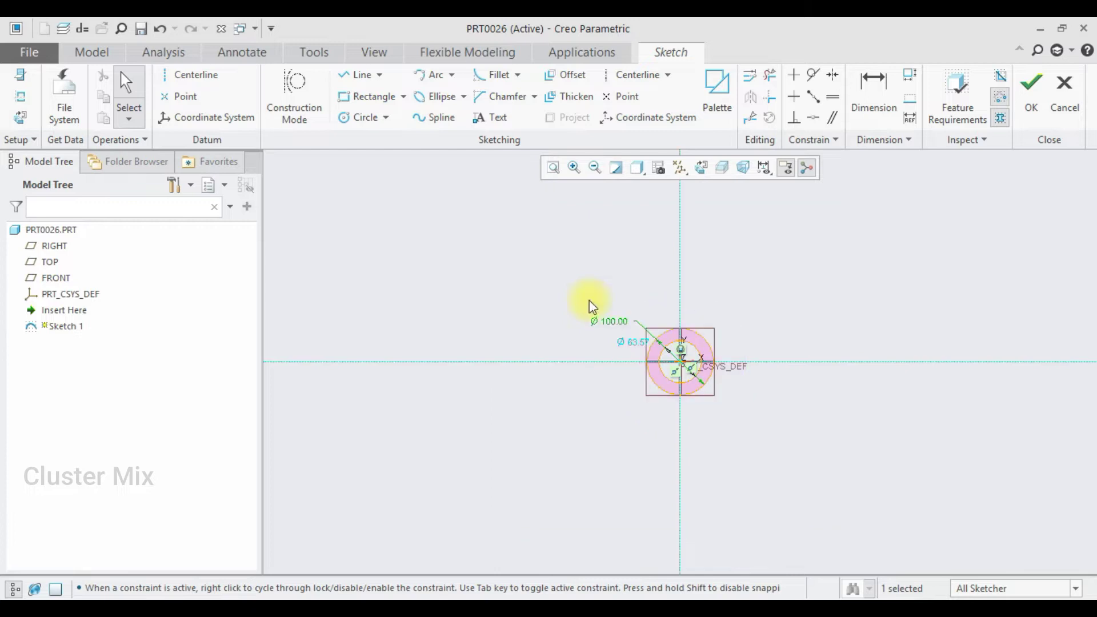
left_click(605, 335)
double_click(606, 335)
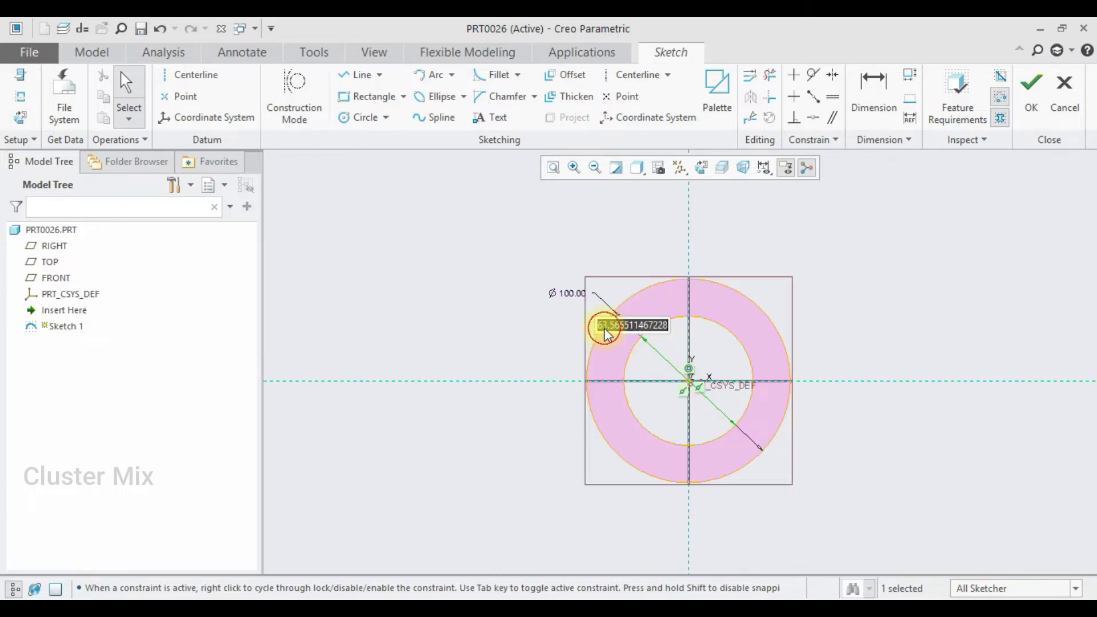
type("30")
key("Return")
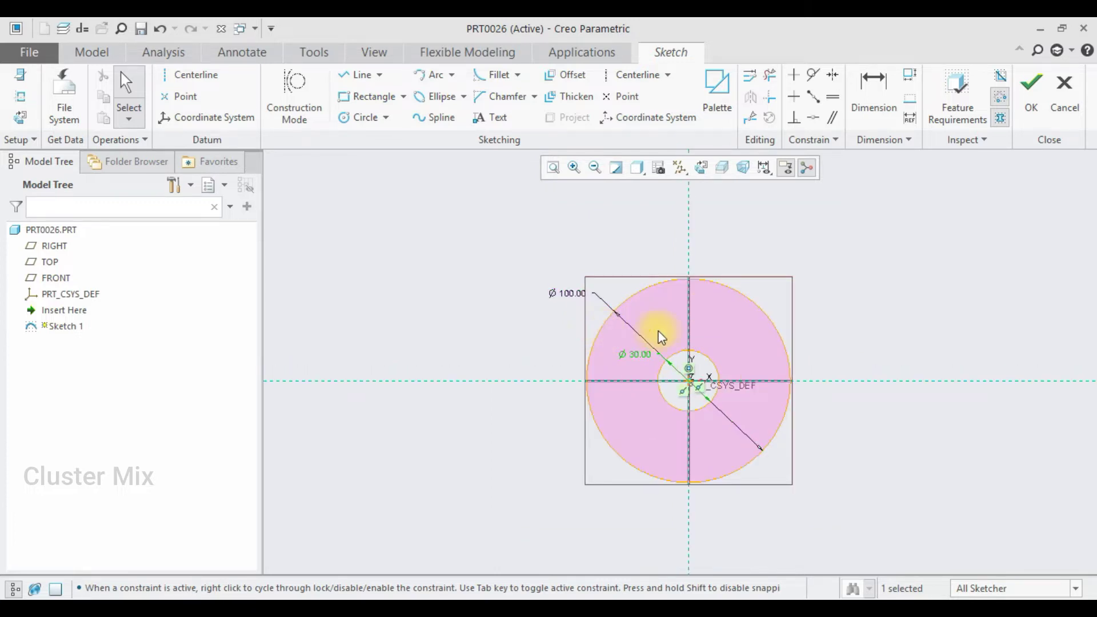
left_click(1030, 100)
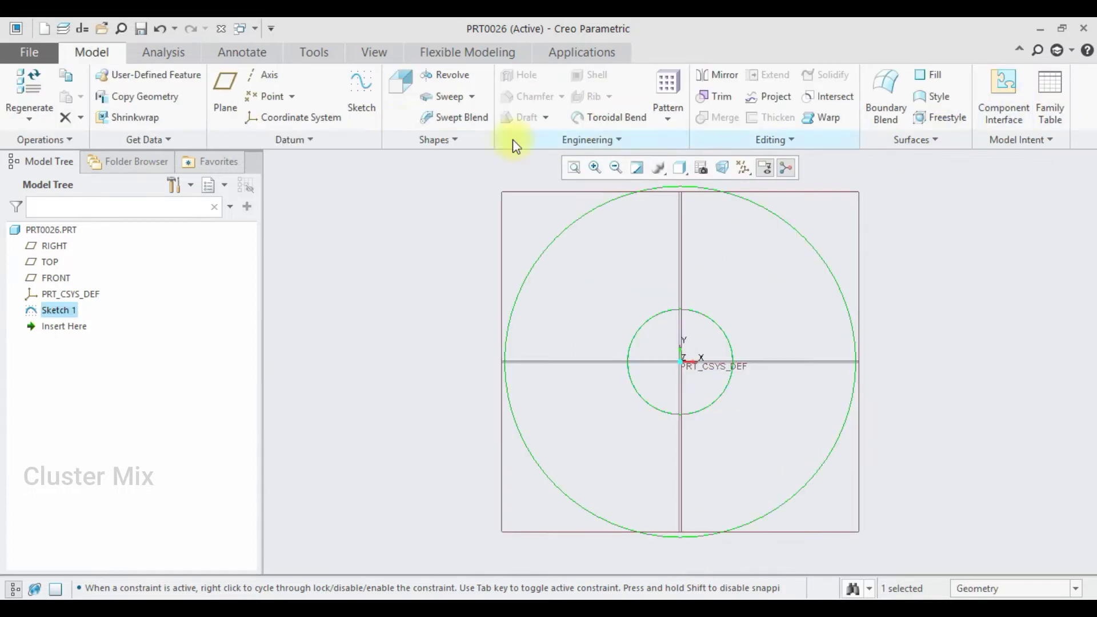
Extrude the two-circle sketch symmetrically to a depth of 15 to form the gear blank.
left_click(394, 86)
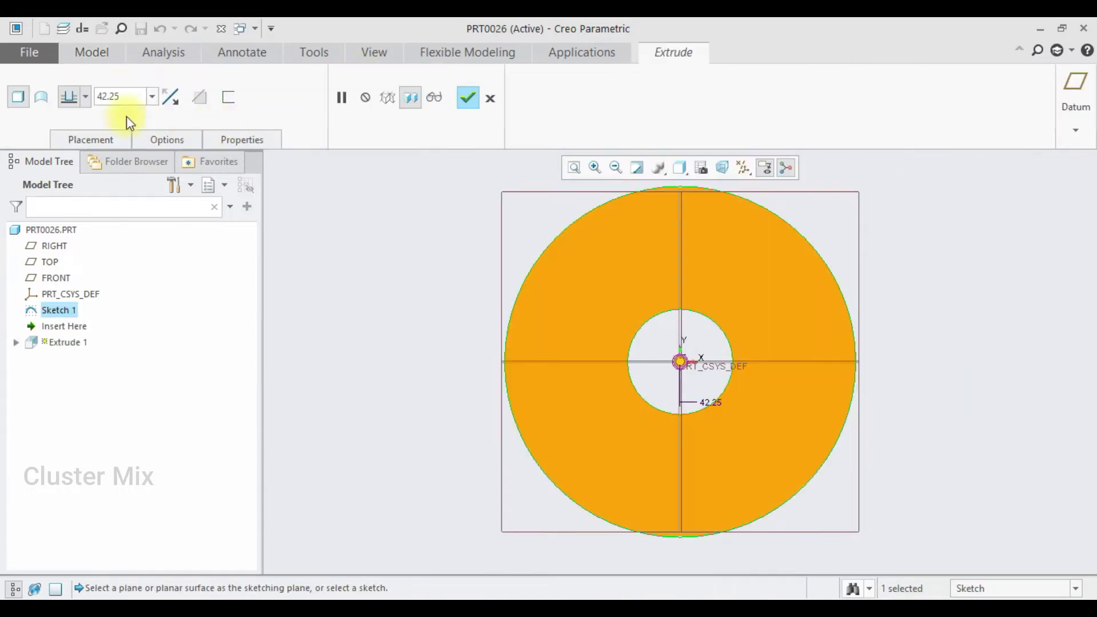
double_click(121, 94)
type("1")
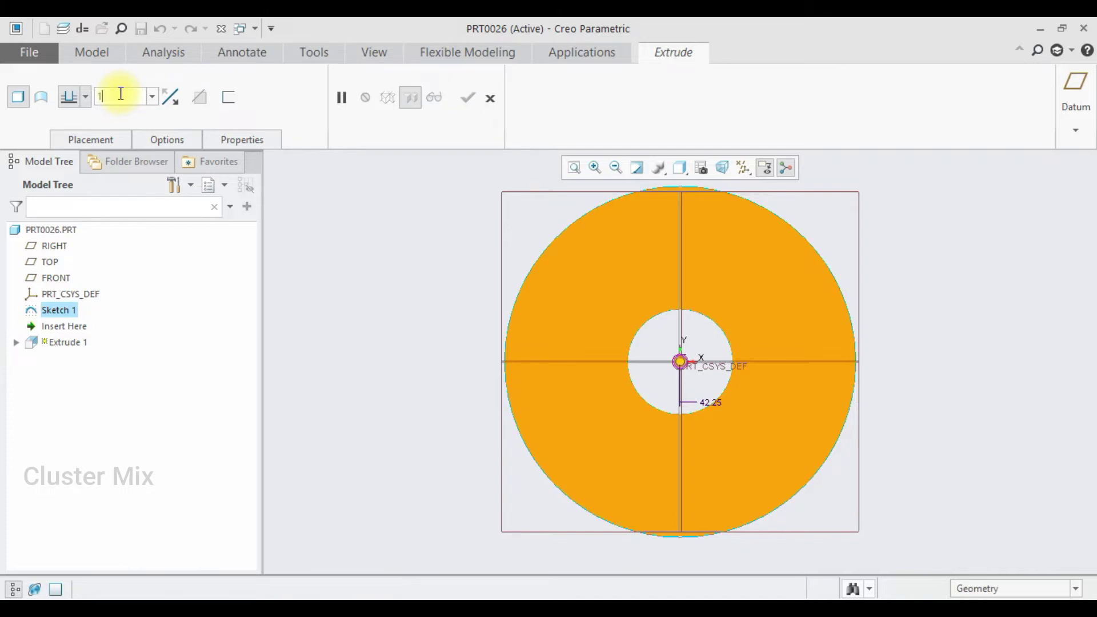
type("5")
key("Return")
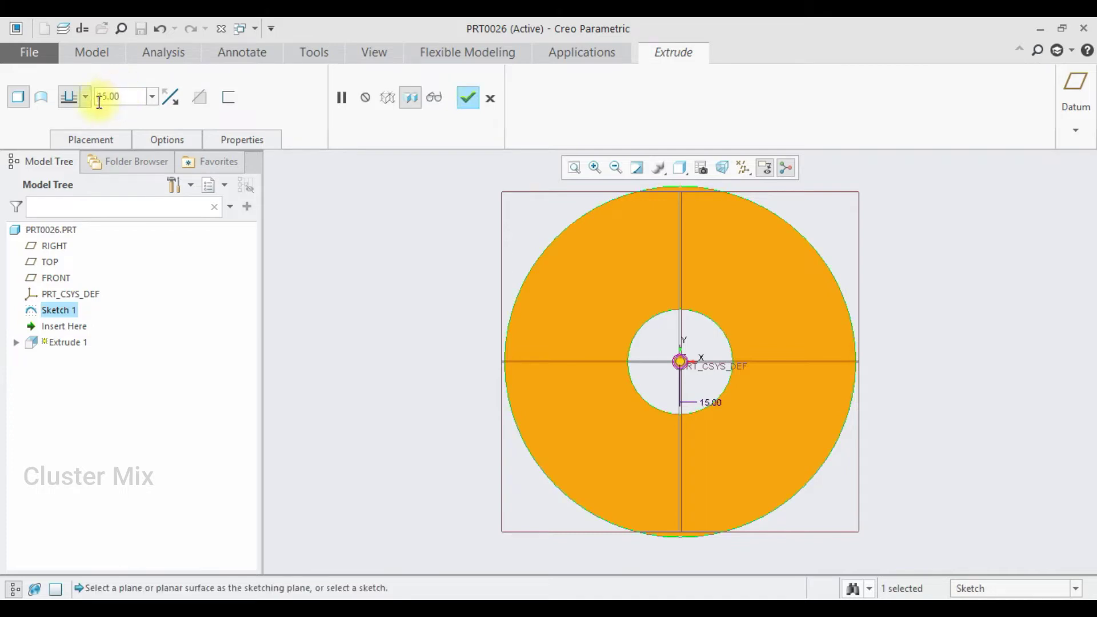
left_click(85, 96)
left_click(473, 98)
left_click(893, 256)
Start a new sketch on the gear blank's flat face and orient the view parallel to the sketch plane.
scroll(850, 302, "up", 2)
scroll(857, 311, "down", 4)
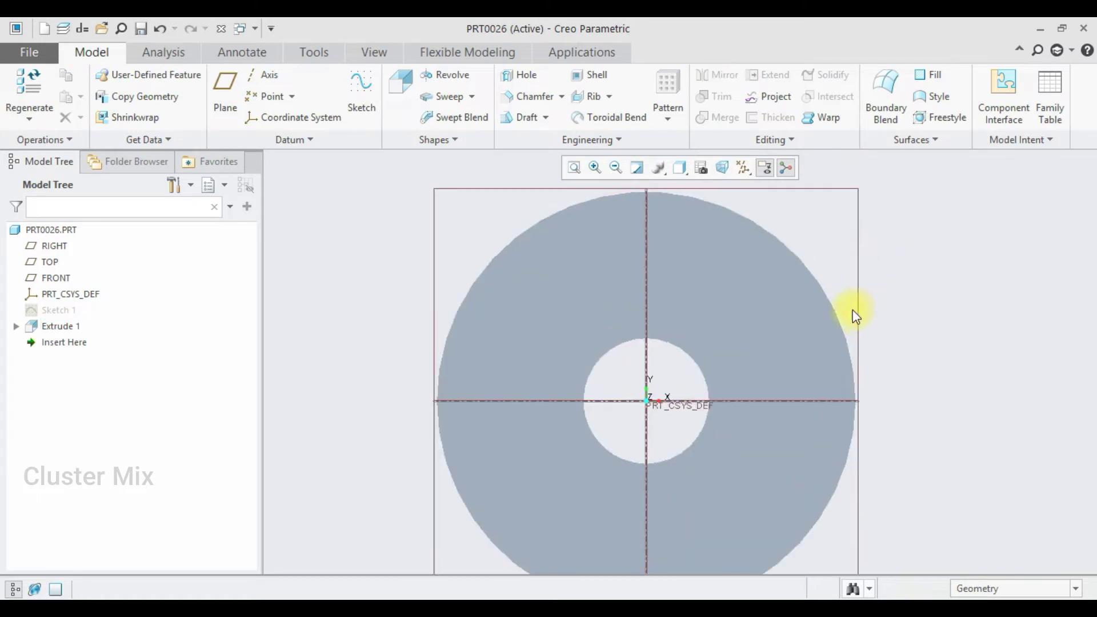
middle_click_drag(884, 362, 741, 378)
left_click(741, 378)
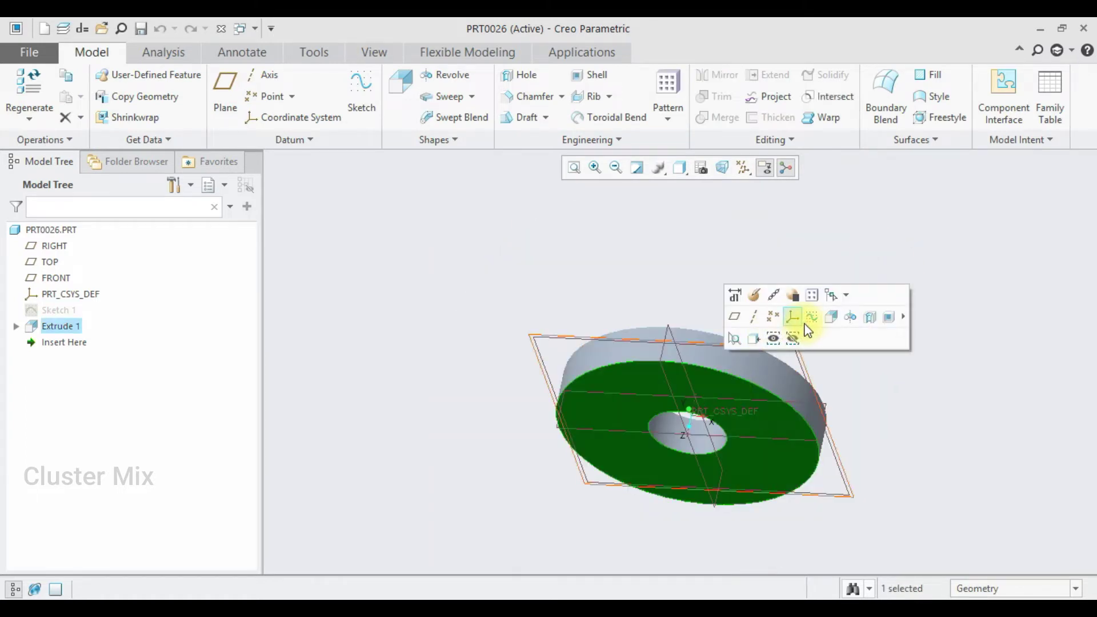
left_click(797, 324)
left_click(19, 118)
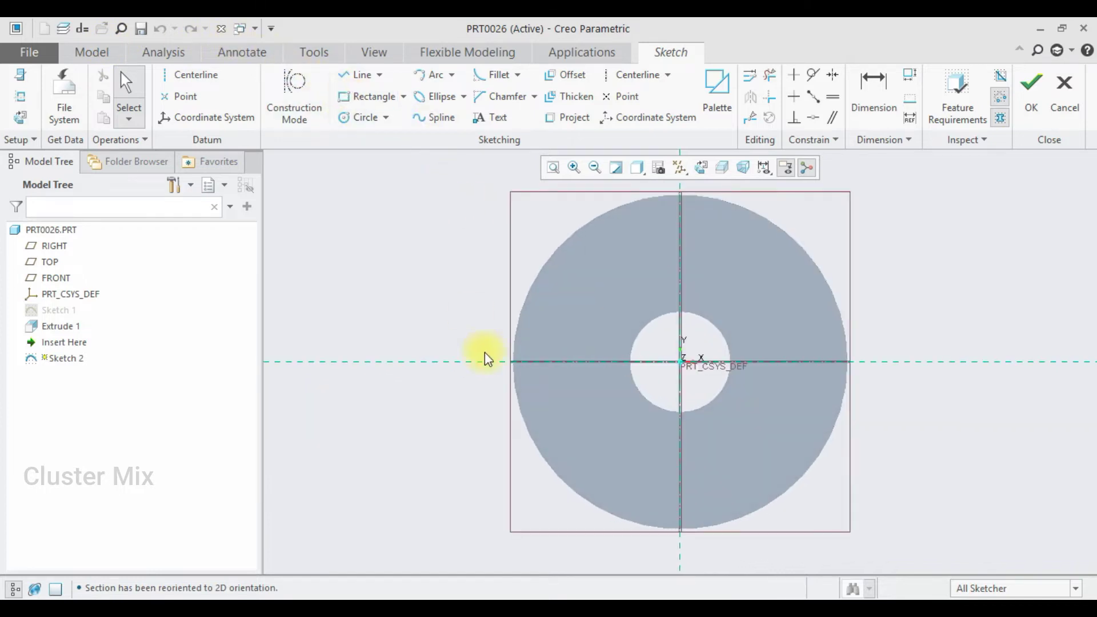
Add the gear blank's outer circular edge as a sketch reference.
scroll(661, 343, "down", 3)
scroll(680, 261, "up", 4)
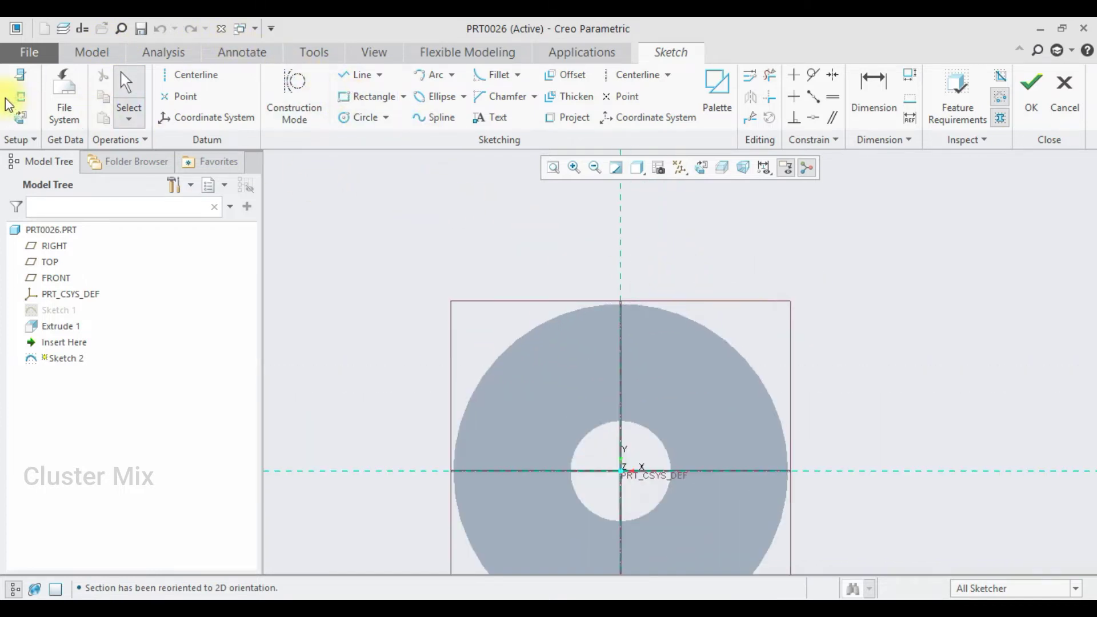
left_click(20, 96)
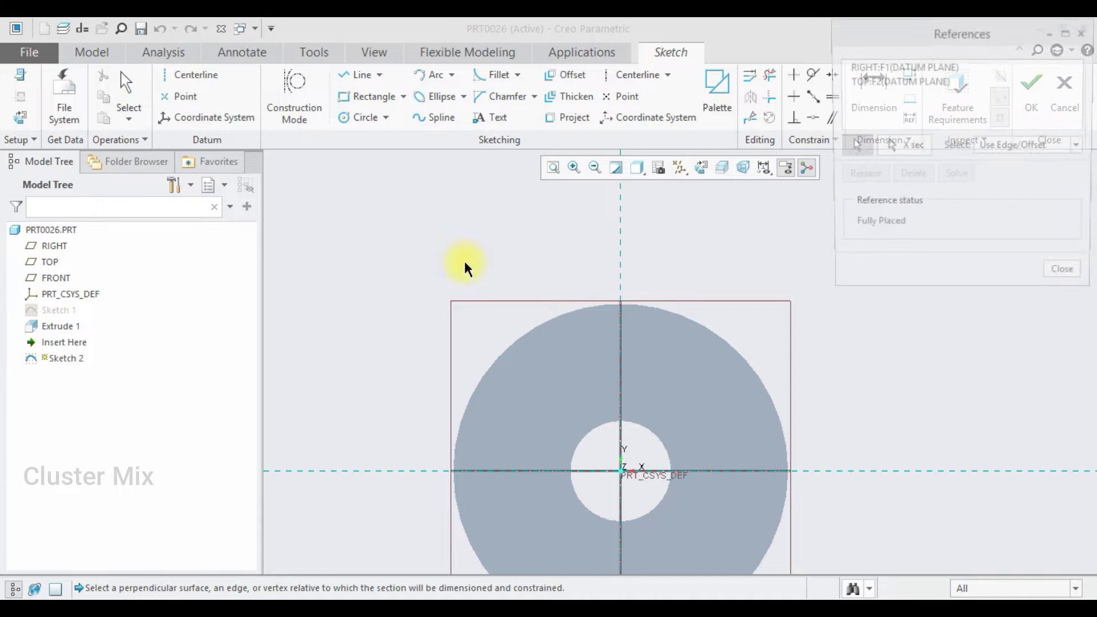
left_click(544, 333)
left_click(1064, 277)
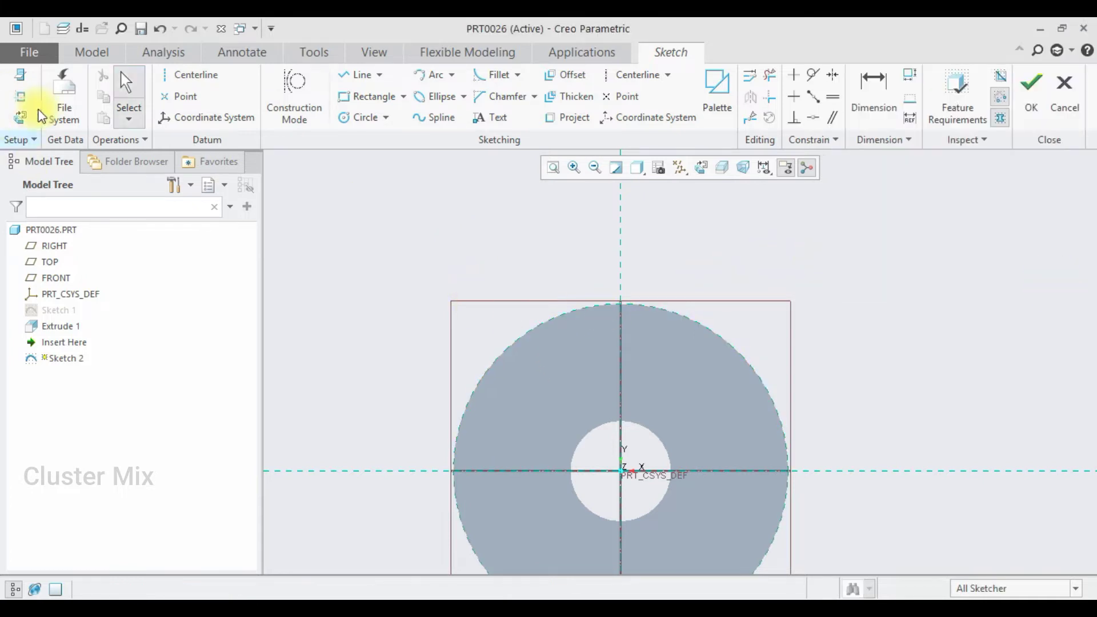
Sketch a horizontal line about 4.3 long above the blank, crossing the vertical reference.
left_click(354, 75)
scroll(609, 234, "up", 3)
left_click(605, 231)
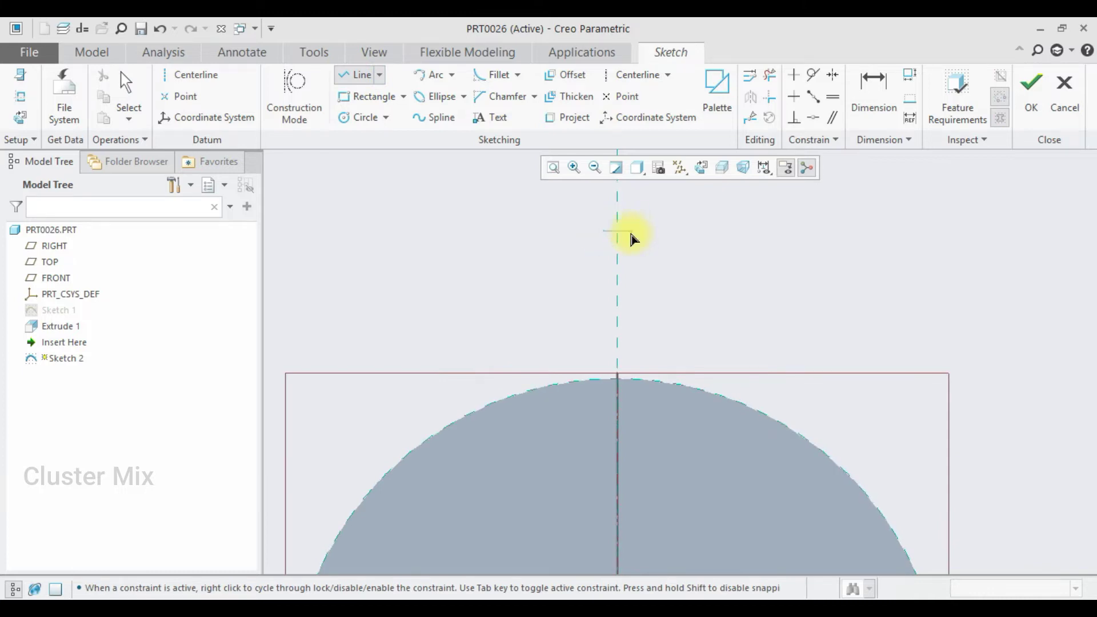
left_click(631, 233)
middle_click(631, 233)
Set the short line's left end 0.75 from the vertical reference and its length to 1.5.
scroll(631, 234, "up", 5)
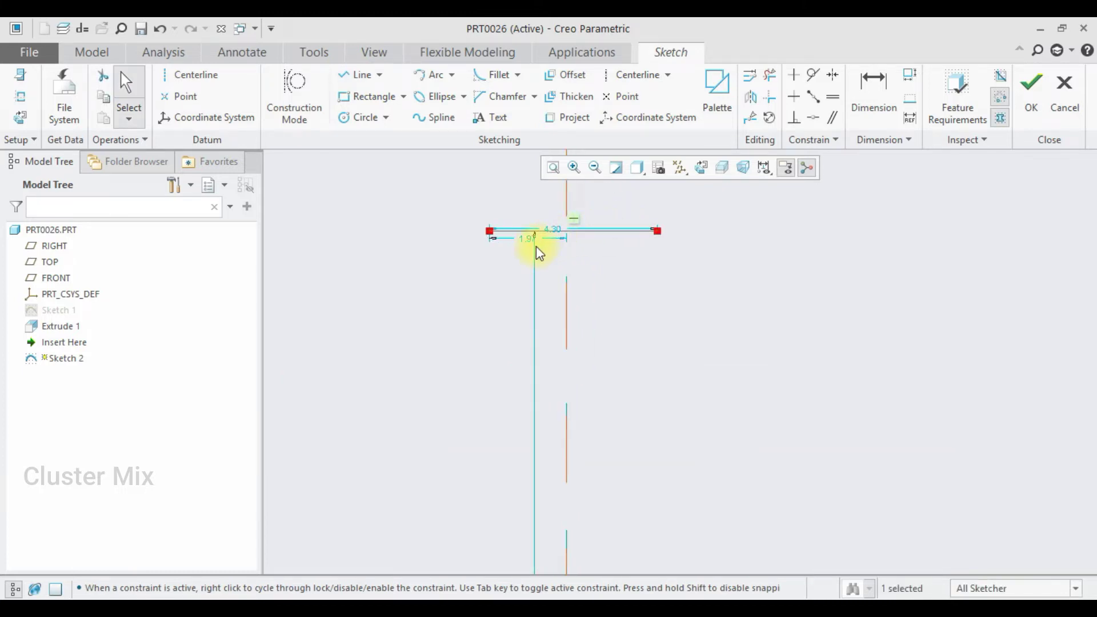
double_click(528, 240)
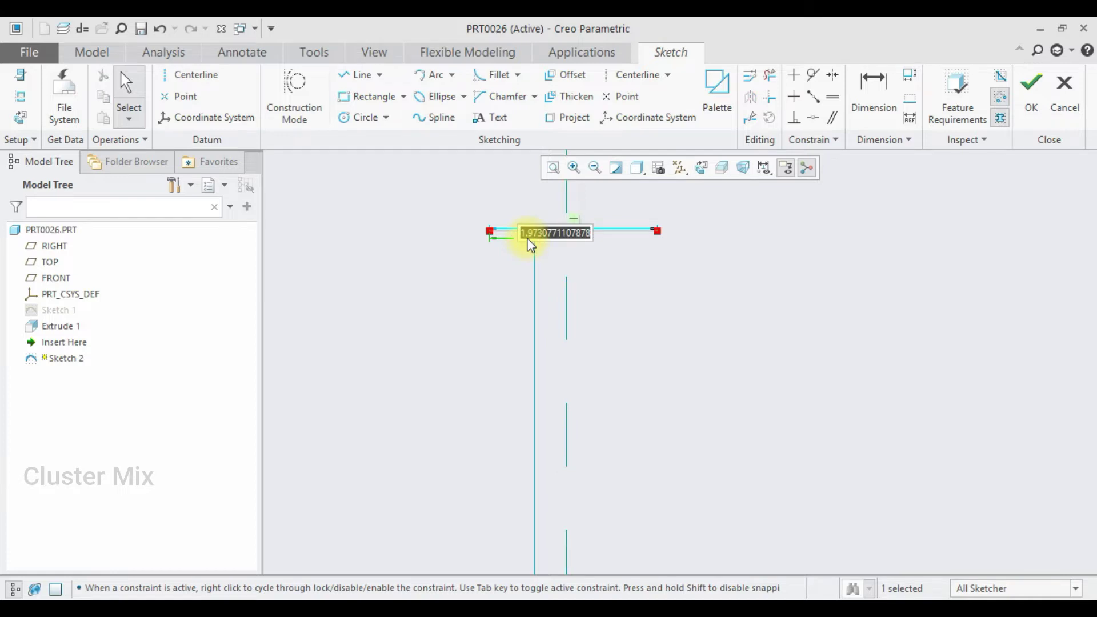
type("0")
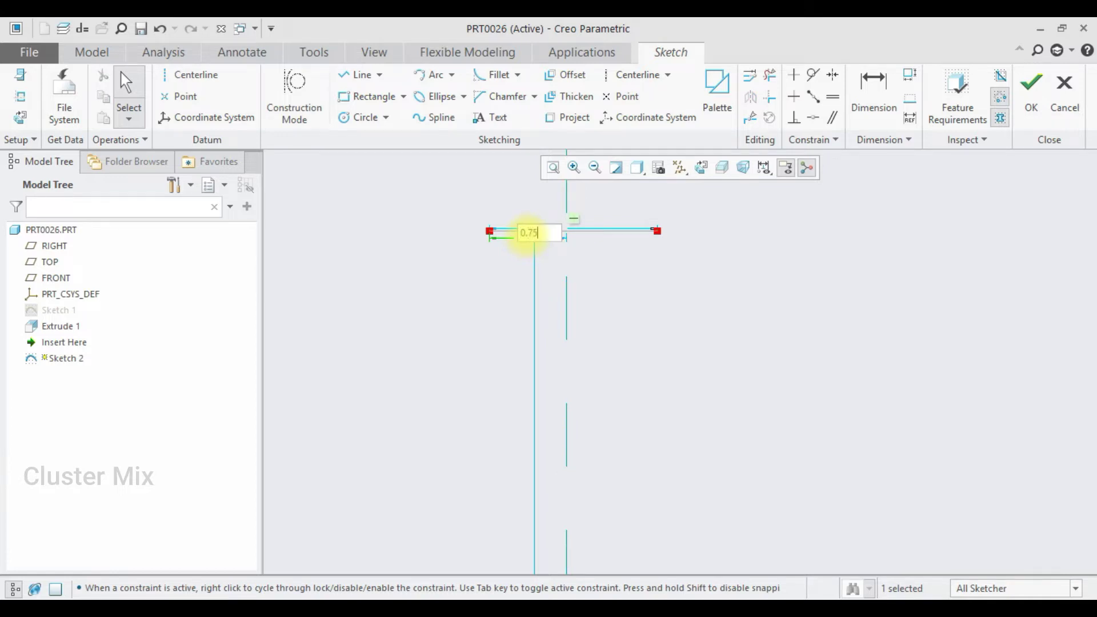
type(".75")
key("Return")
double_click(599, 232)
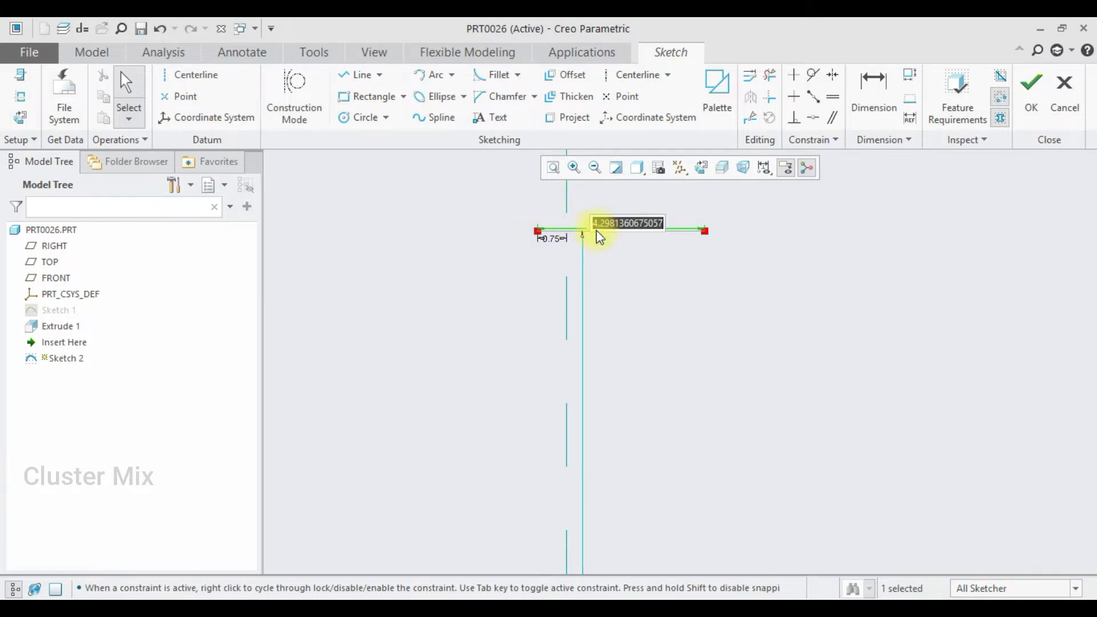
type("1.5")
key("Return")
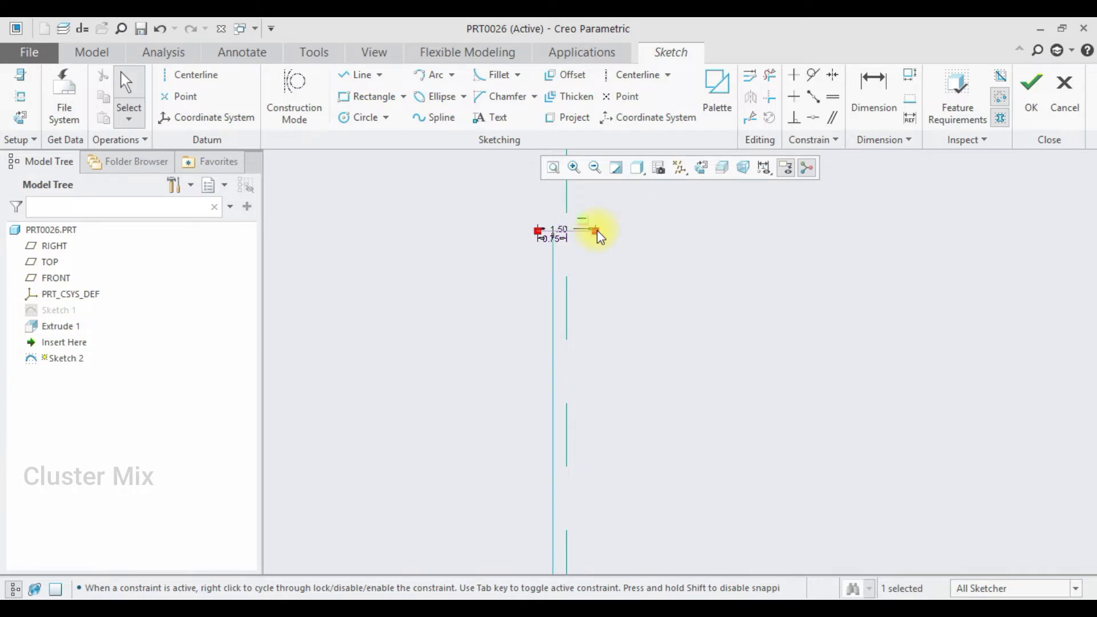
Reduce the vertical distance between the short horizontal line and the blank's centre.
scroll(565, 239, "down", 5)
scroll(557, 263, "up", 8)
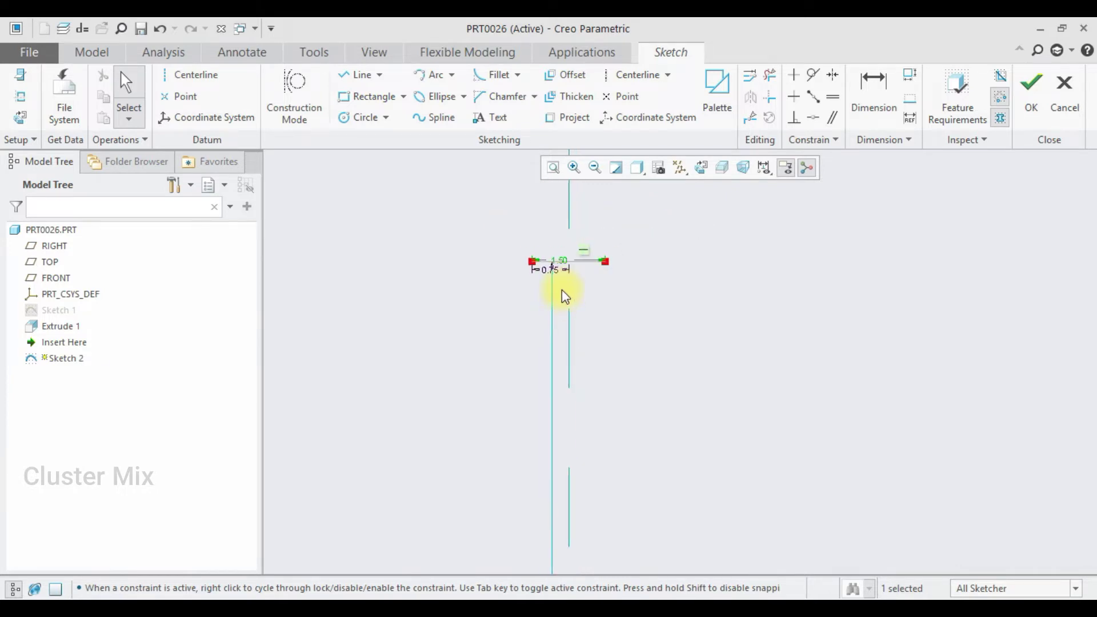
scroll(573, 337, "down", 4)
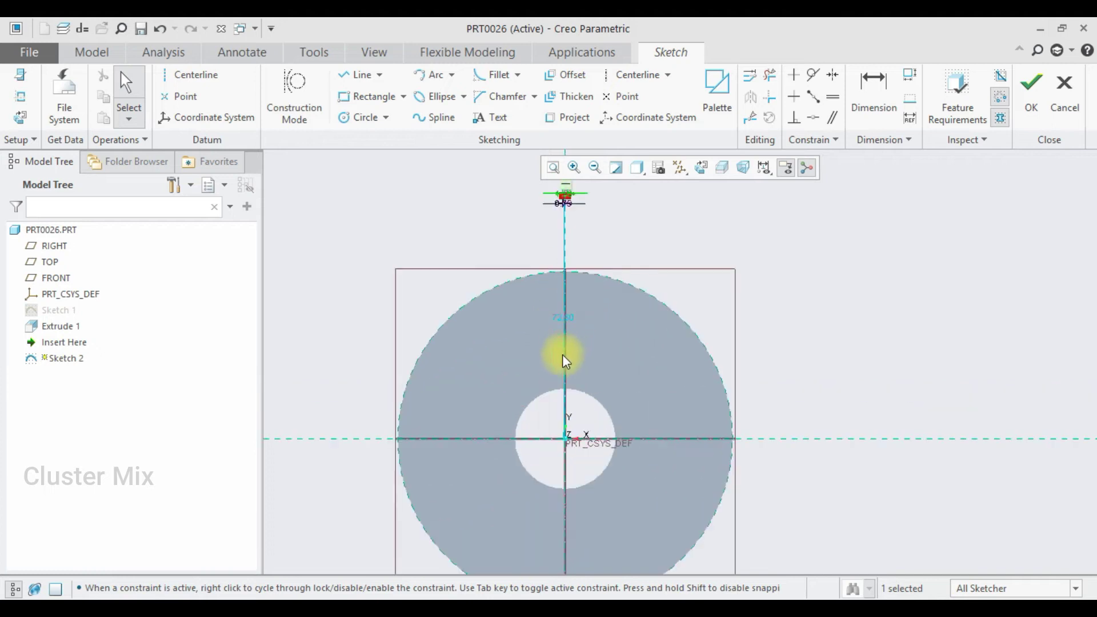
double_click(568, 321)
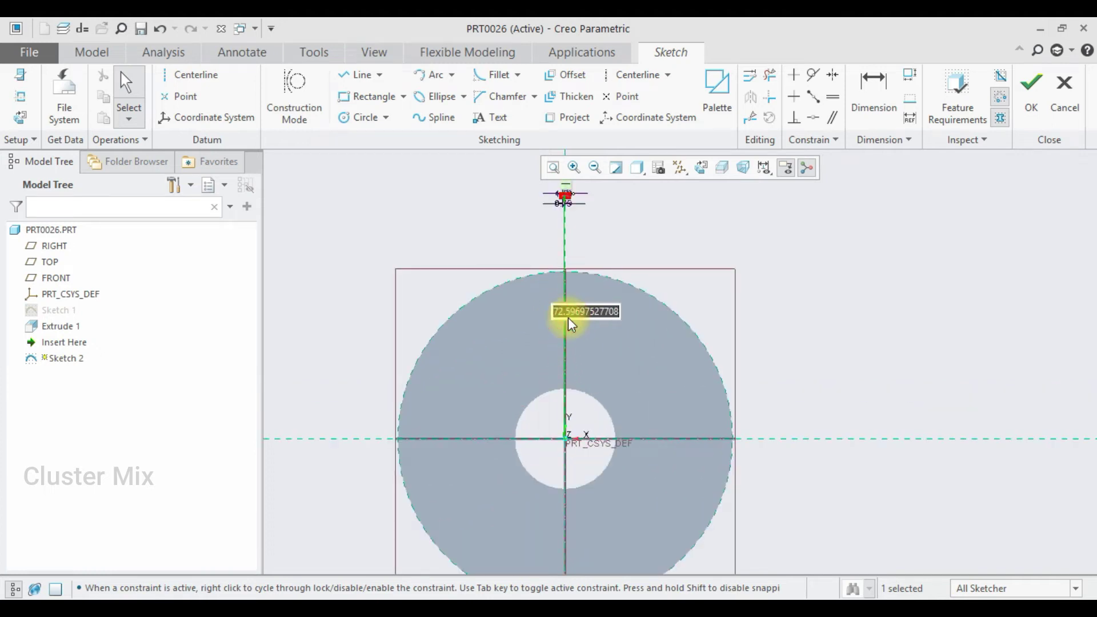
key("Return")
Sketch a vertical line about 4.9 long up from the blank's outer edge, and set it 2.5 left of the vertical reference.
left_click(355, 74)
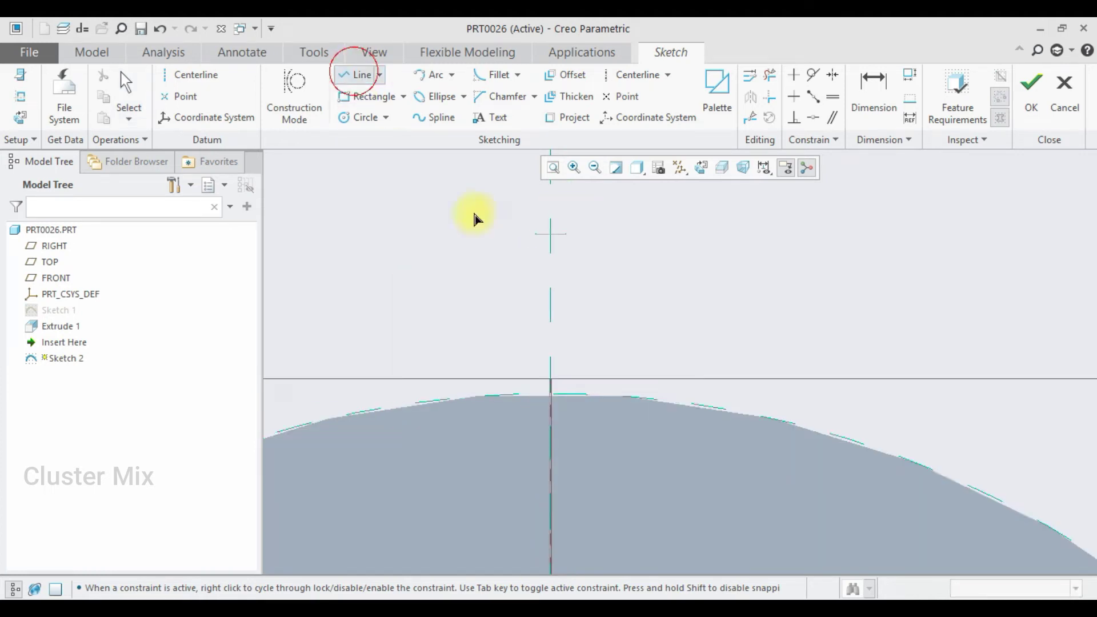
left_click(481, 395)
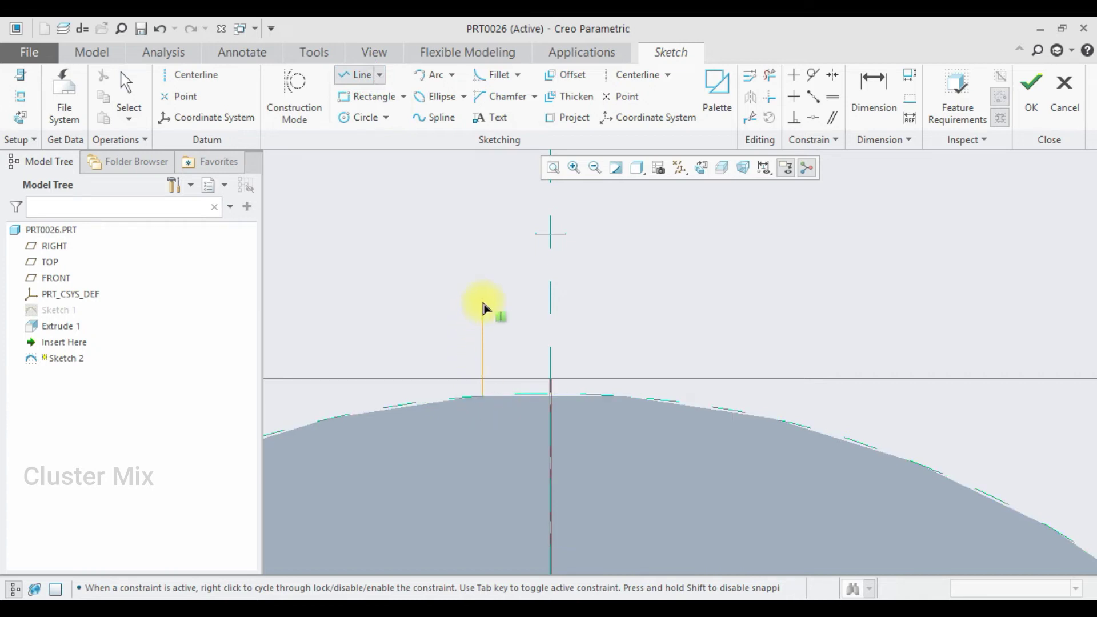
left_click(482, 298)
middle_click(482, 299)
double_click(514, 403)
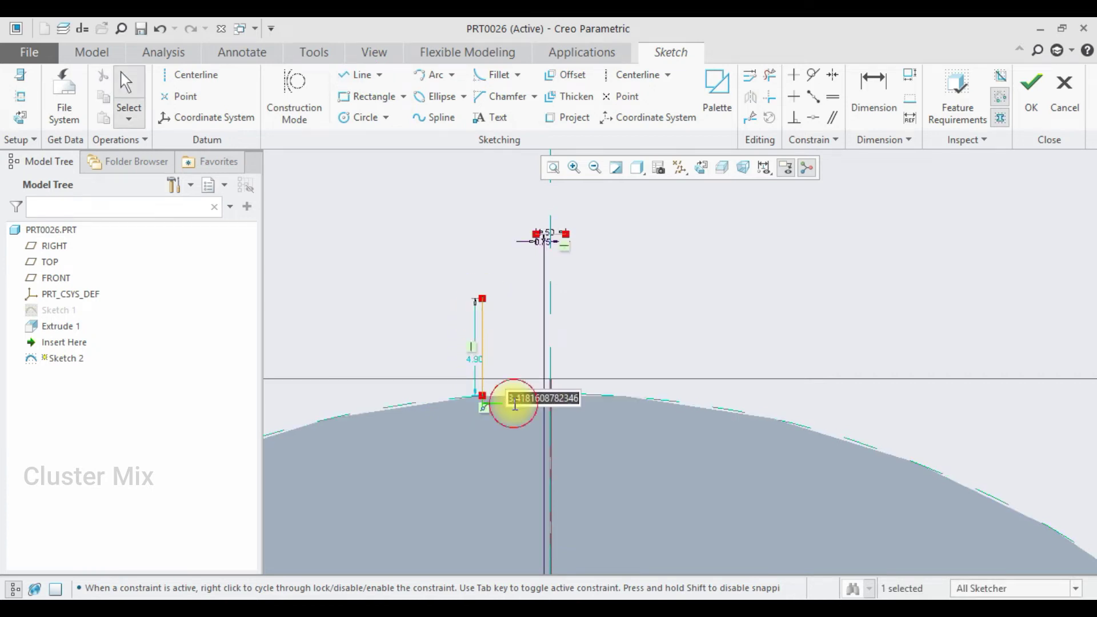
type("2.5")
key("Return")
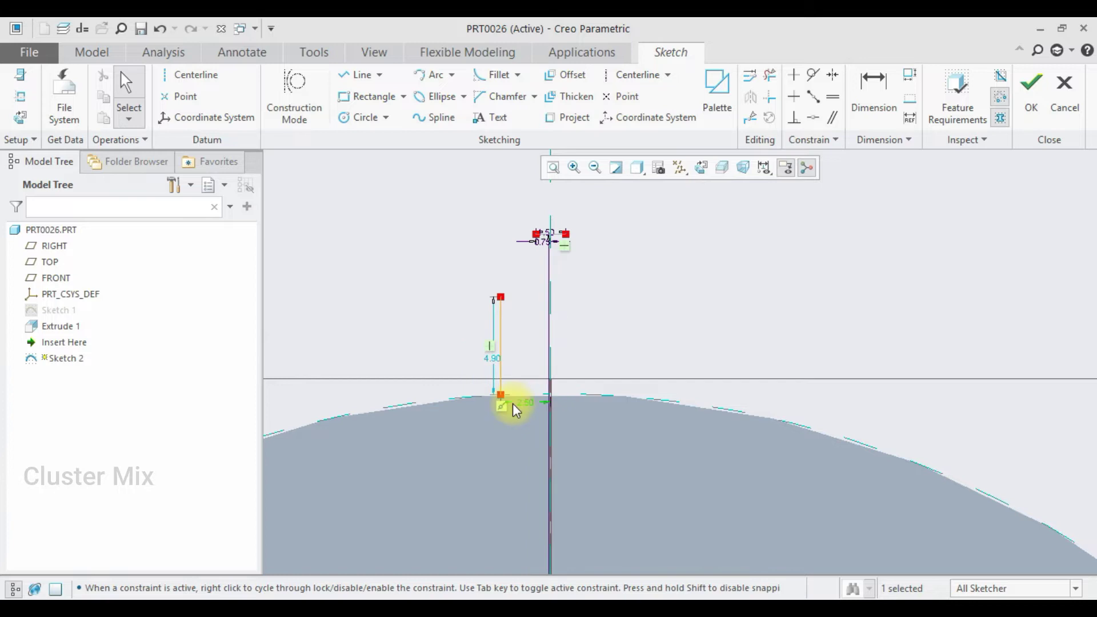
Draw an arc from the vertical line's upper end to the short horizontal line's left end and set its radius to 3.5.
left_click(427, 74)
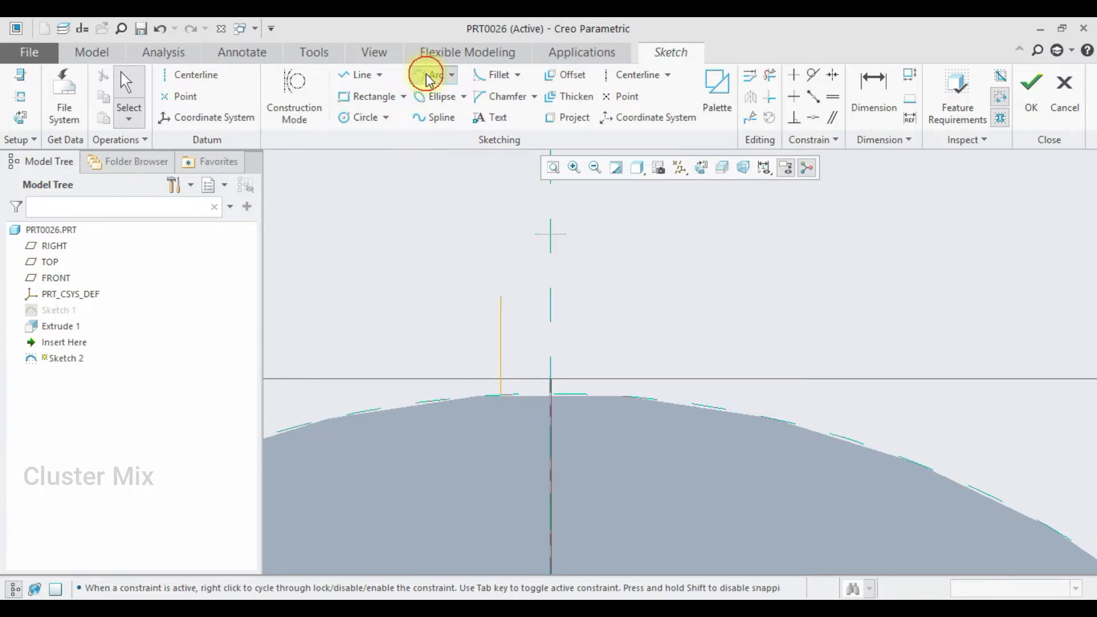
left_click(501, 298)
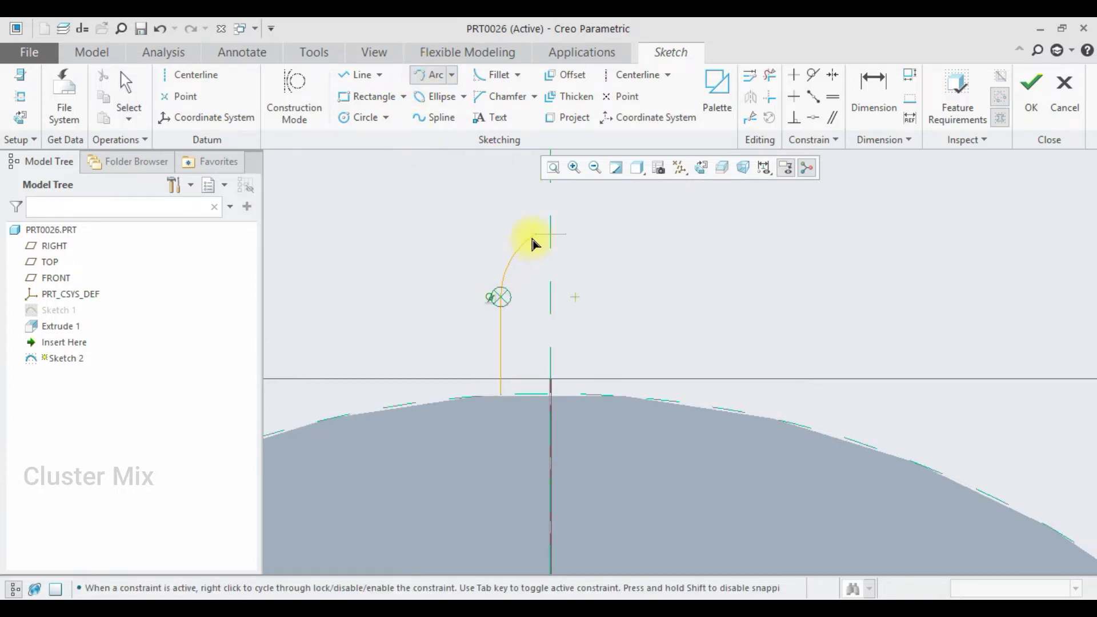
left_click(532, 239)
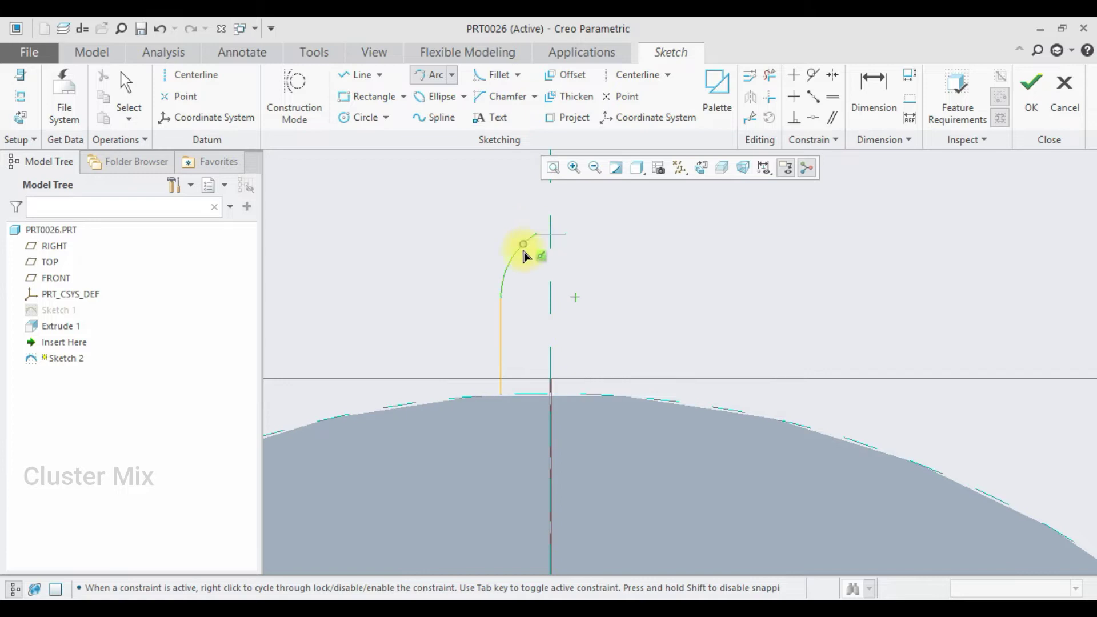
middle_click(440, 337)
left_click(488, 251)
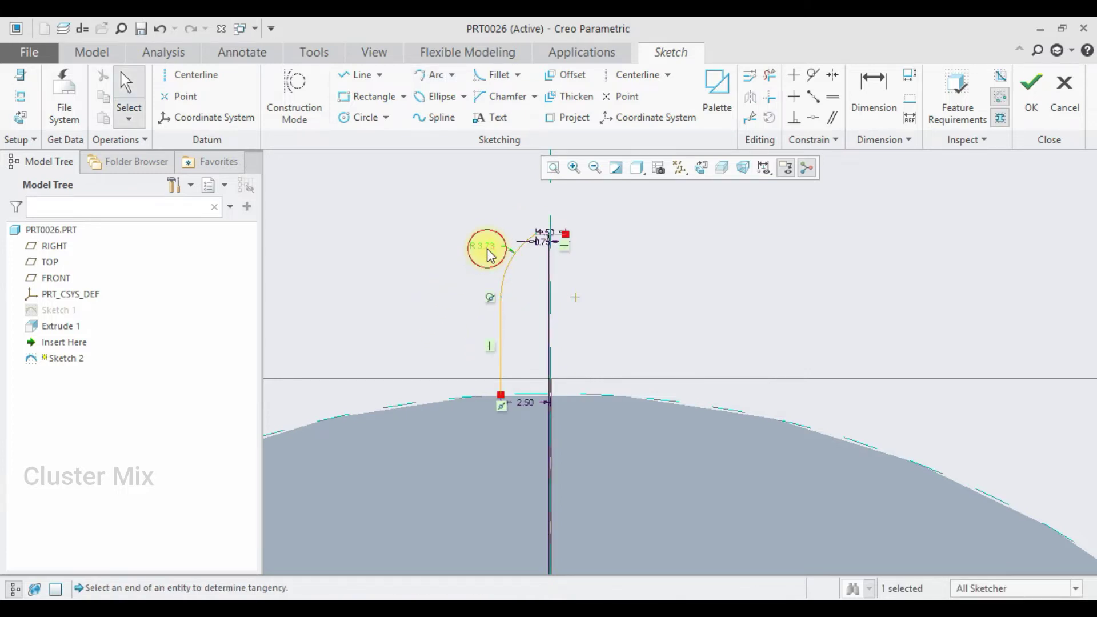
double_click(488, 252)
type("3.5")
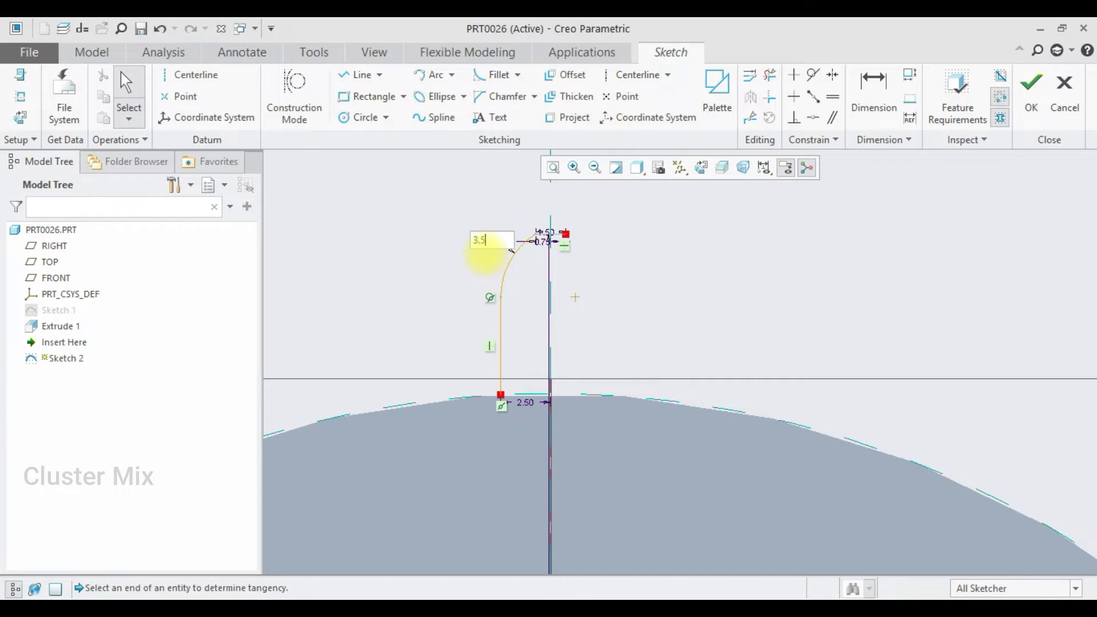
key("Return")
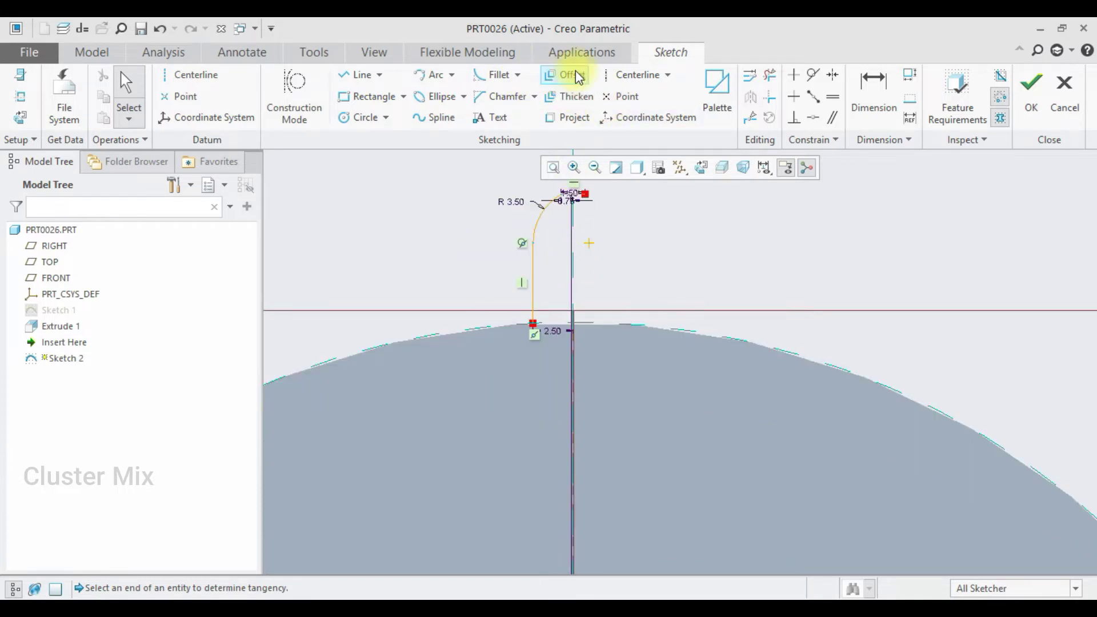
Add a vertical centerline along the vertical reference through the middle of the tooth profile.
left_click(625, 76)
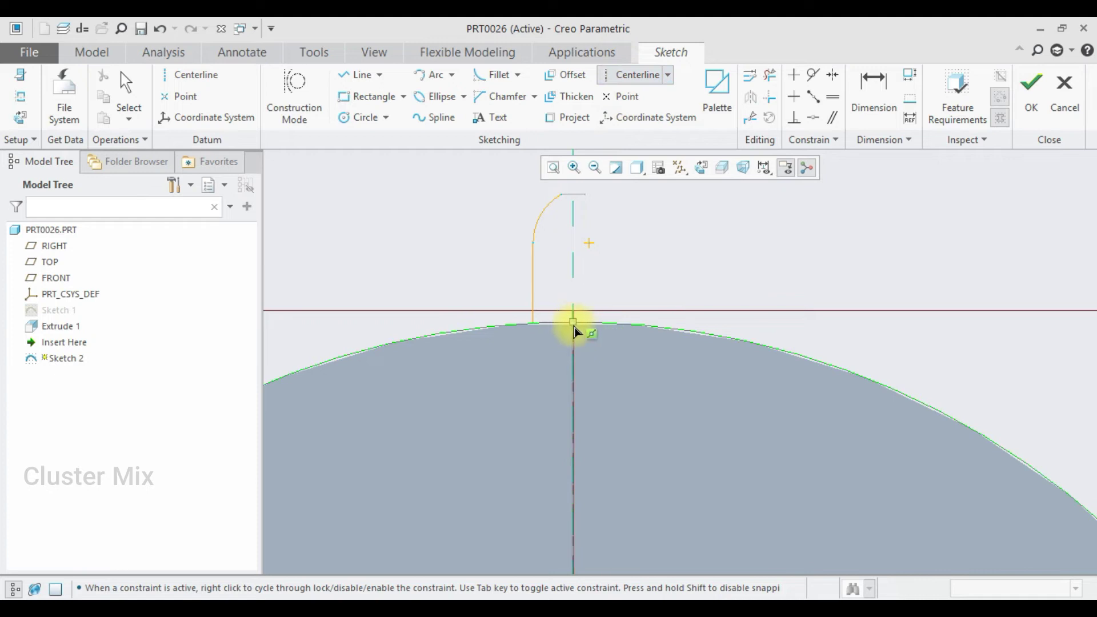
left_click(574, 324)
left_click(573, 269)
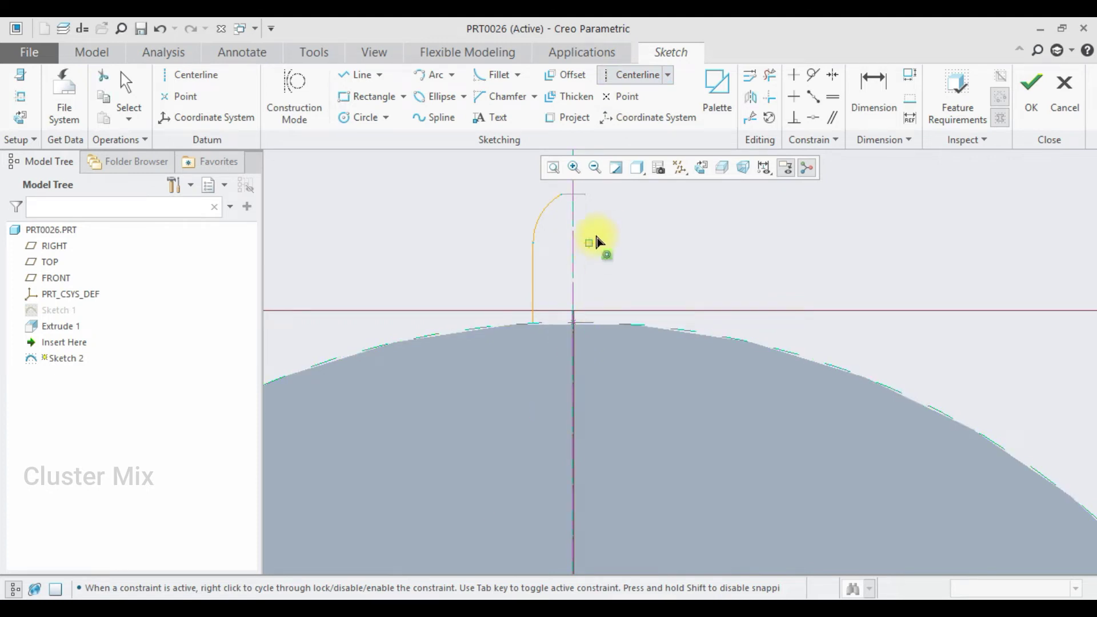
middle_click(595, 240)
Mirror the tooth's left flank line and arc about the centerline, deleting the conflicting 0.75 dimension.
left_click(534, 269)
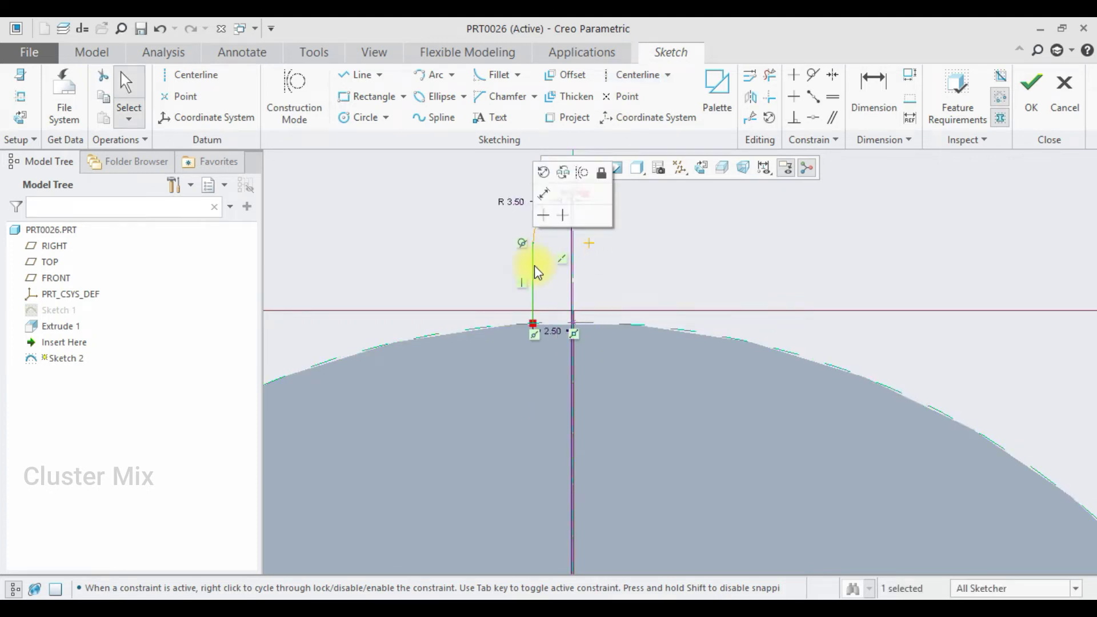
left_click(749, 96)
left_click(573, 274)
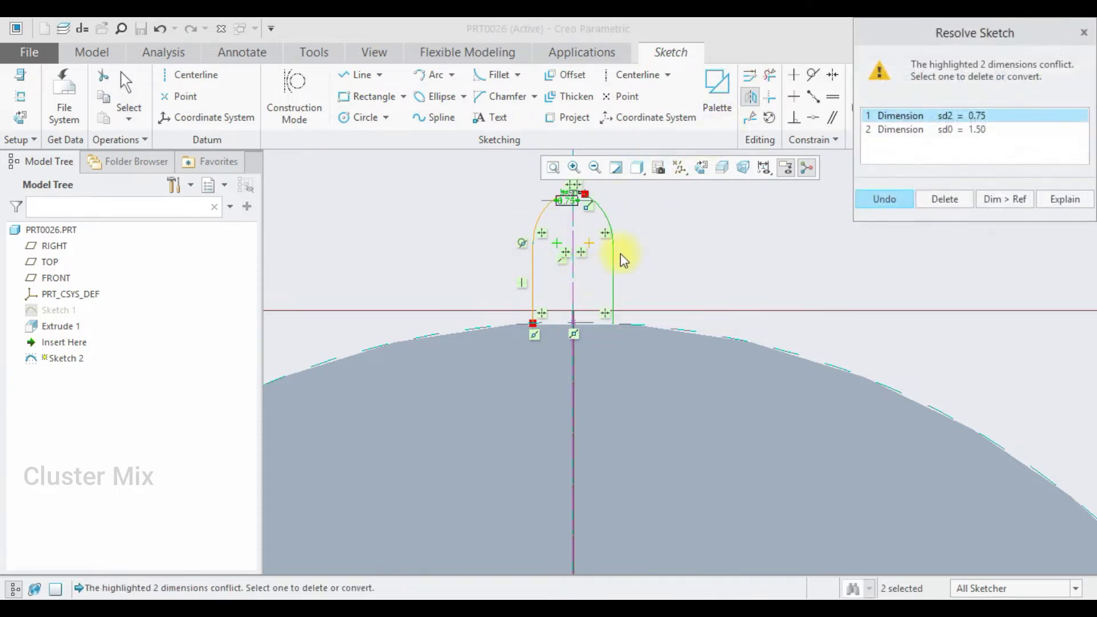
left_click(938, 201)
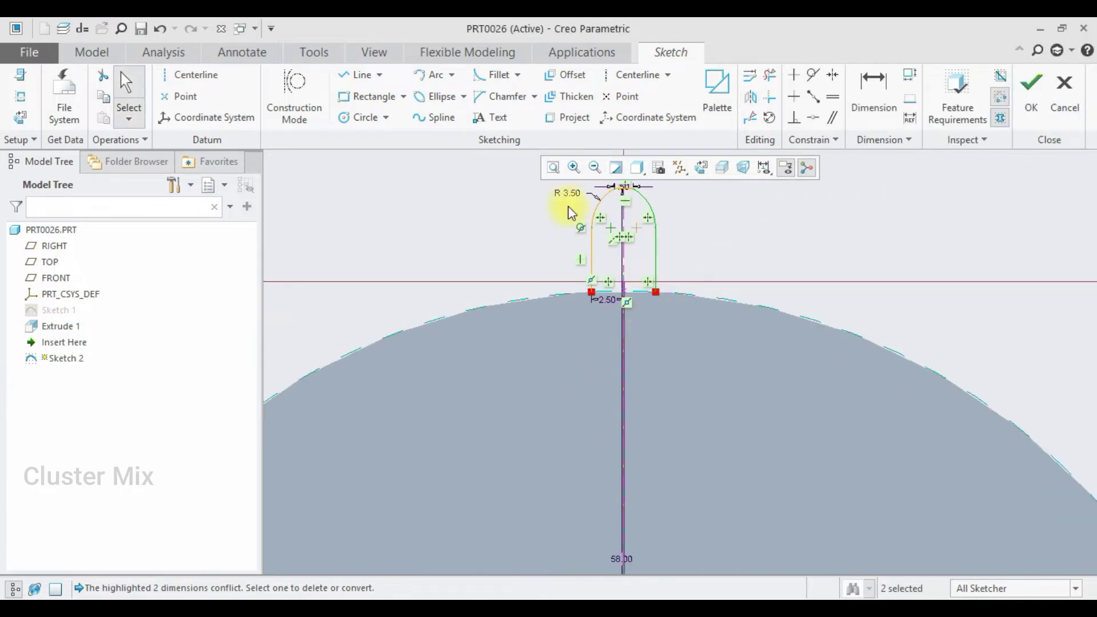
Project the upper half of the blank's outer edge into the sketch as a single edge.
left_click(576, 116)
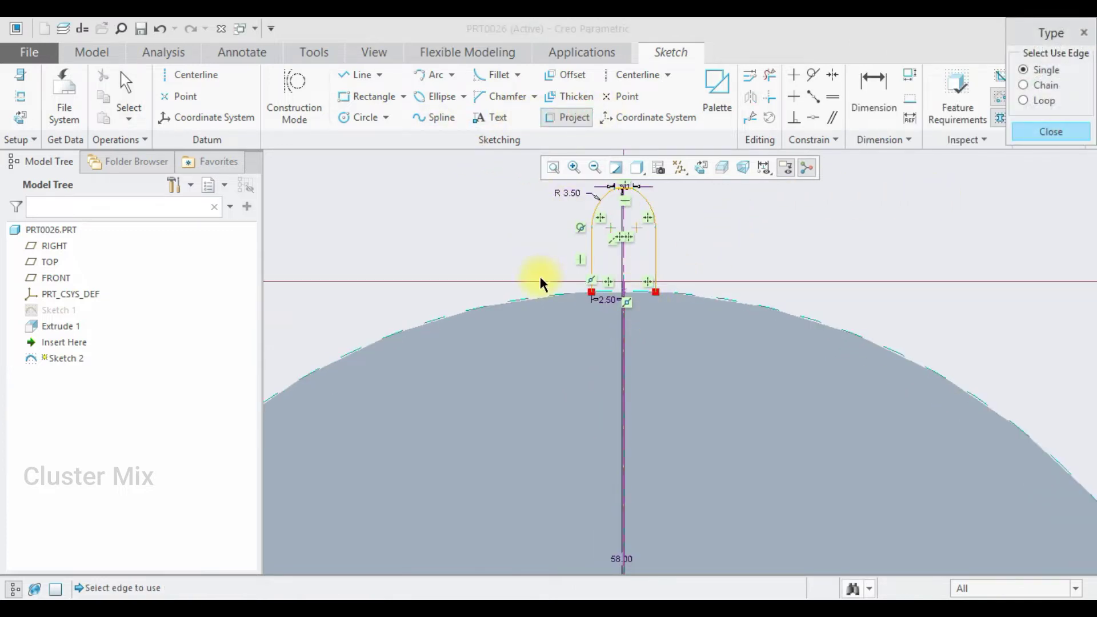
left_click(539, 295)
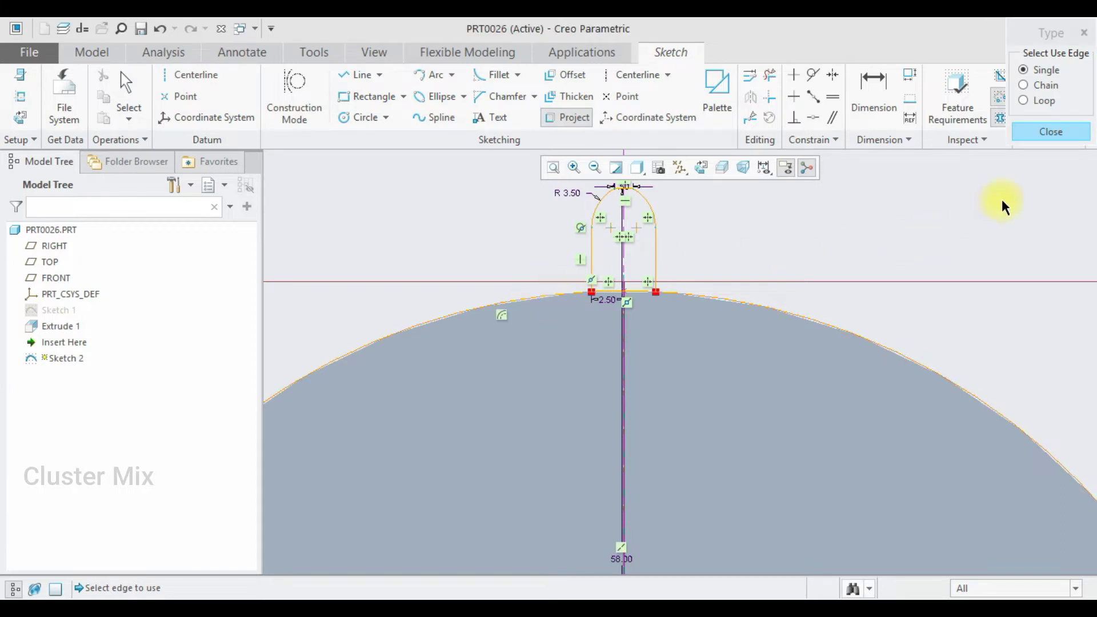
left_click(1051, 133)
Trim the projected arc on both sides of the tooth to leave a closed profile, and finish the sketch.
scroll(852, 203, "up", 4)
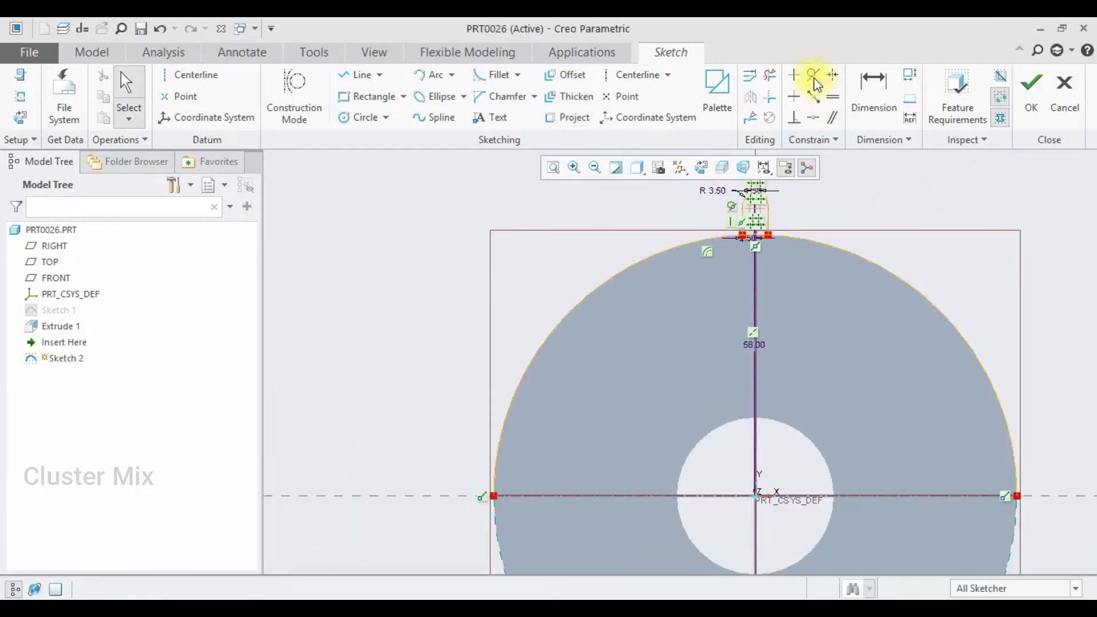
left_click(768, 75)
mouse_move(653, 221)
left_mouse_down()
mouse_move(556, 421)
mouse_move(486, 502)
left_mouse_up()
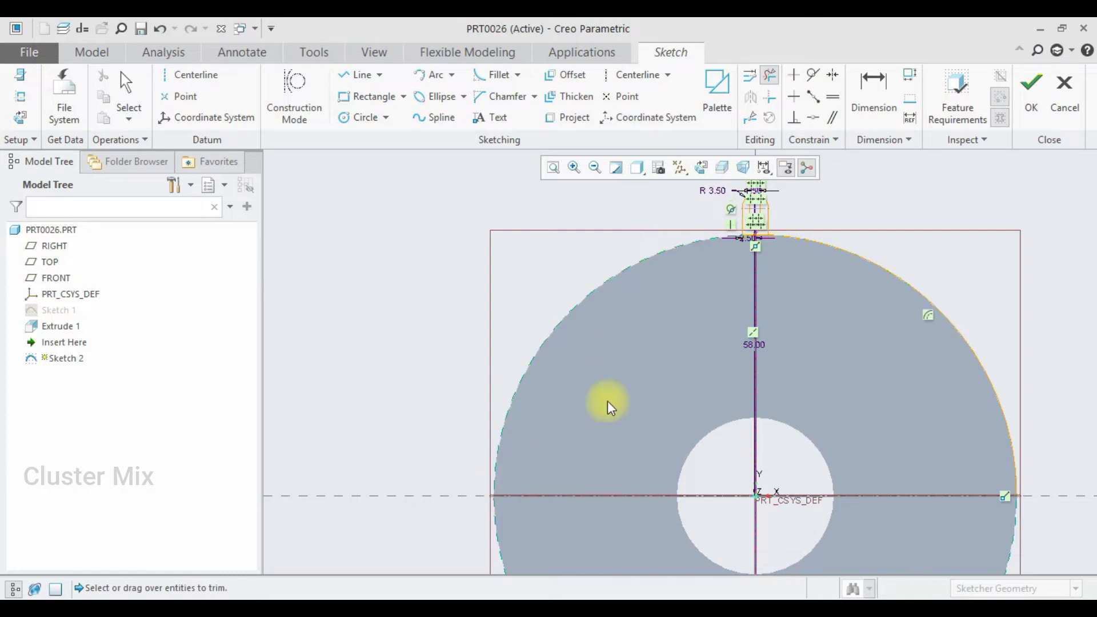
left_click_drag(937, 264, 867, 375)
scroll(875, 343, "up", 3)
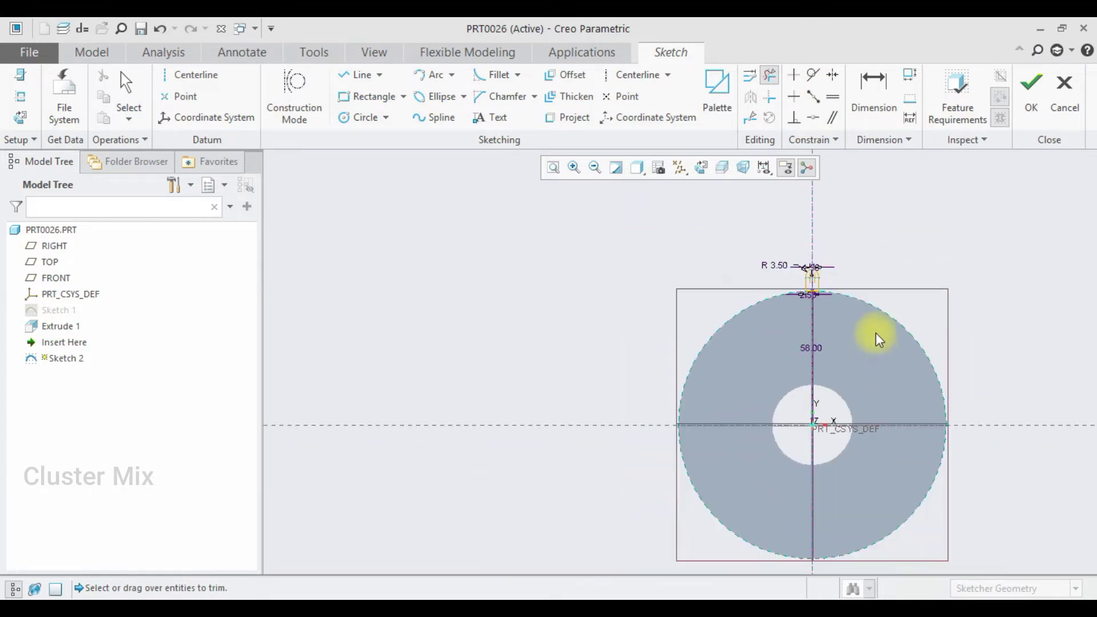
middle_click(827, 266)
scroll(825, 272, "up", 8)
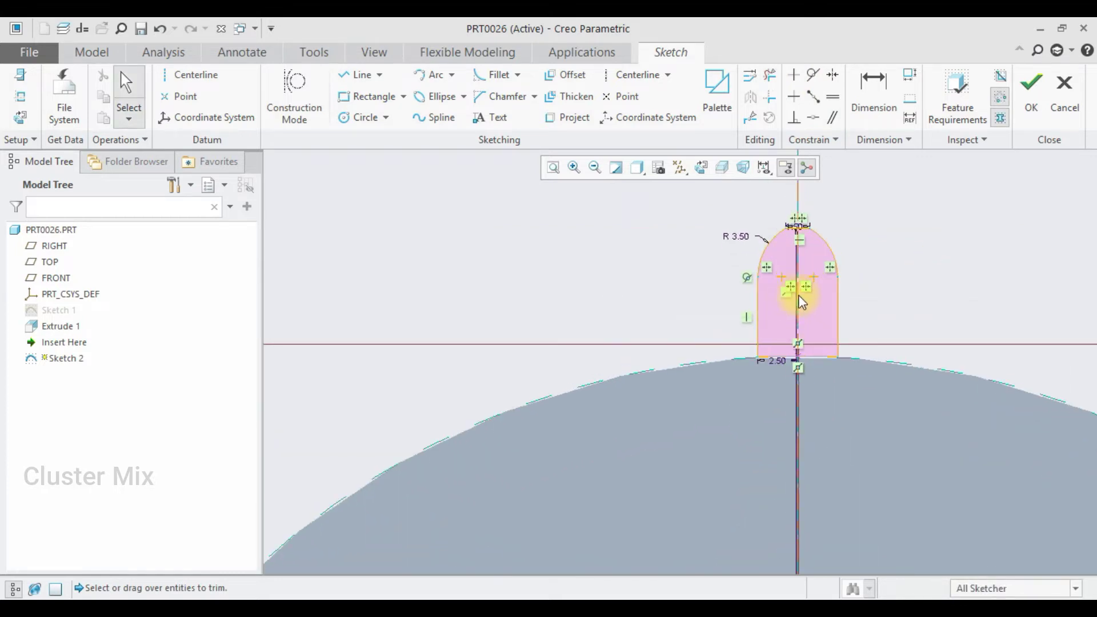
left_click(1021, 103)
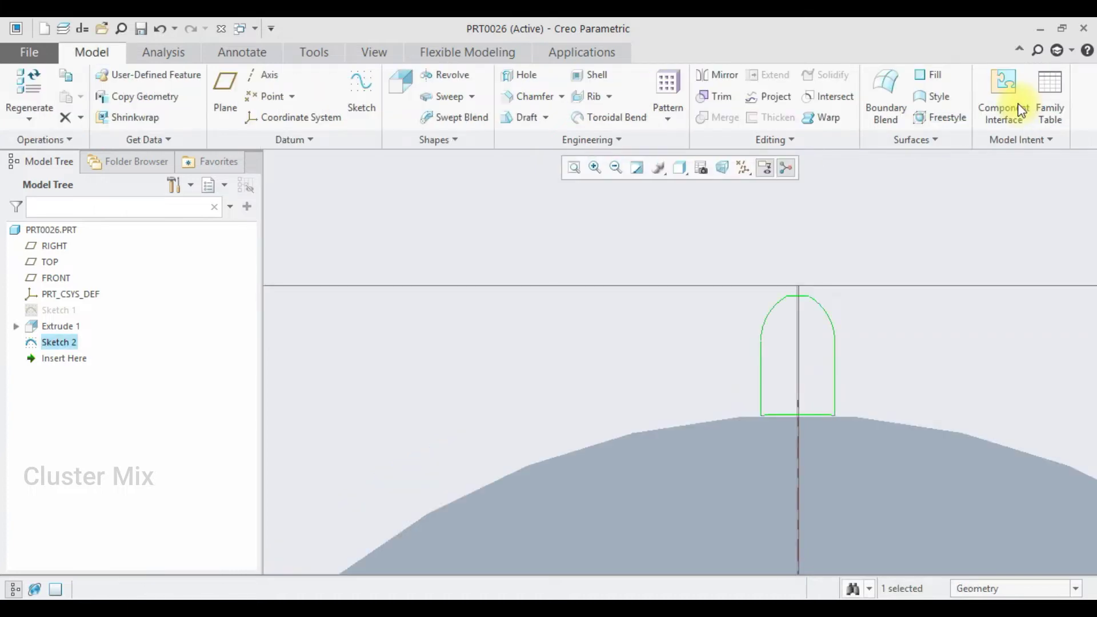
Extrude the tooth profile 15 across the blank's thickness, flipping the direction so it lies on the rim.
left_click(408, 111)
middle_click_drag(861, 249, 765, 399)
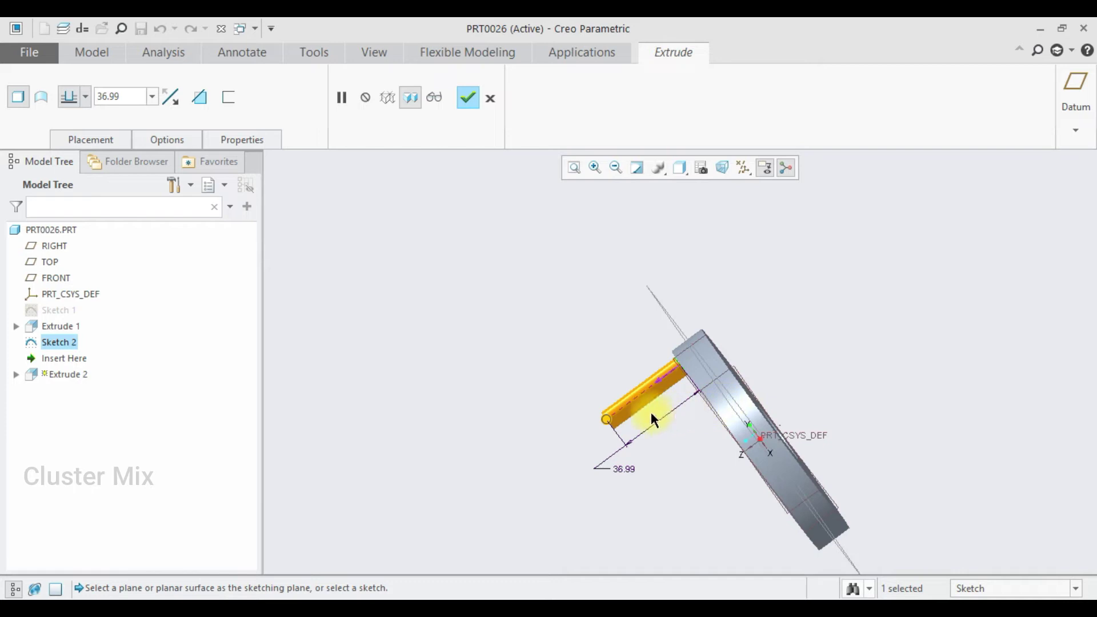
left_click_drag(606, 419, 709, 355)
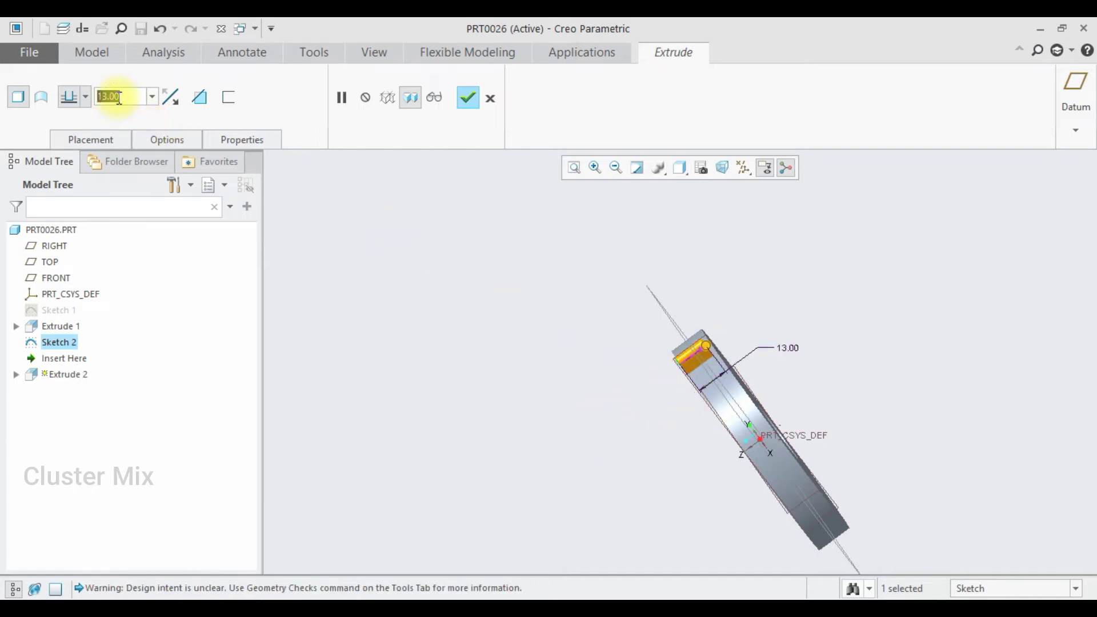
type("15")
key("Return")
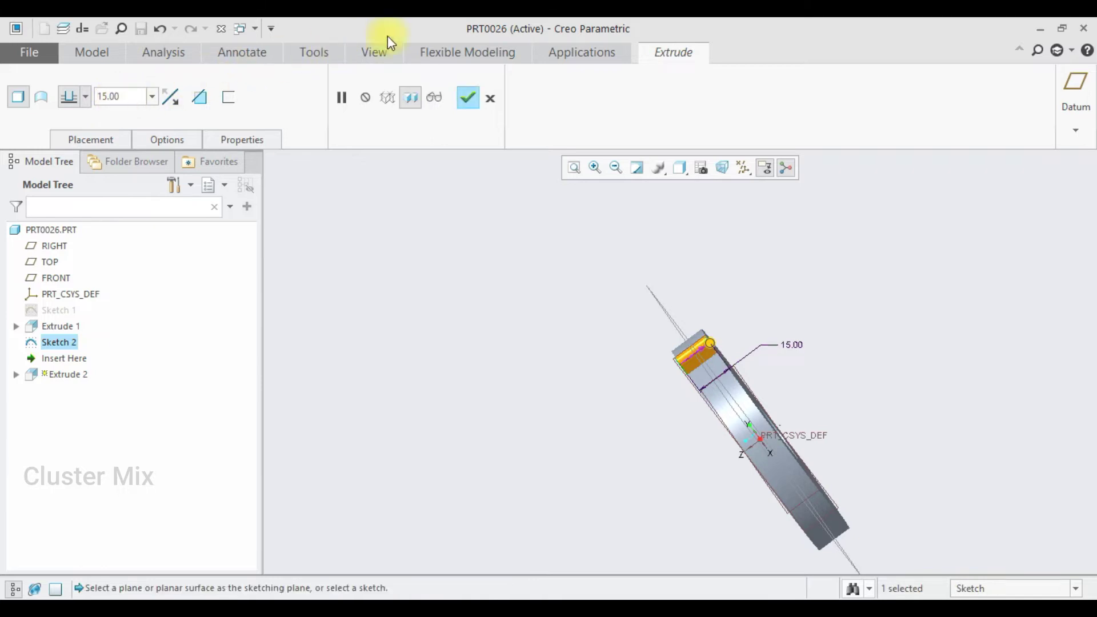
left_click(469, 97)
Start an Axis pattern of the extruded tooth around the blank's central axis.
scroll(706, 337, "up", 4)
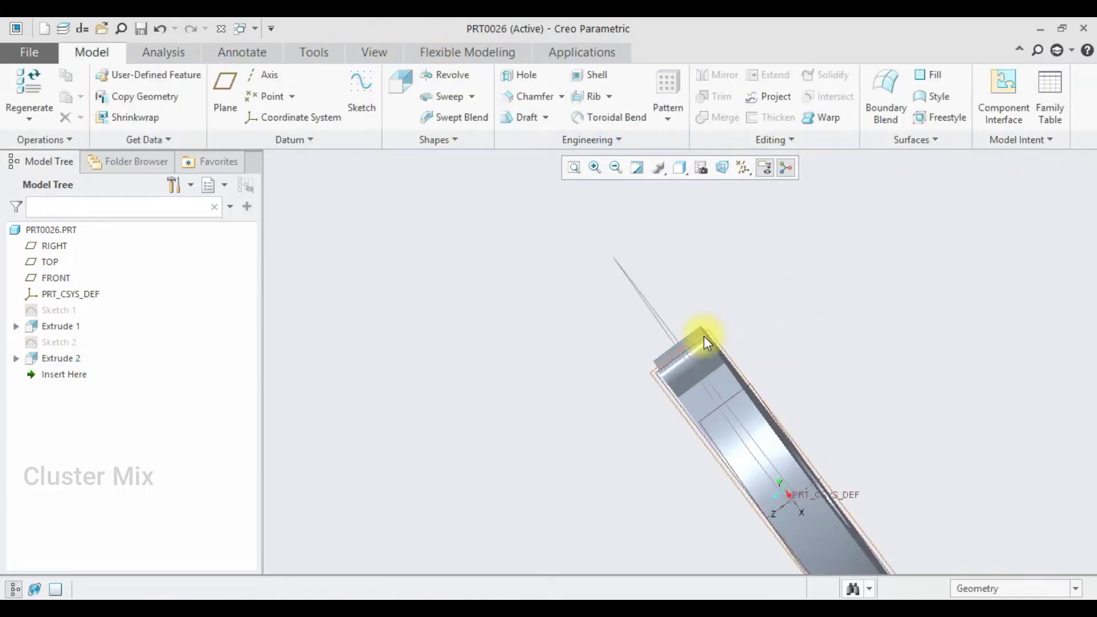
middle_click_drag(707, 354, 785, 306)
scroll(816, 321, "up", 3)
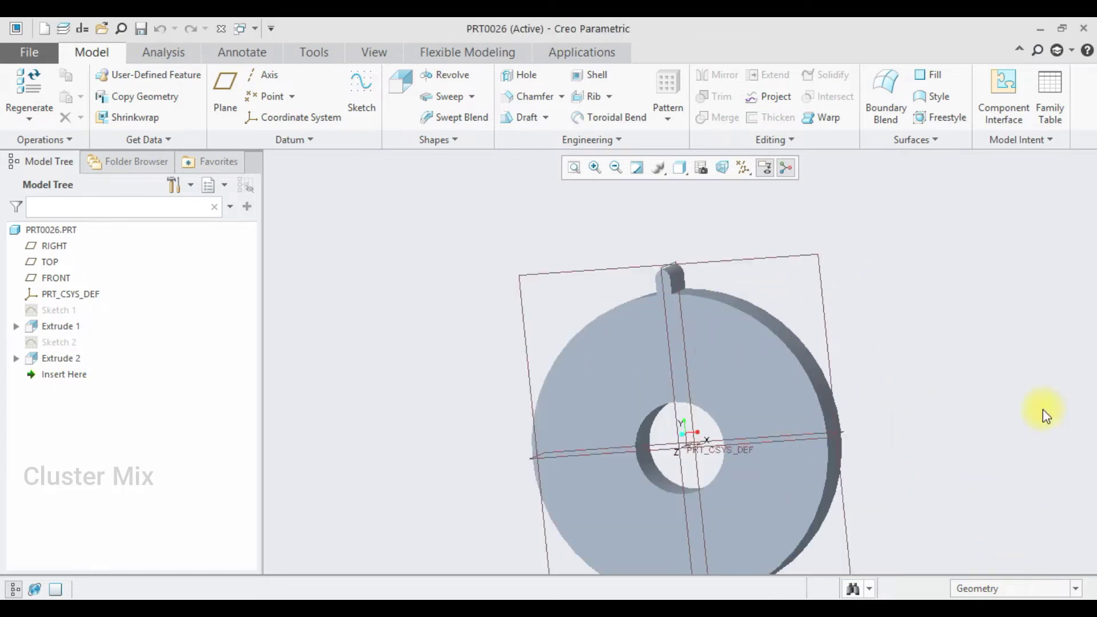
left_click(61, 358)
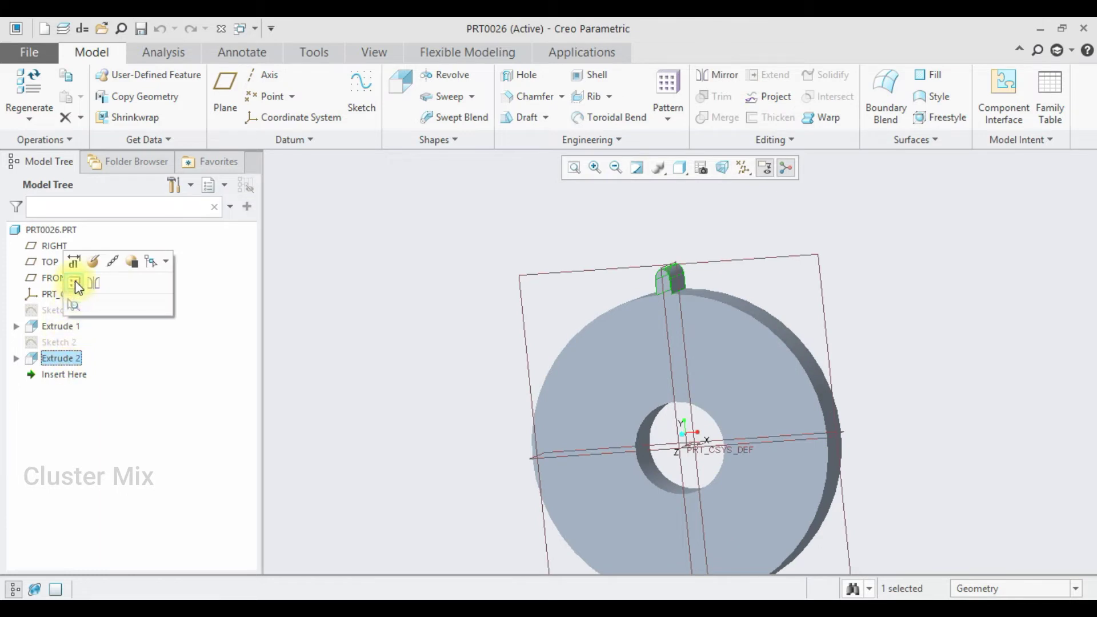
left_click(76, 284)
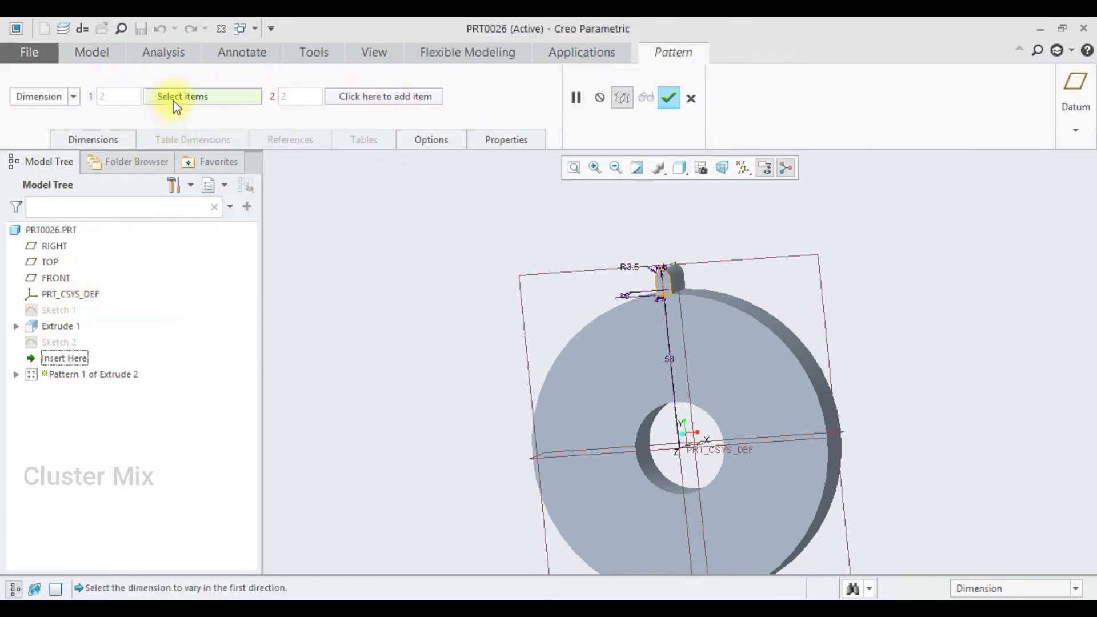
scroll(685, 444, "up", 5)
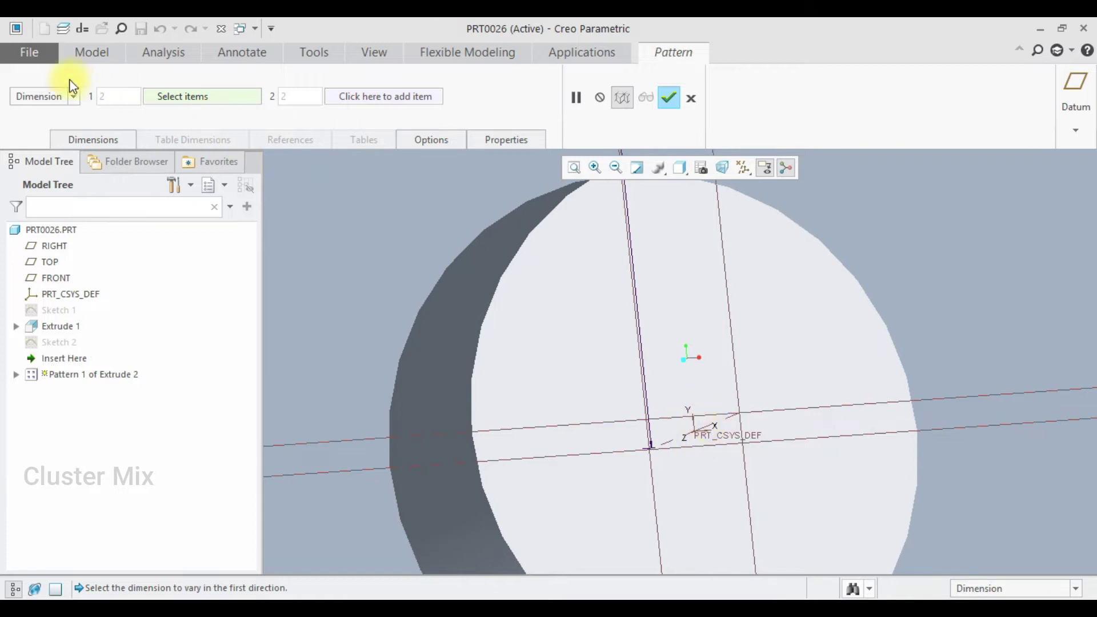
left_click(35, 138)
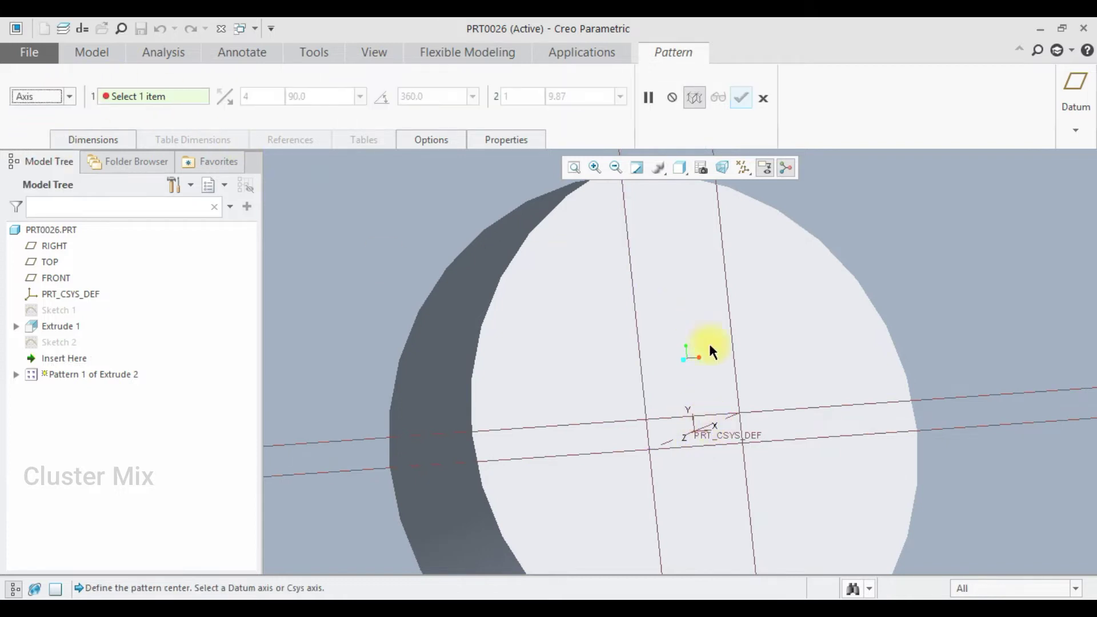
left_click(721, 421)
scroll(695, 436, "down", 5)
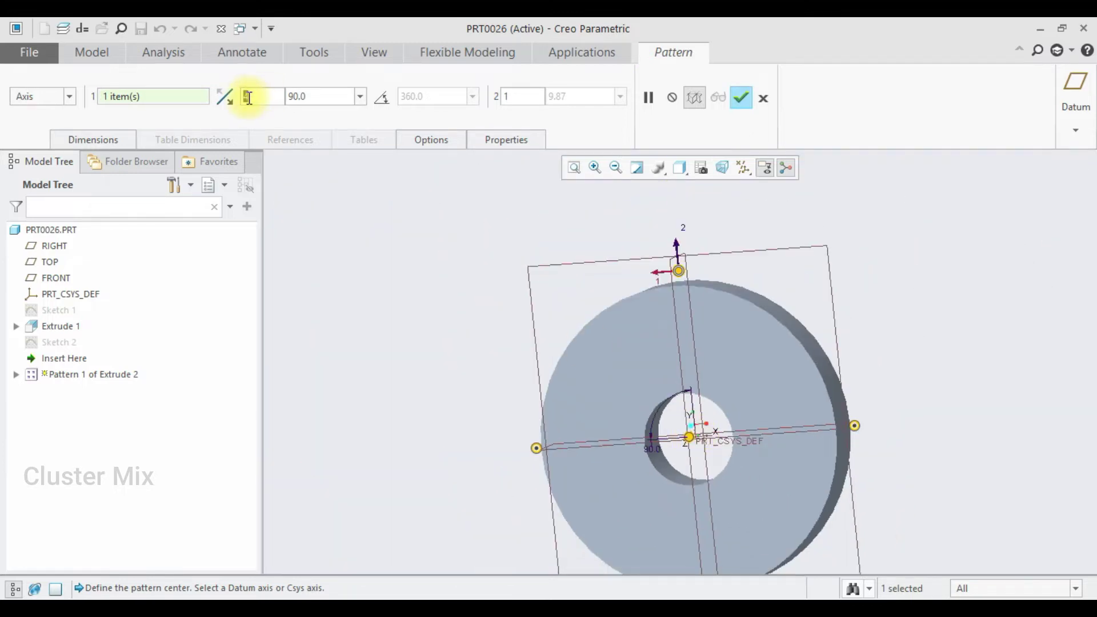
Set the pattern to 24 teeth with an angular spacing of 360/24 and complete it.
type("24")
left_click(308, 96)
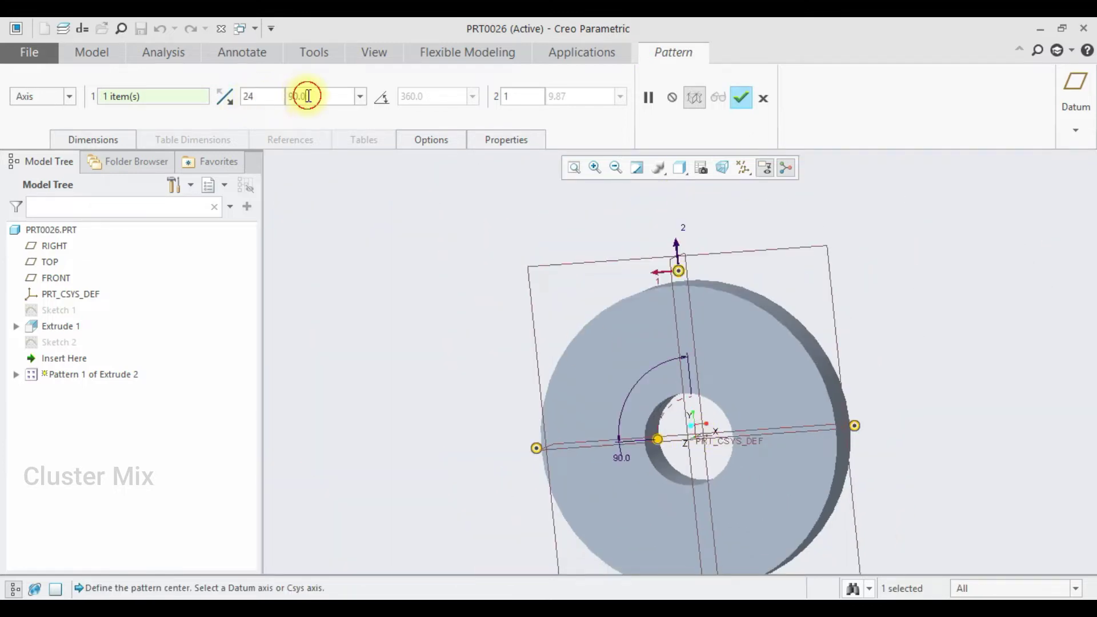
type("36")
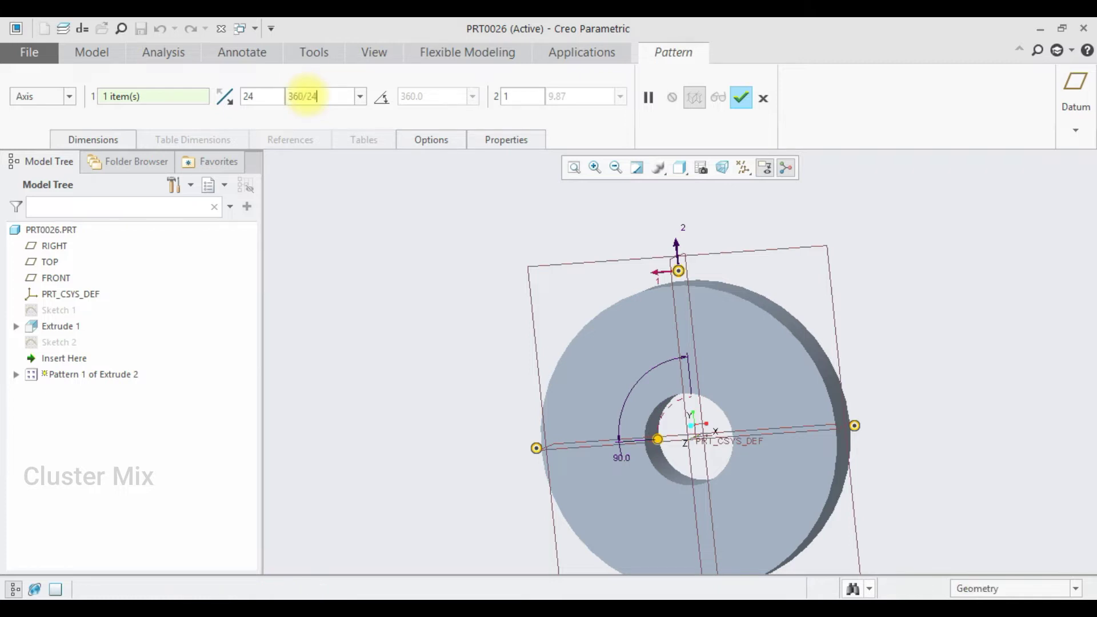
type("0/24")
key("Return")
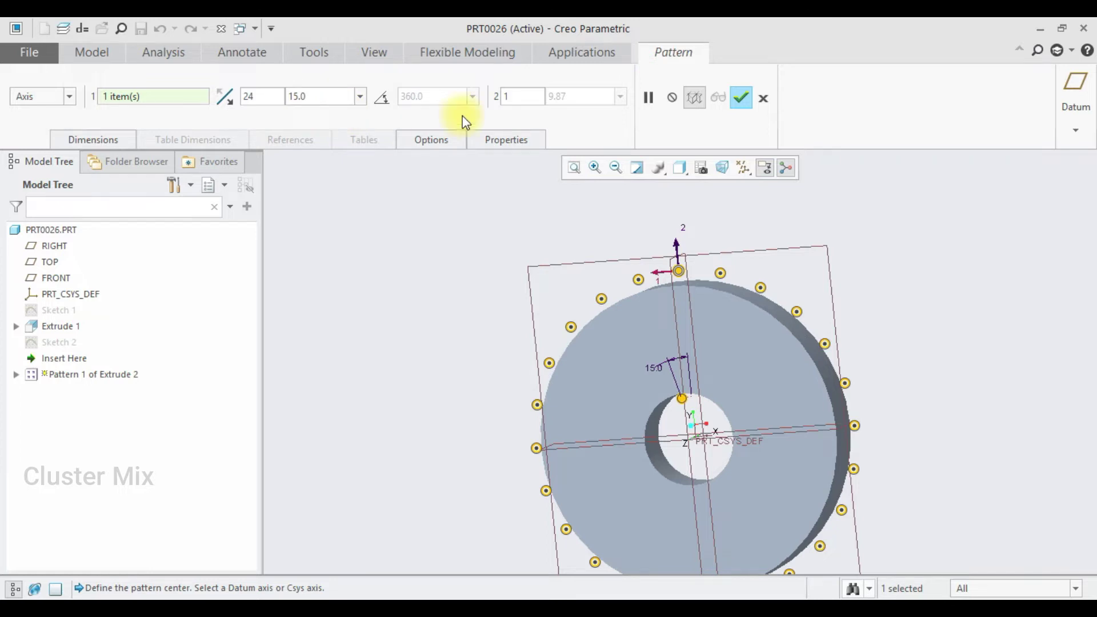
left_click(743, 100)
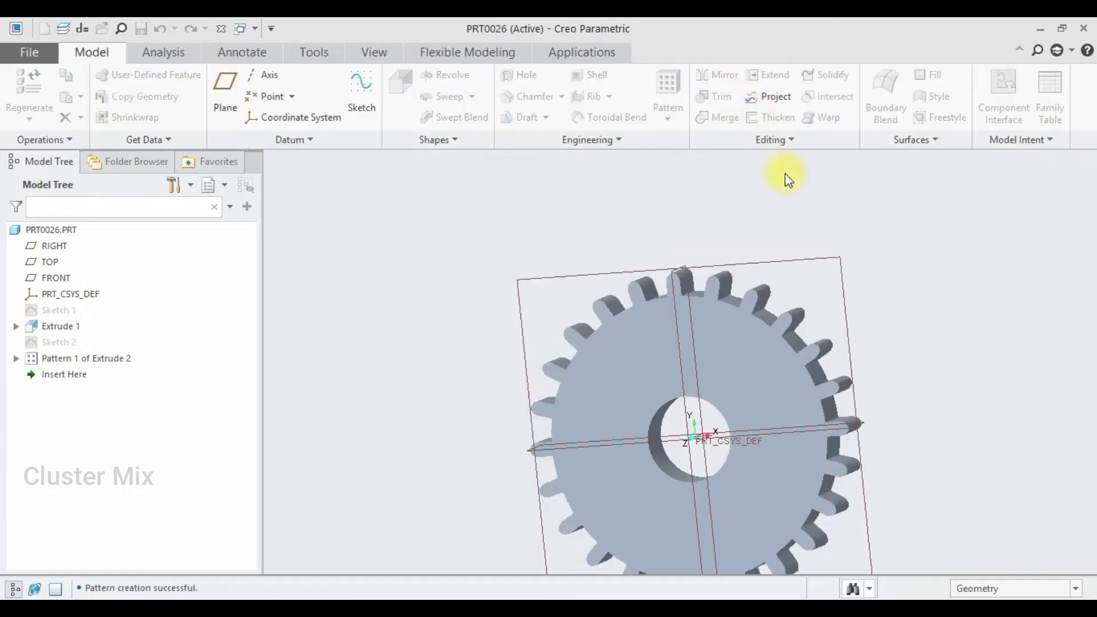
Start a Round with a radius of 2.00 on one root edge of the uppermost tooth.
scroll(760, 260, "up", 2)
scroll(738, 237, "down", 2)
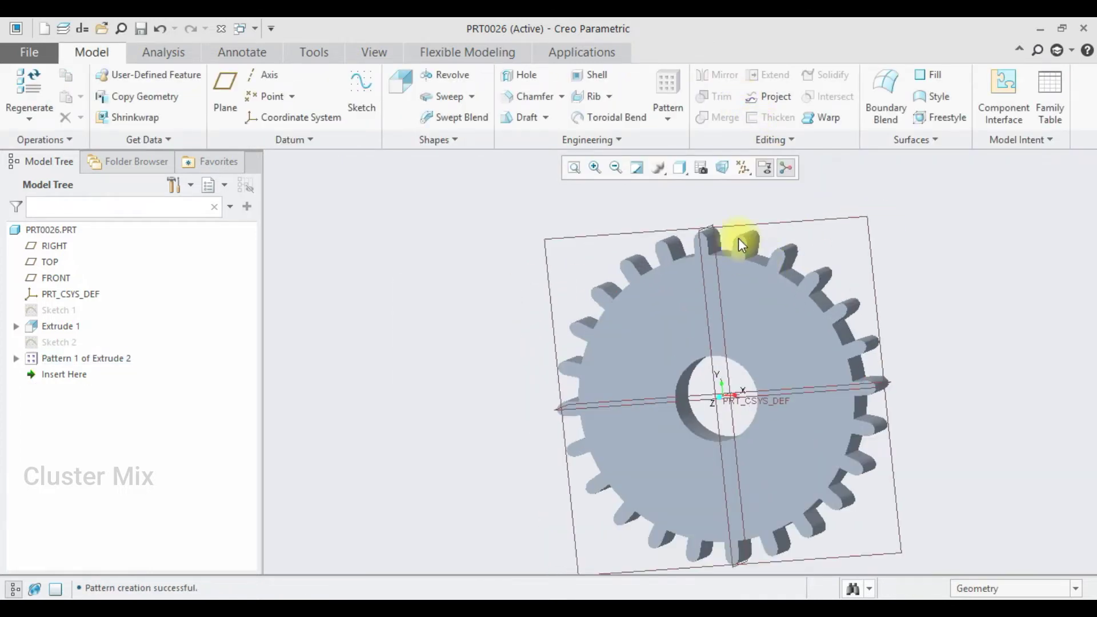
left_click(606, 140)
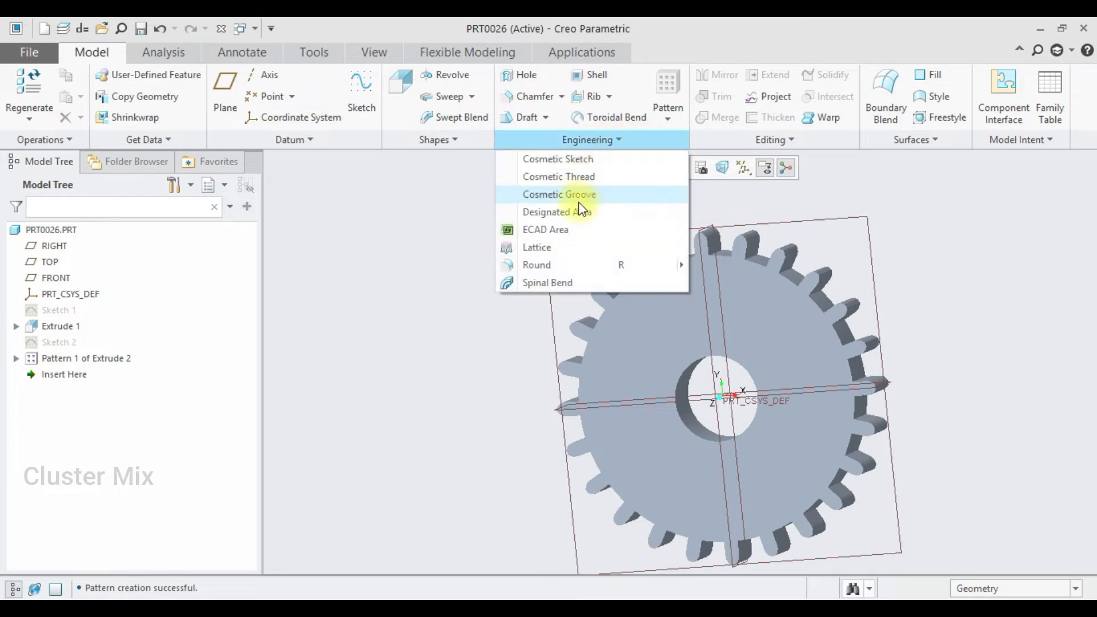
left_click(562, 268)
scroll(709, 234, "down", 5)
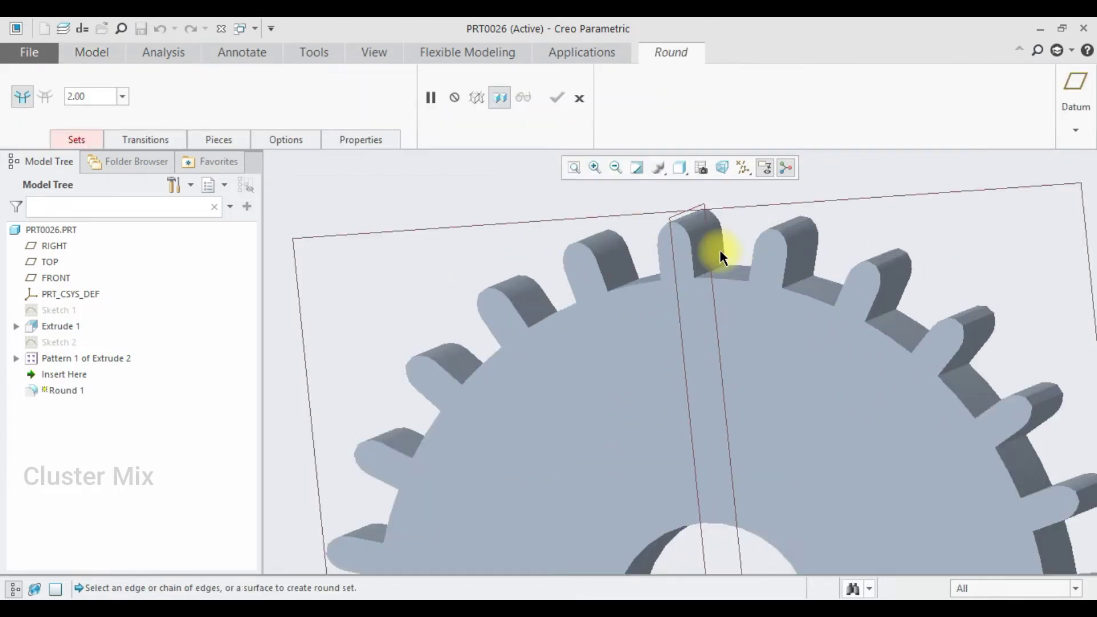
left_click(702, 280)
scroll(702, 282, "up", 2)
left_click(703, 280)
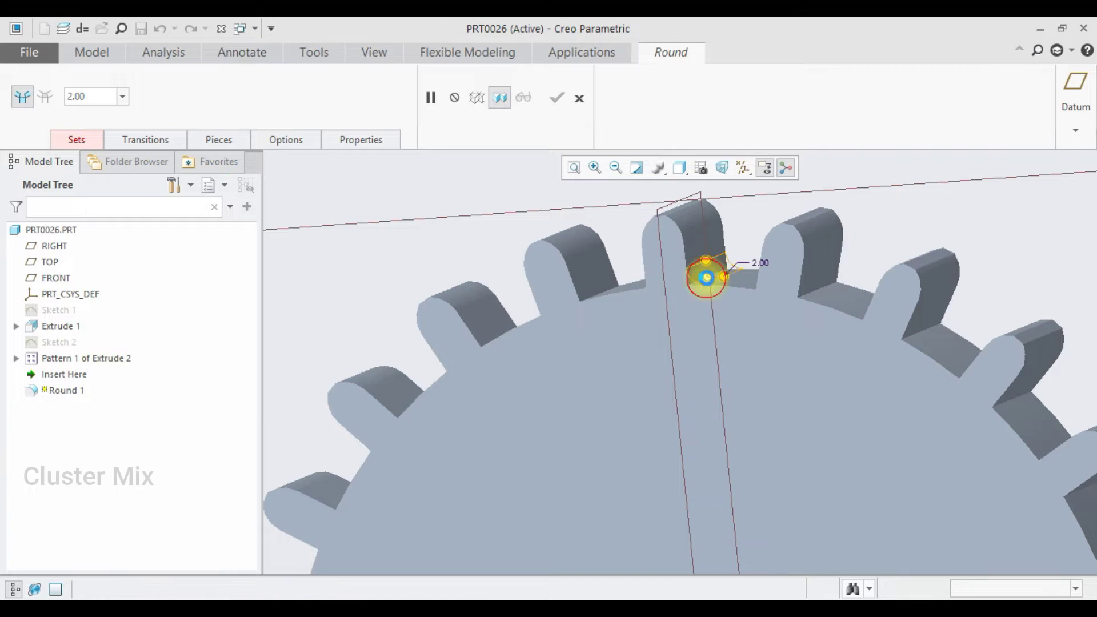
scroll(742, 240, "up", 2)
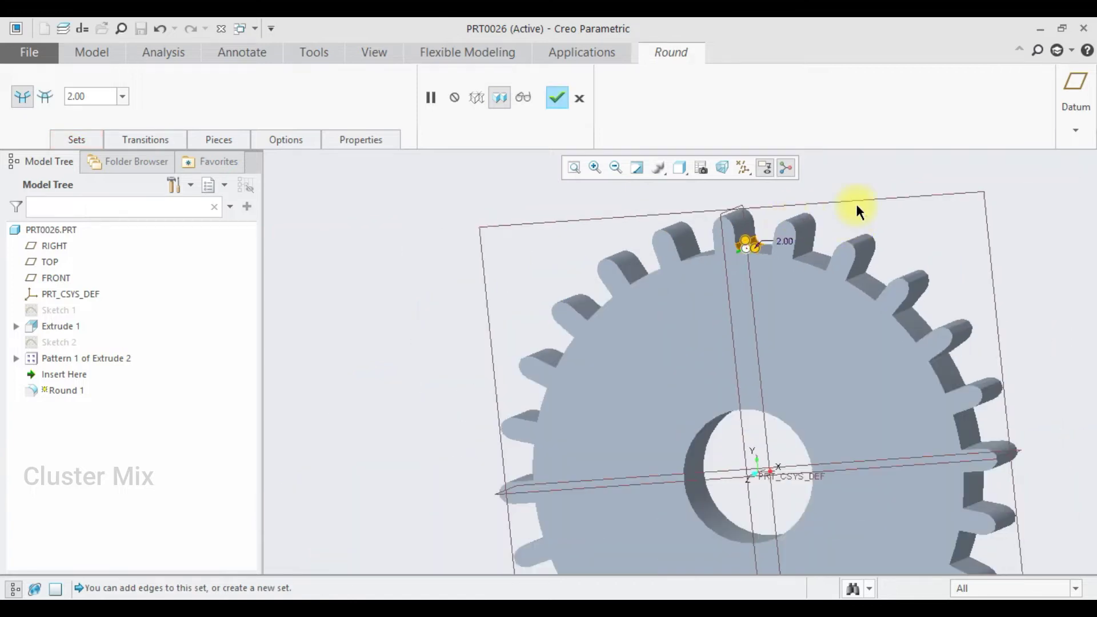
Add the opposite root edge of the same tooth to the round and complete it.
middle_click_drag(856, 212, 881, 206)
scroll(735, 228, "down", 4)
left_click(715, 262)
left_click(554, 96)
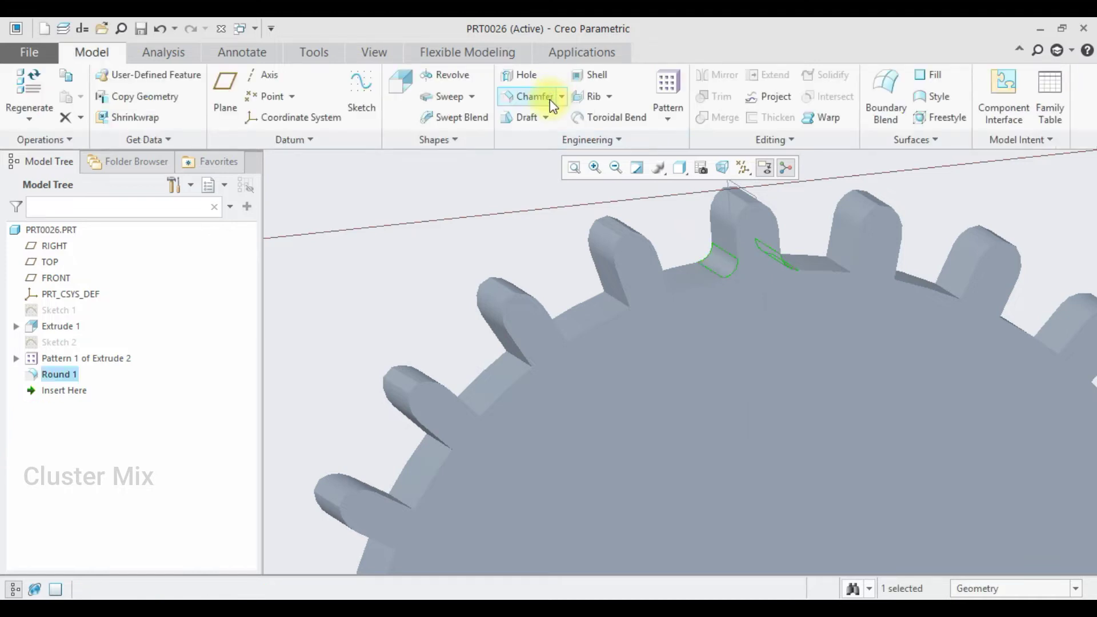
Apply a Reference pattern to the root round so that every tooth of the pinion gets it.
double_click(56, 376)
left_click(69, 304)
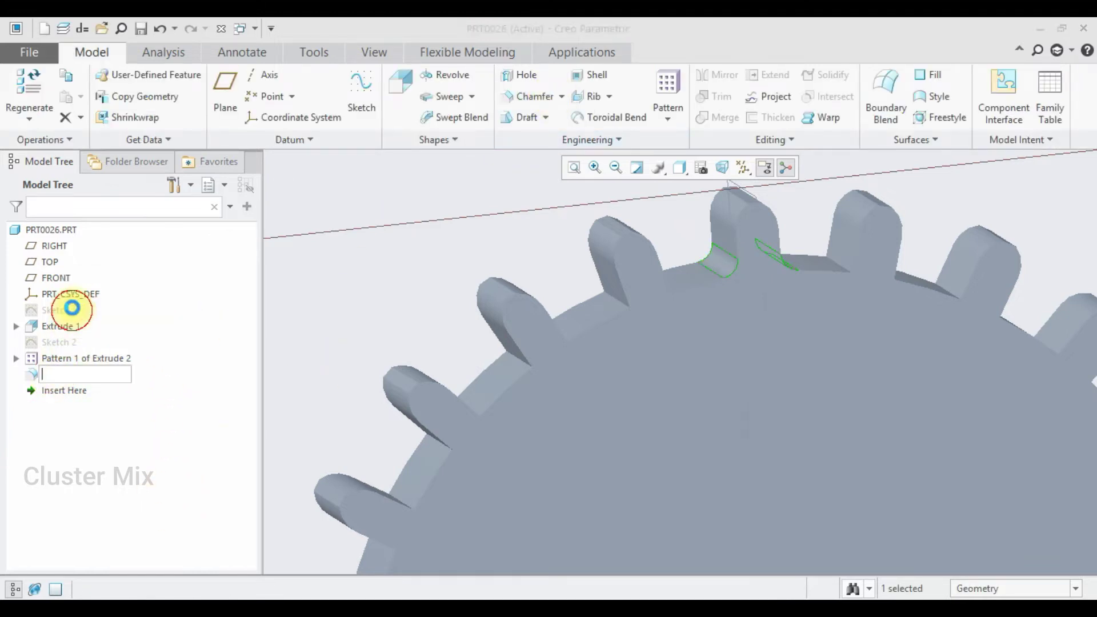
left_click(64, 99)
left_click(63, 99)
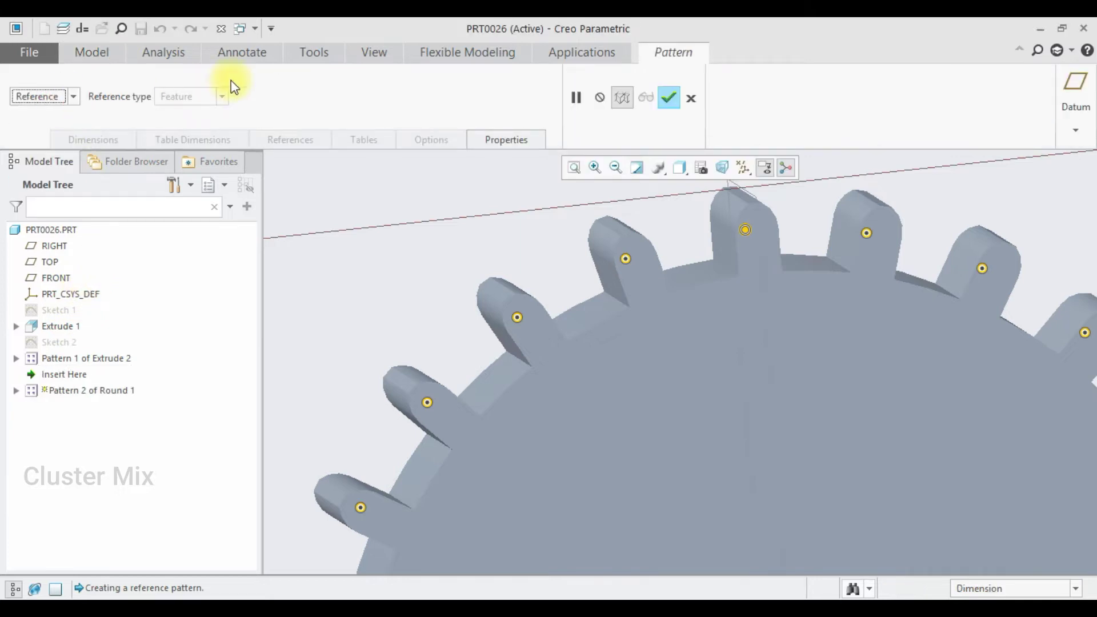
left_click(670, 98)
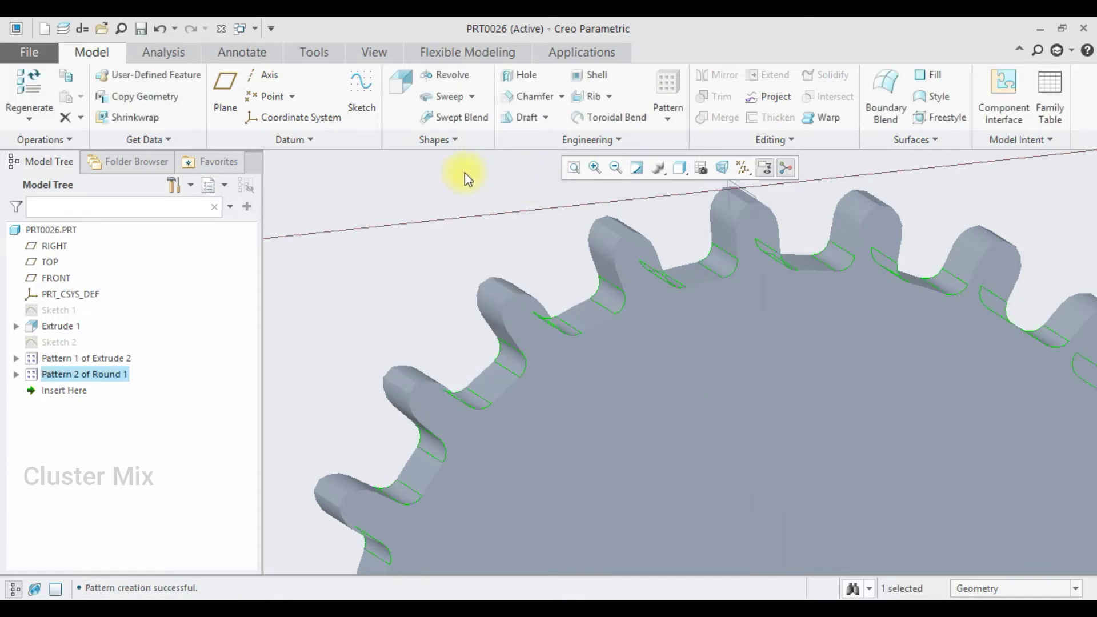
left_click(451, 263)
scroll(779, 286, "down", 5)
middle_click_drag(778, 286, 816, 286)
middle_click_drag(865, 314, 714, 320)
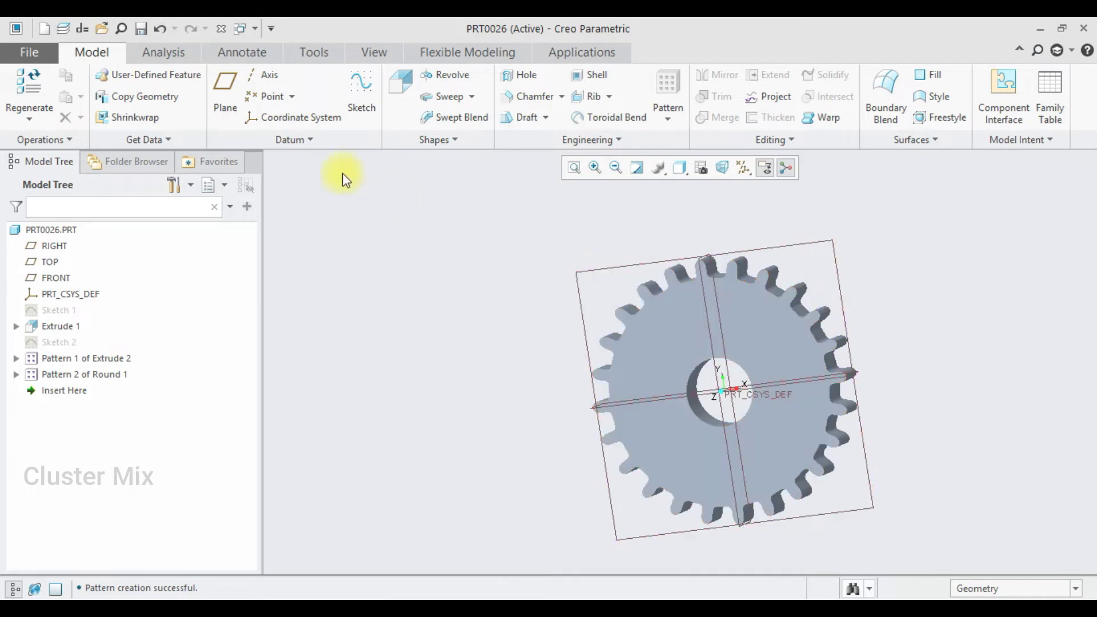
Begin saving a copy of the part and create a folder named rack and pinion on the Desktop for it.
left_click(29, 51)
left_click(40, 170)
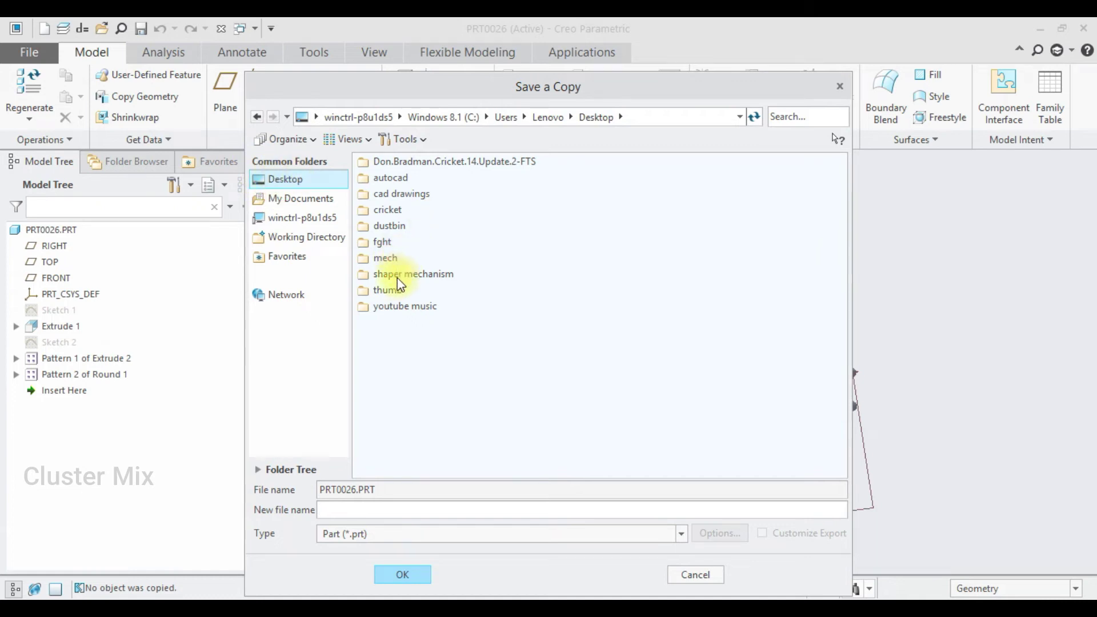
right_click(559, 260)
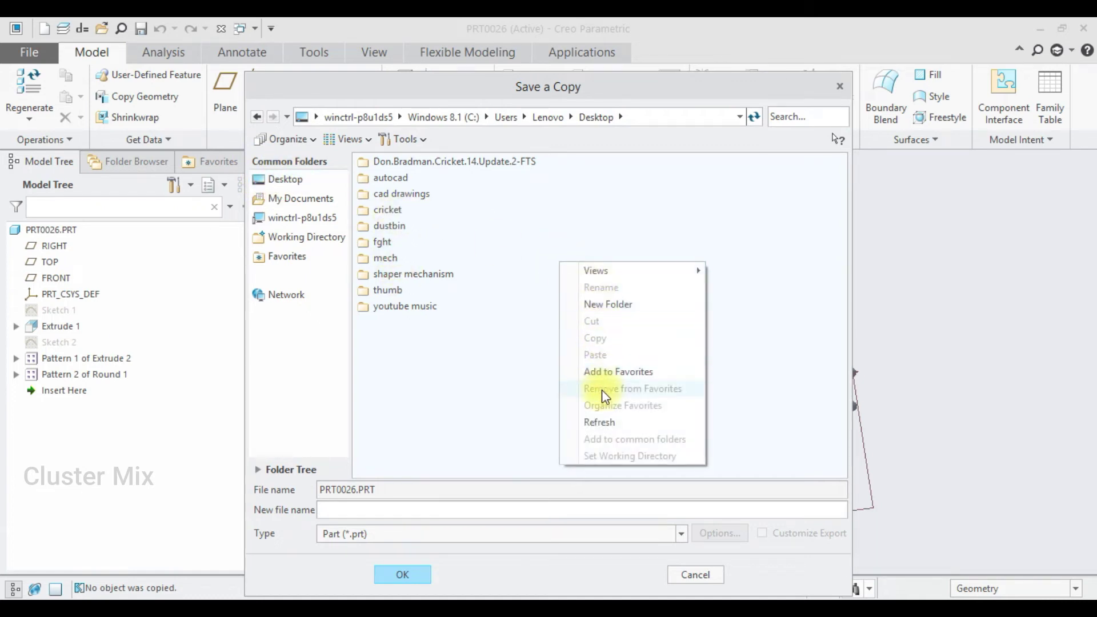
left_click(609, 304)
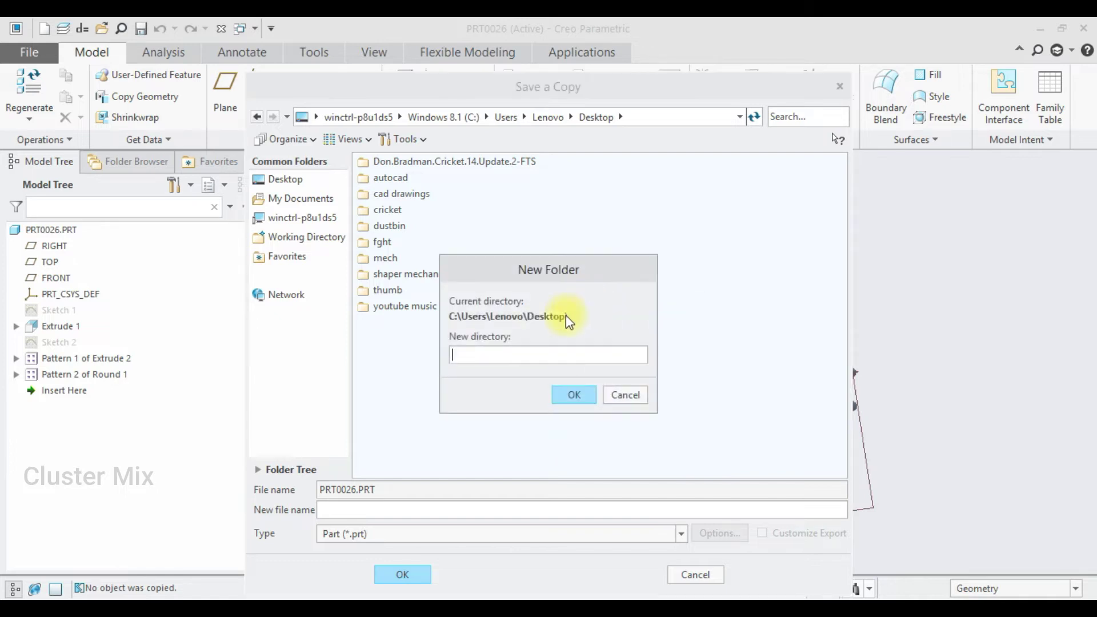
type("rack and pinion")
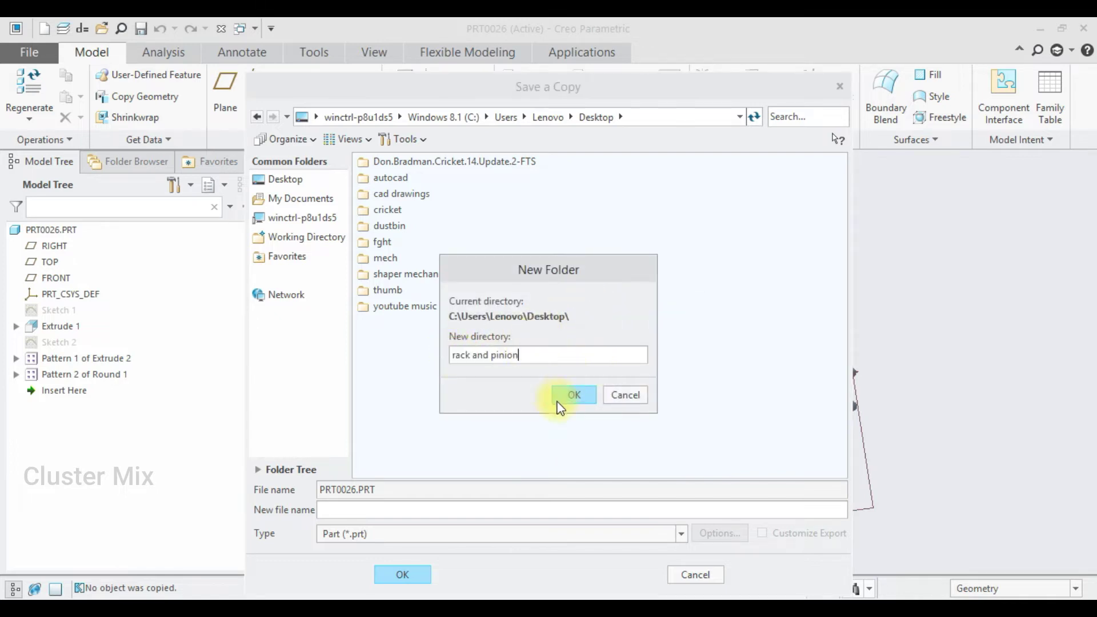
left_click(566, 396)
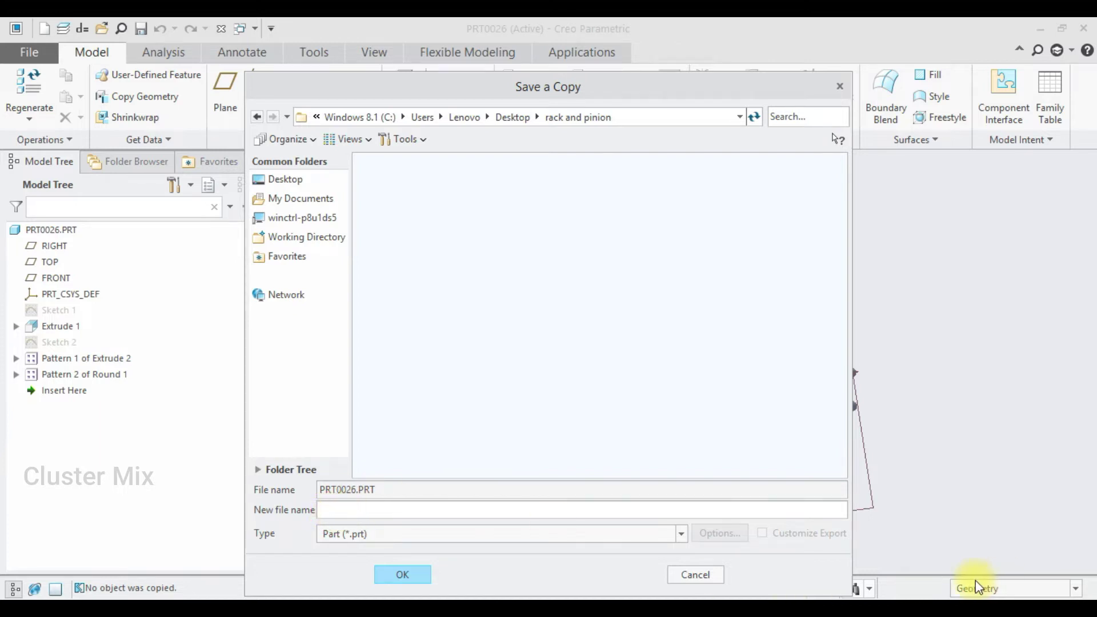
Save the copy as pinionprt in the rack and pinion folder.
left_click(348, 512)
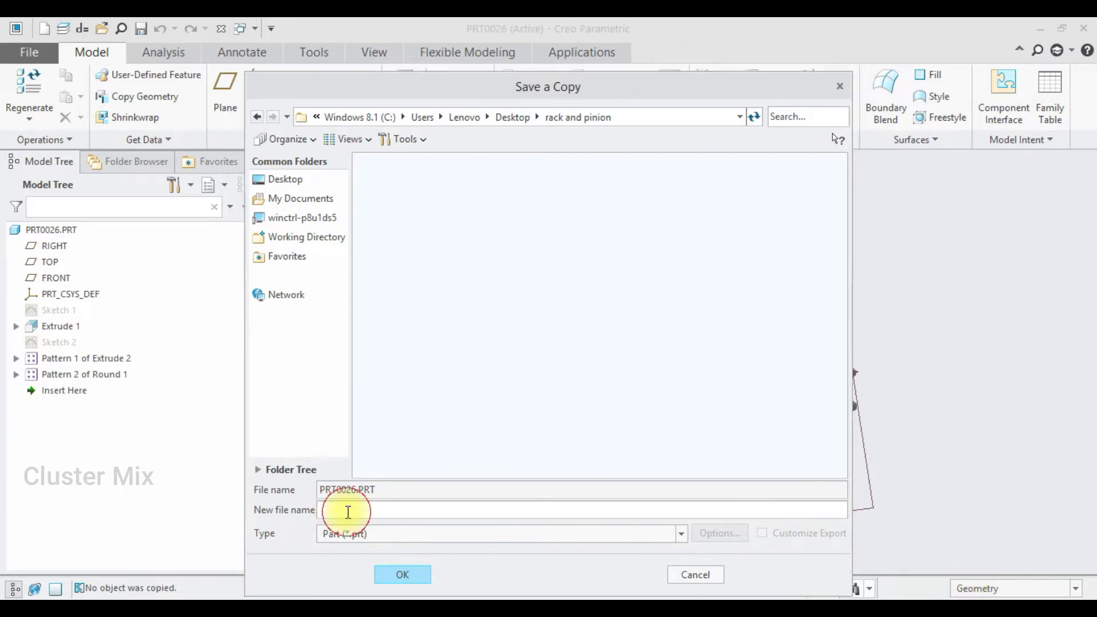
type("pinionprt")
left_click(401, 572)
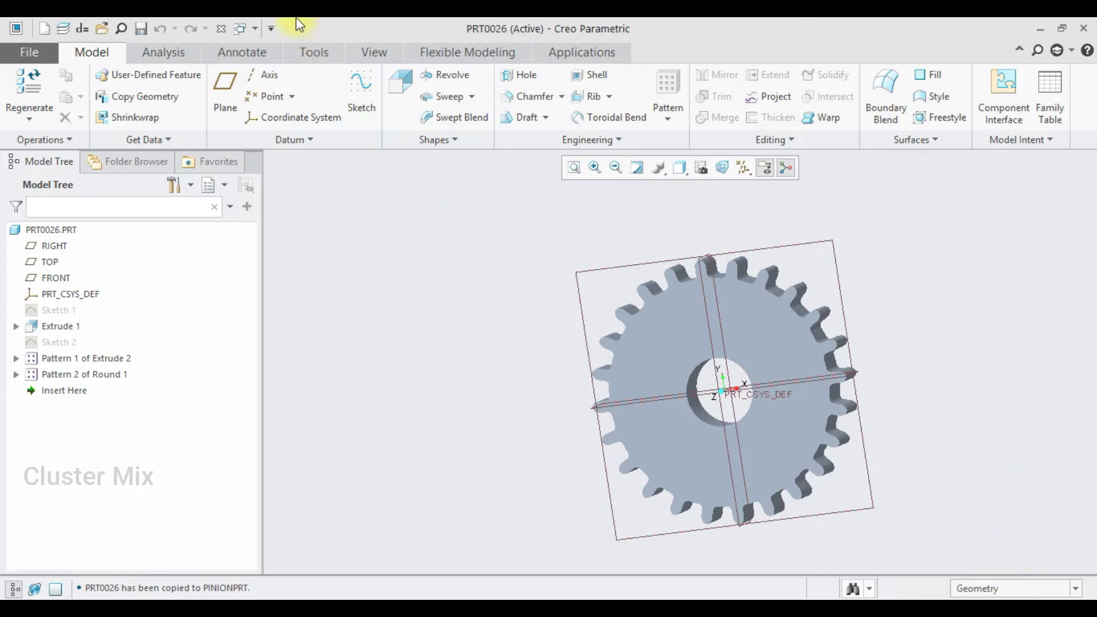
Close the pinion and create a new solid part, choosing a template from the list instead of the default one.
left_click(216, 29)
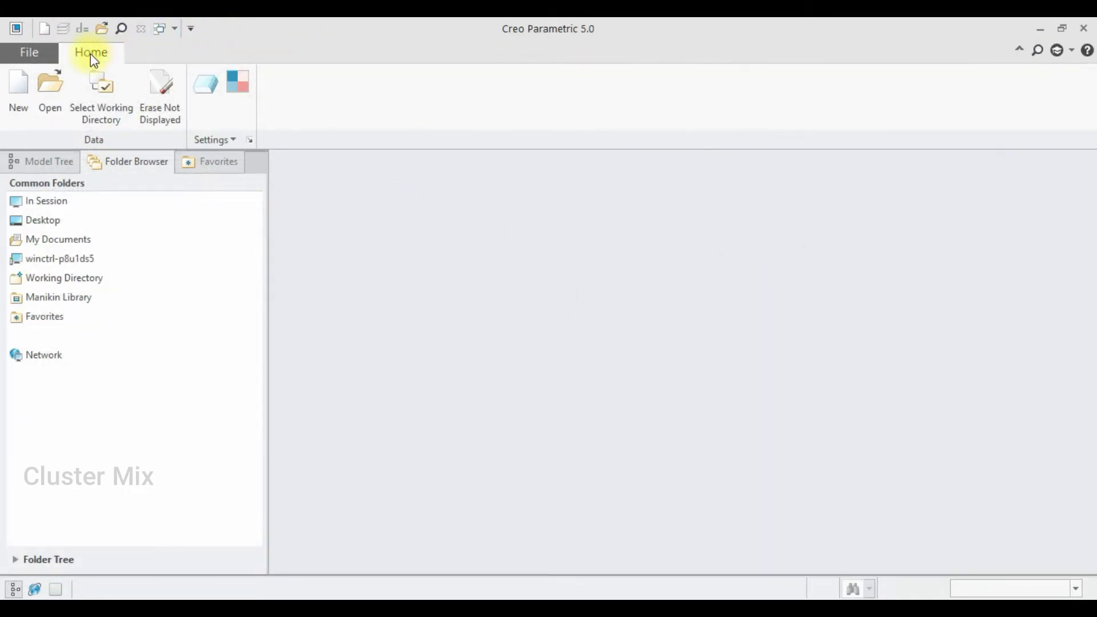
left_click(18, 86)
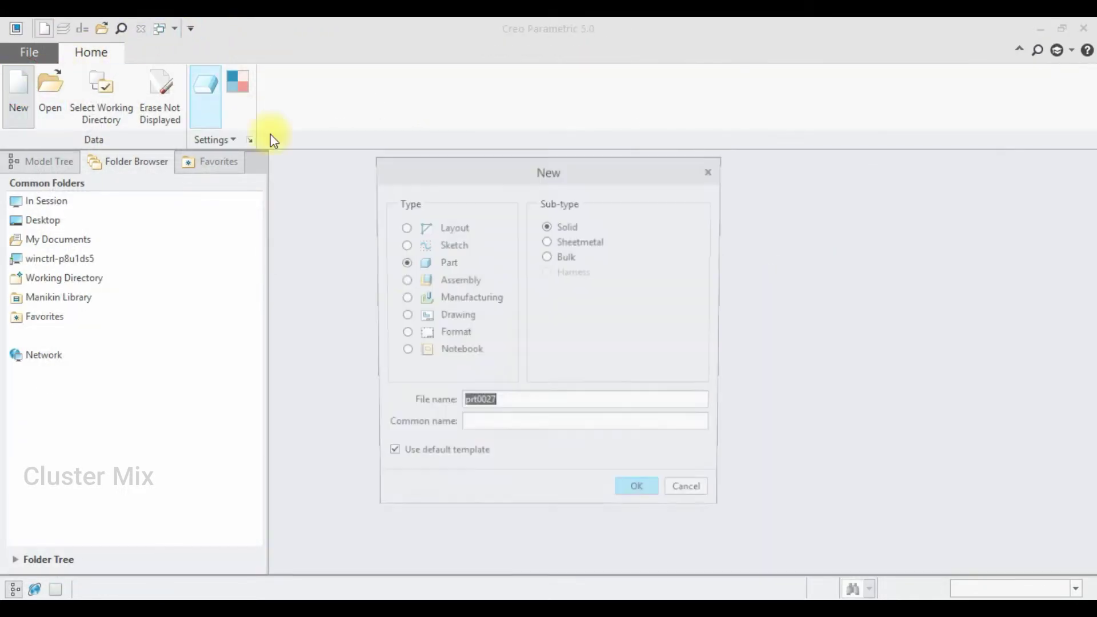
left_click(438, 456)
left_click(623, 495)
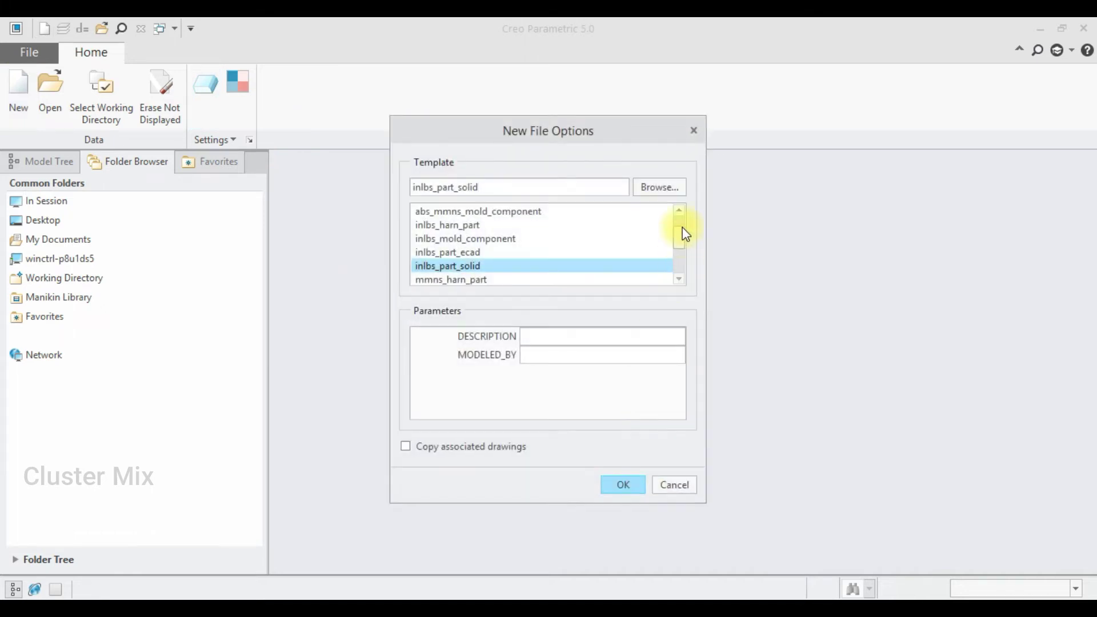
scroll(681, 240, "down", 3)
double_click(470, 236)
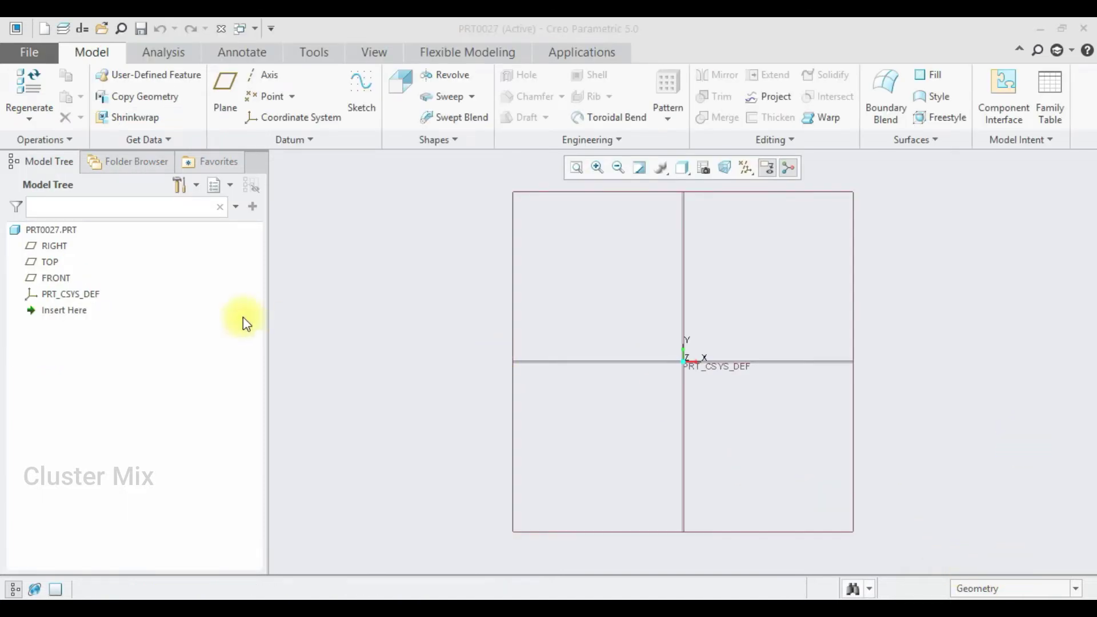
Sketch a long, low rectangle on the FRONT plane with its lower-left corner at the origin.
left_click(64, 279)
left_click(77, 201)
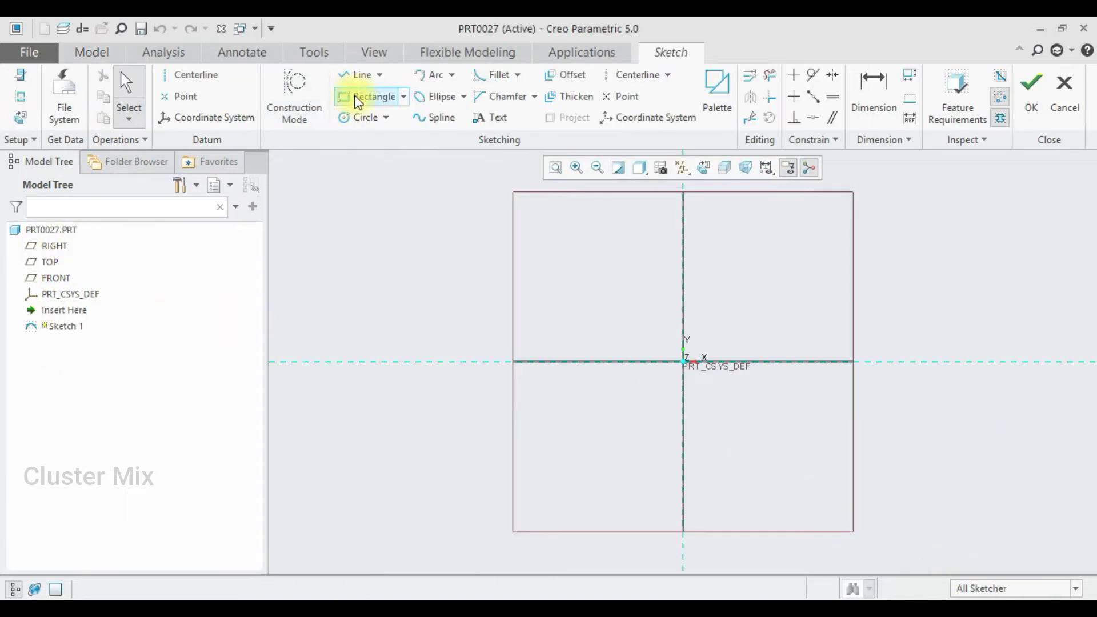
left_click(359, 100)
left_click(684, 361)
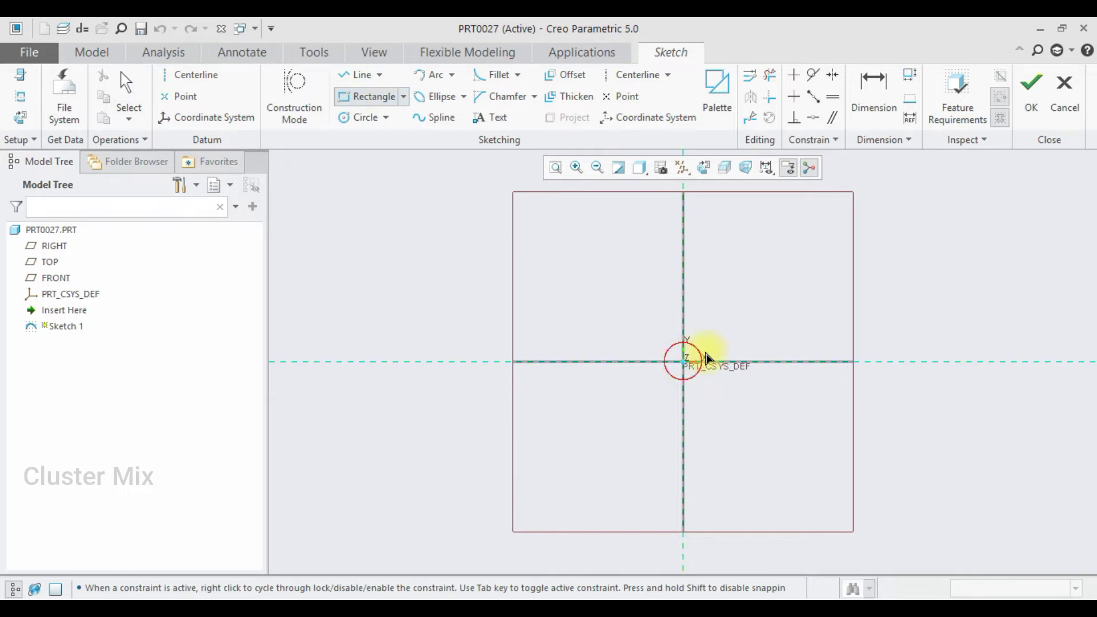
left_click(814, 342)
middle_click(800, 337)
Set the rectangle's length to 300 and its height to 12, and finish the sketch.
double_click(660, 362)
type("300")
key("Return")
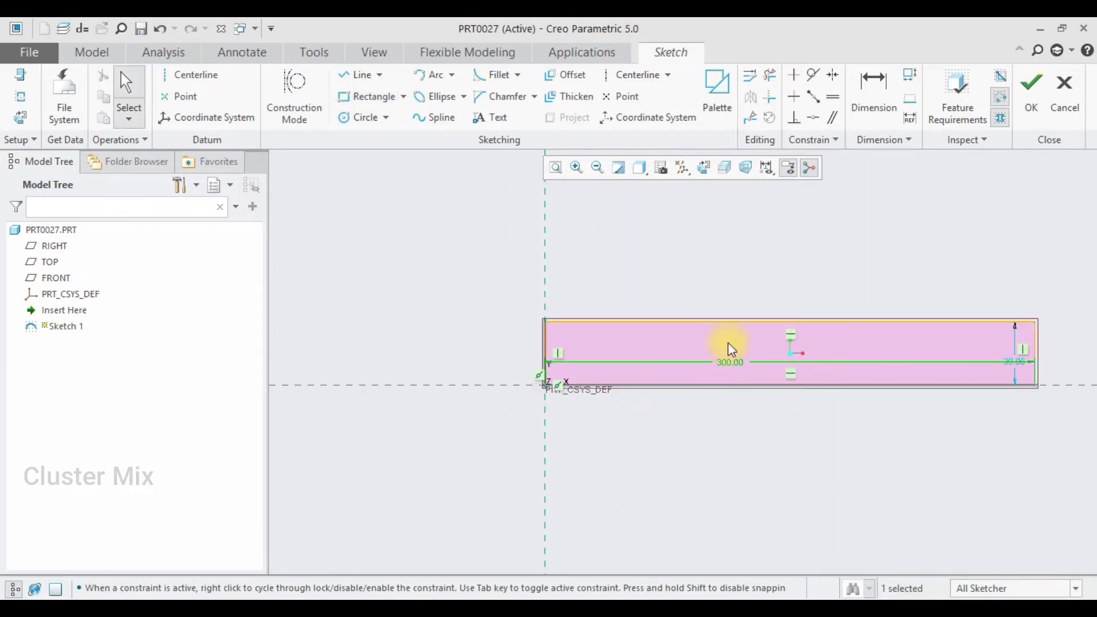
double_click(1014, 363)
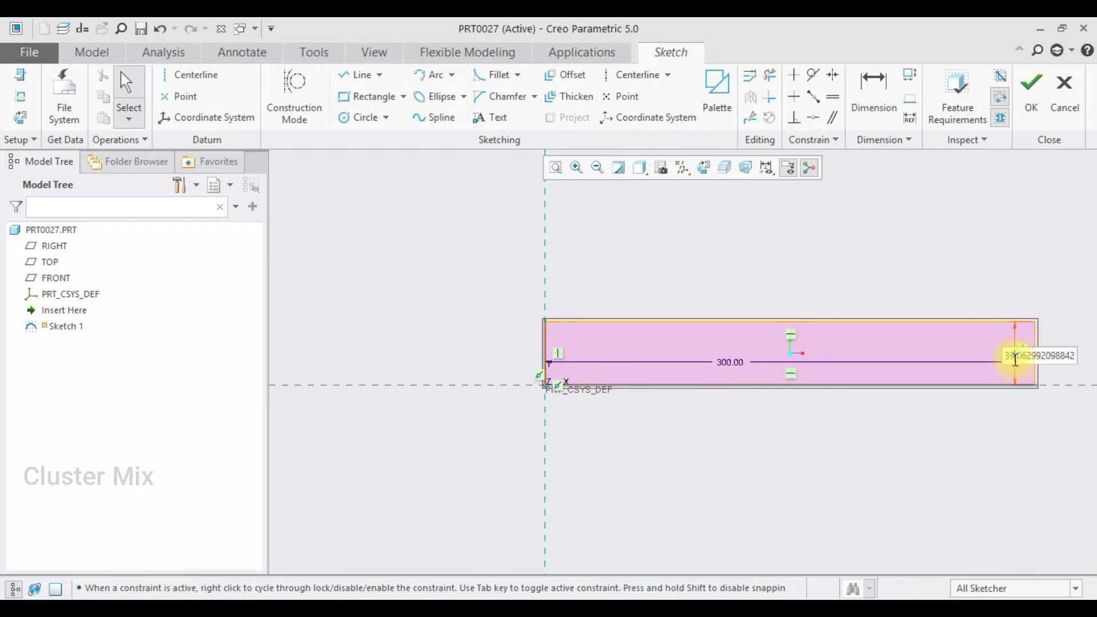
double_click(1015, 359)
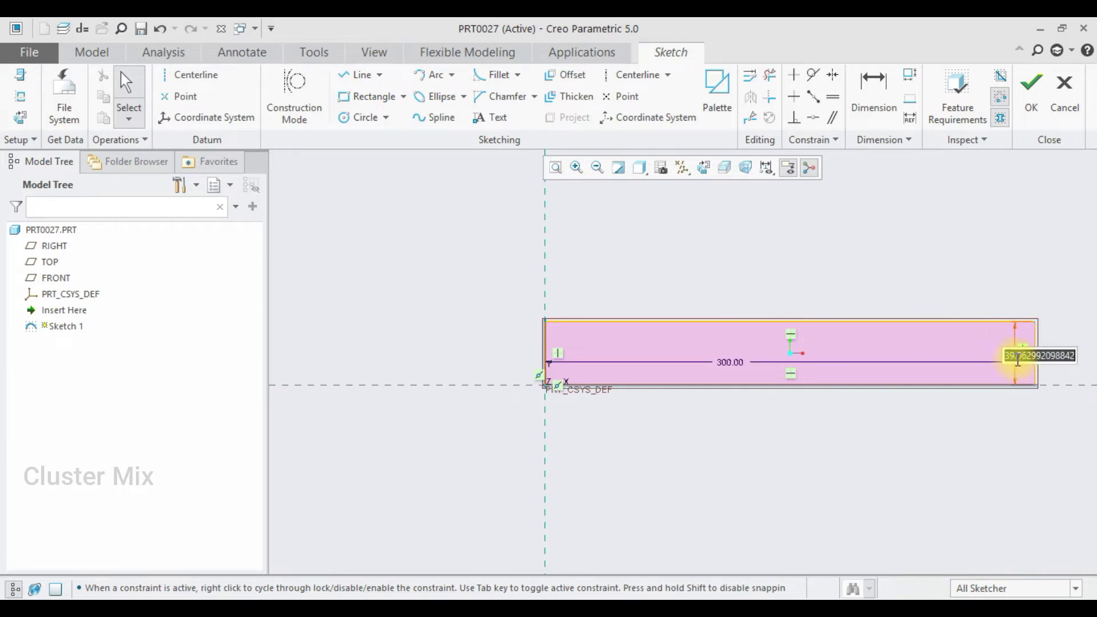
type("12")
key("Return")
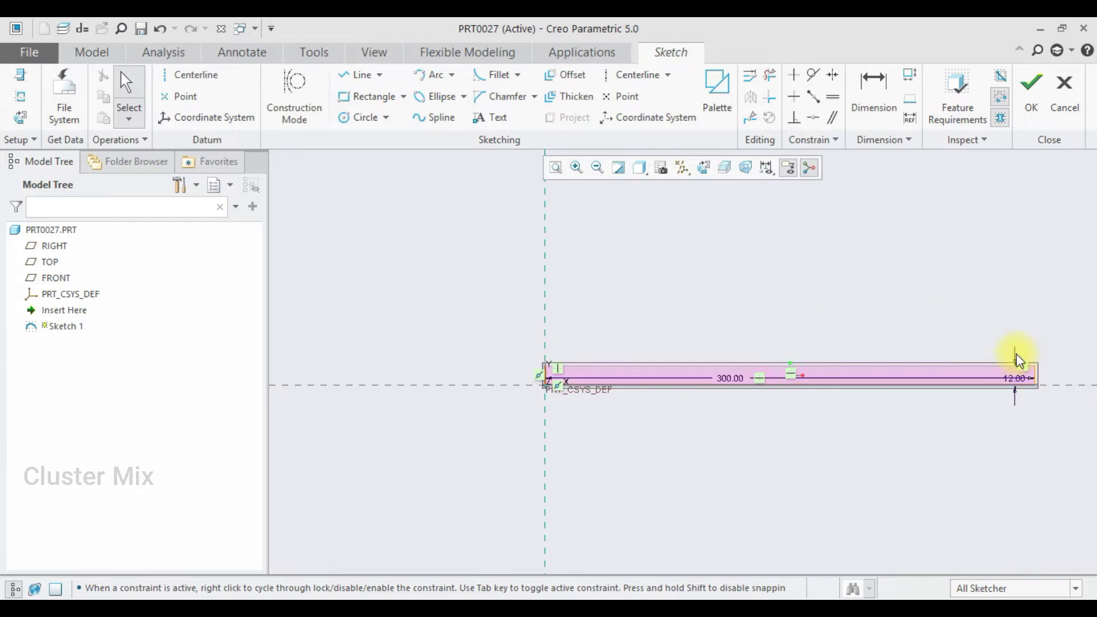
left_click(1025, 109)
Extrude the rectangle to a depth of 20 to form the rack bar.
left_click(381, 100)
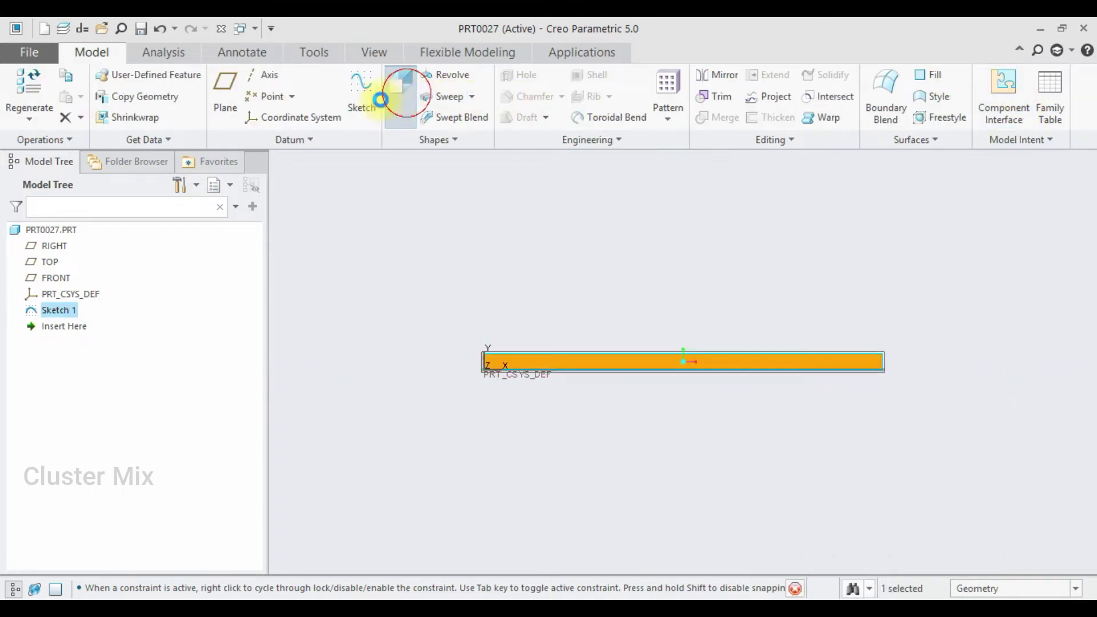
double_click(105, 98)
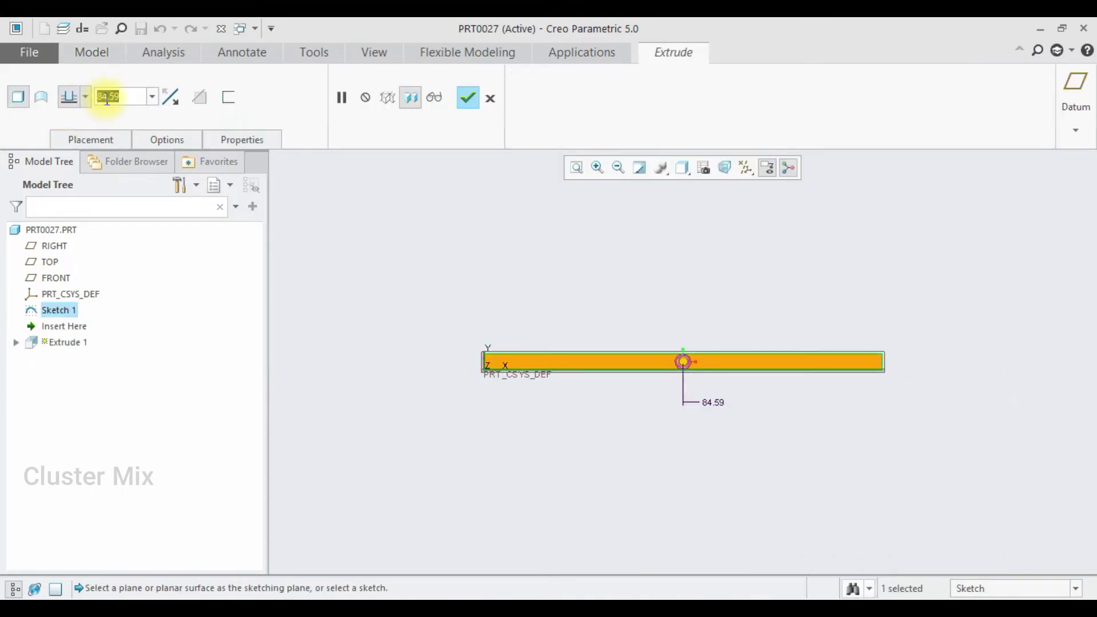
type("20")
key("Return")
left_click(87, 97)
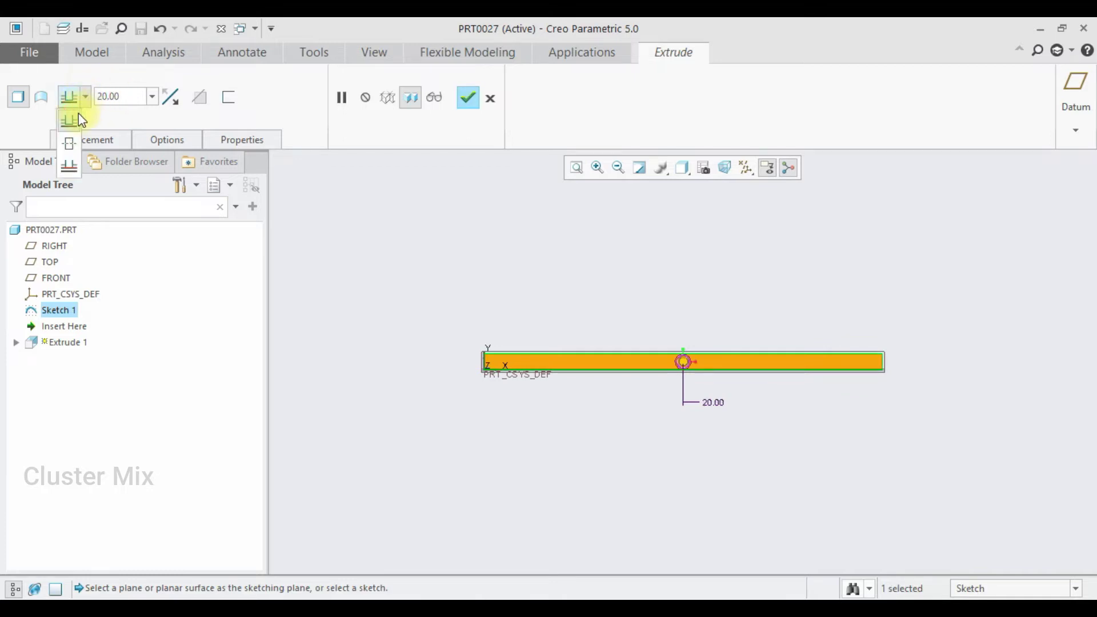
left_click(467, 99)
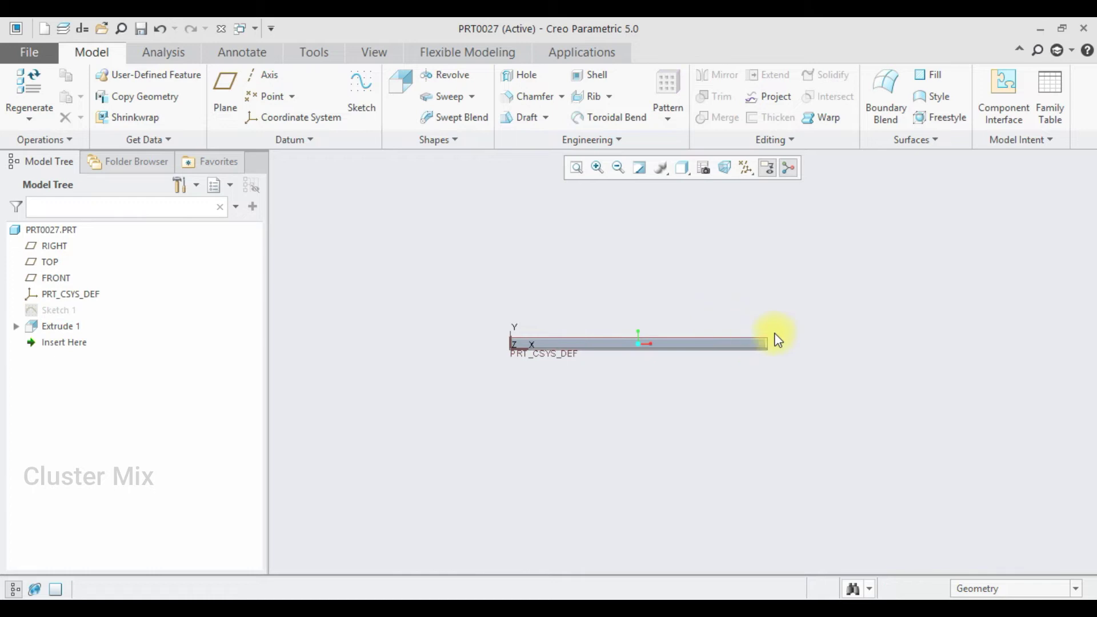
middle_click_drag(725, 394, 695, 360)
scroll(703, 337, "up", 3)
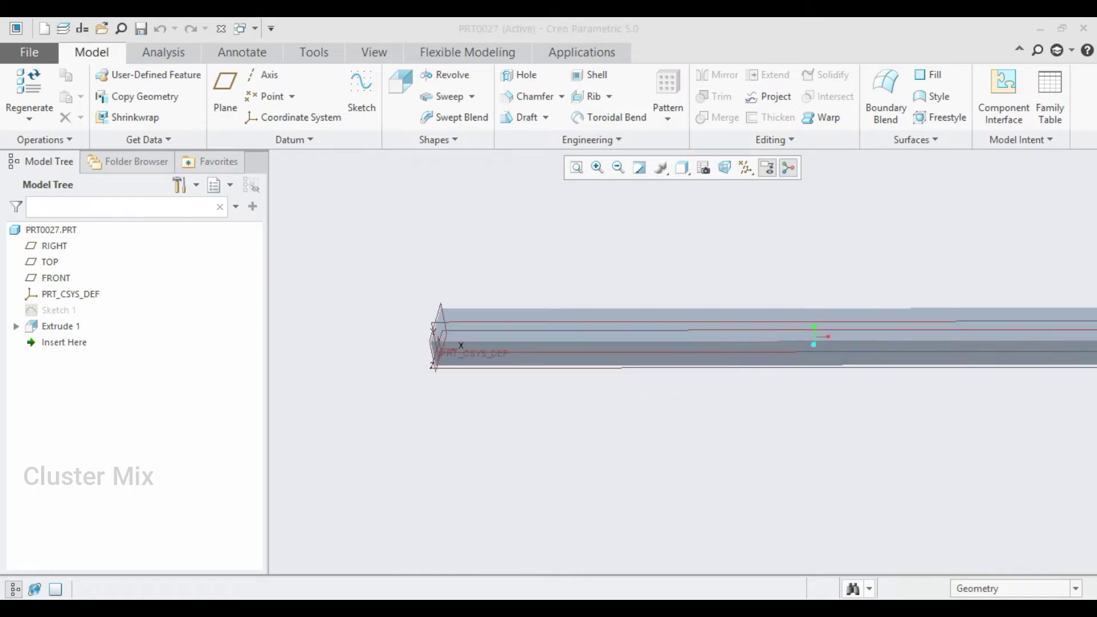
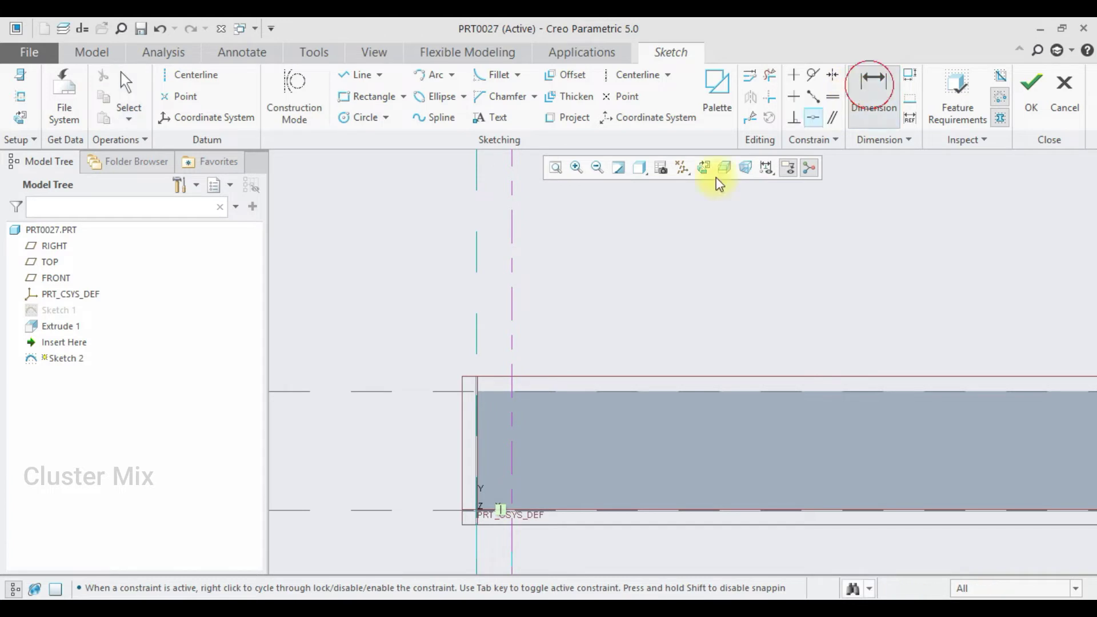
Dimension the vertical centerline at 2.50 from the vertical reference on the bar's left end.
scroll(487, 318, "down", 1)
left_click(487, 318)
middle_click(482, 321)
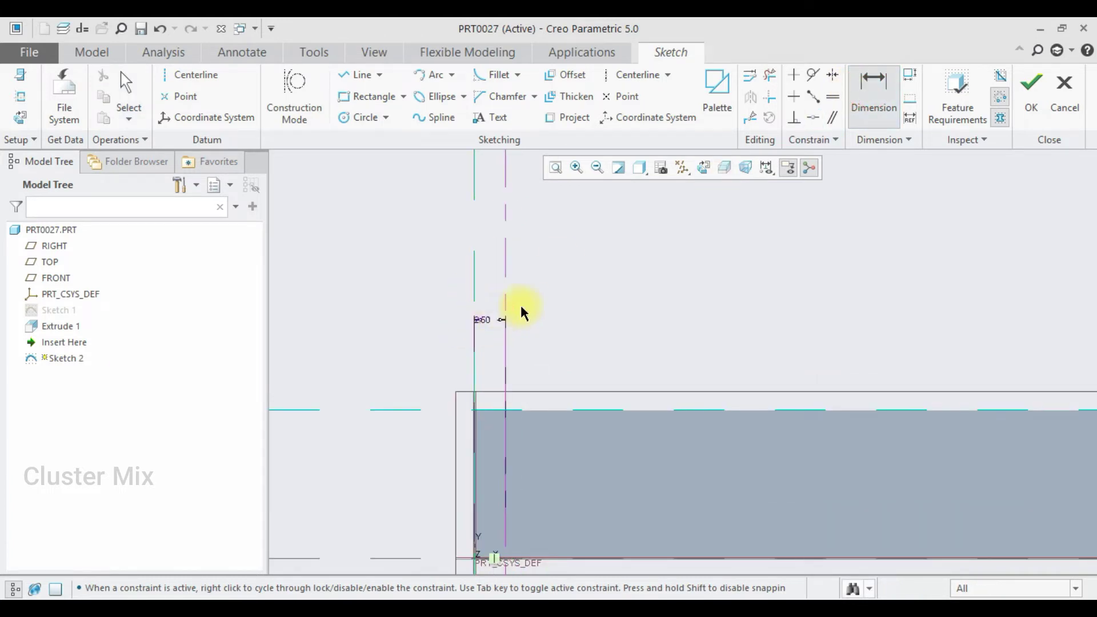
scroll(485, 313, "down", 3)
scroll(561, 304, "up", 2)
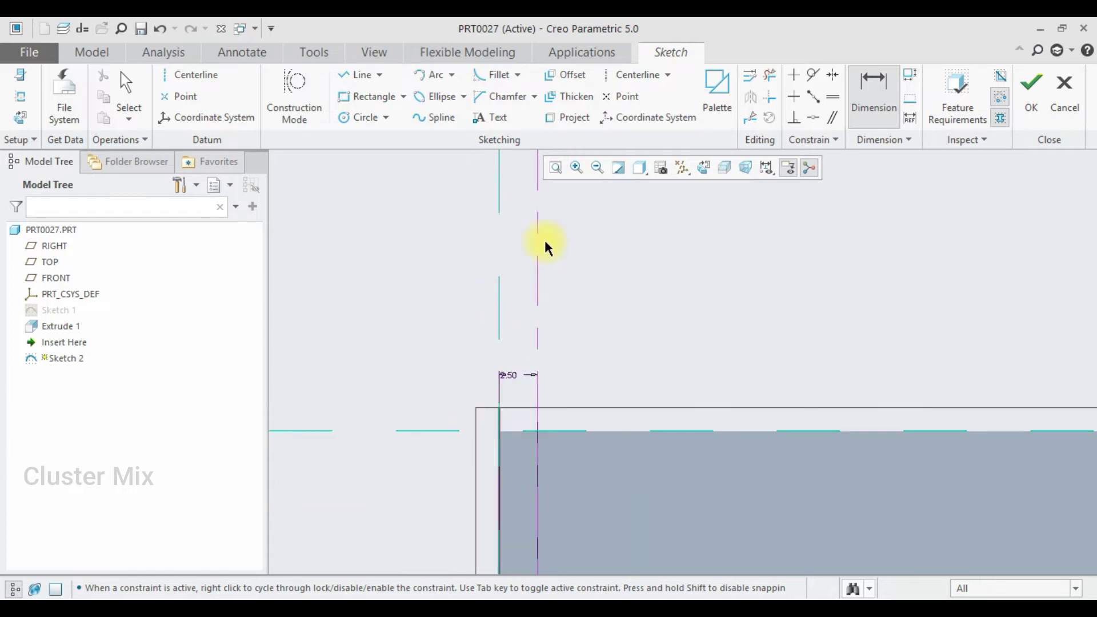
Sketch a short horizontal line above the bar, symmetric about the vertical centerline, and set its length to 1.6.
left_click(361, 75)
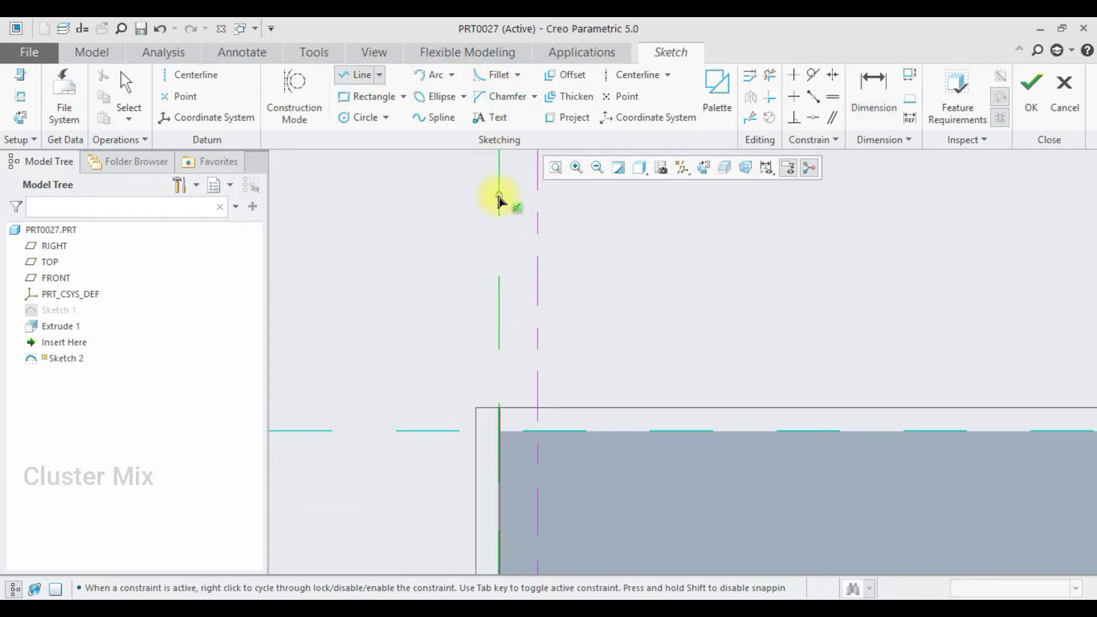
left_click(537, 218)
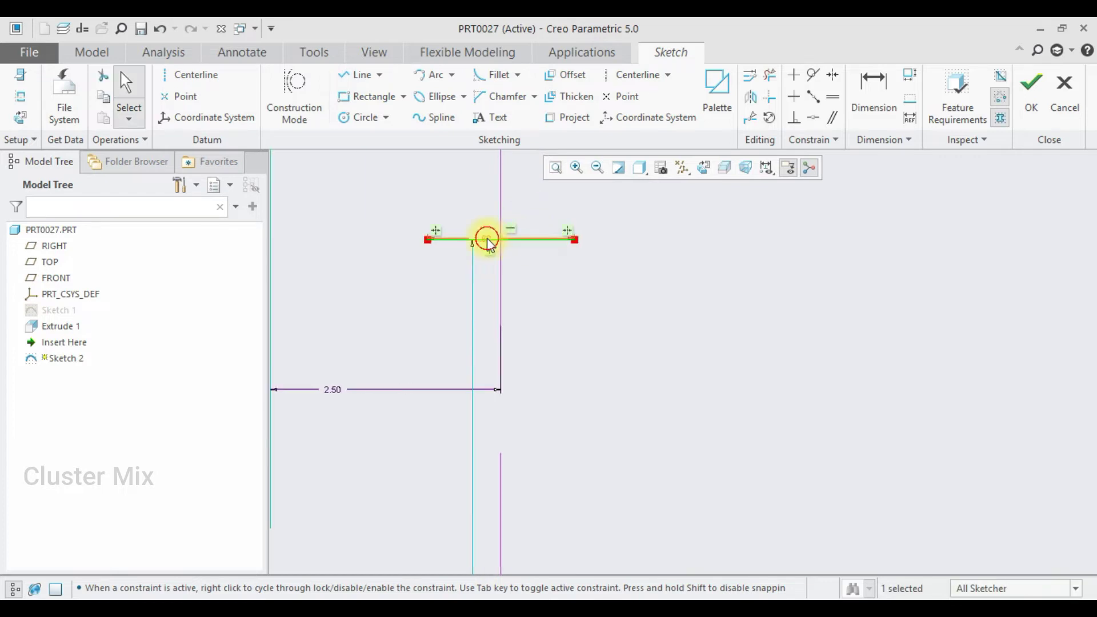
double_click(489, 241)
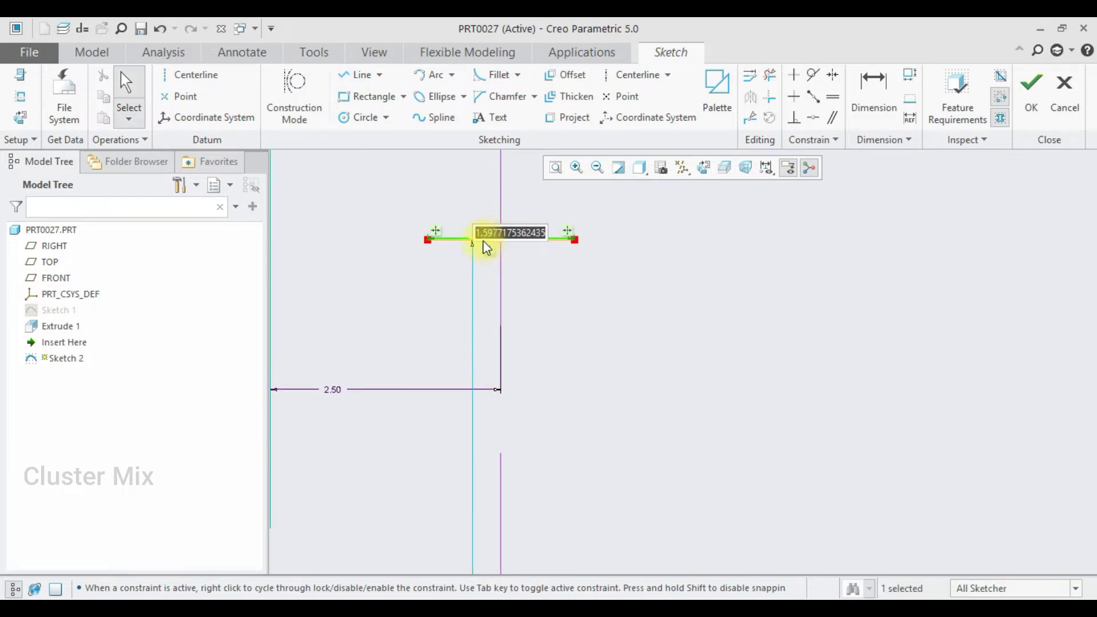
type("1.6")
key("Return")
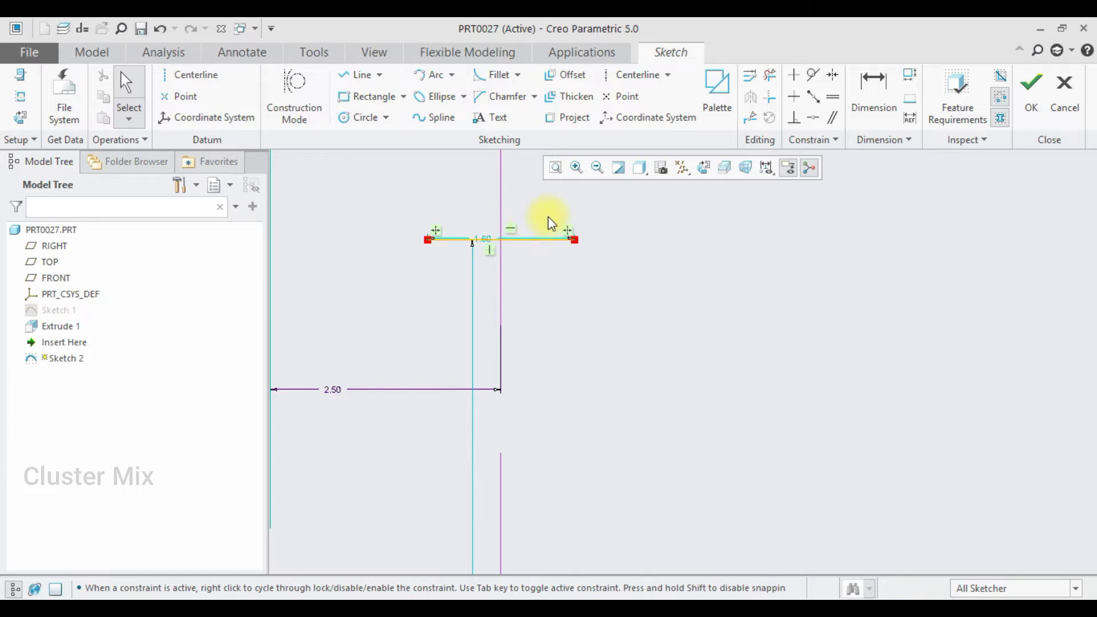
Dimension the short line's left endpoint at 0.75 from the vertical centerline.
left_click(882, 86)
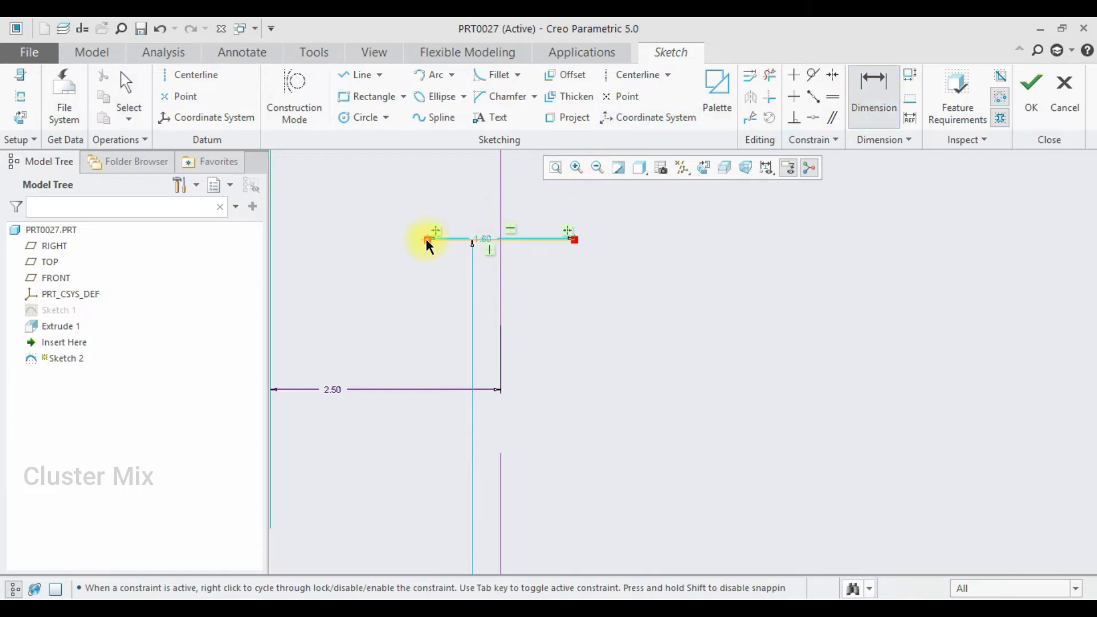
left_click(501, 285)
middle_click(453, 268)
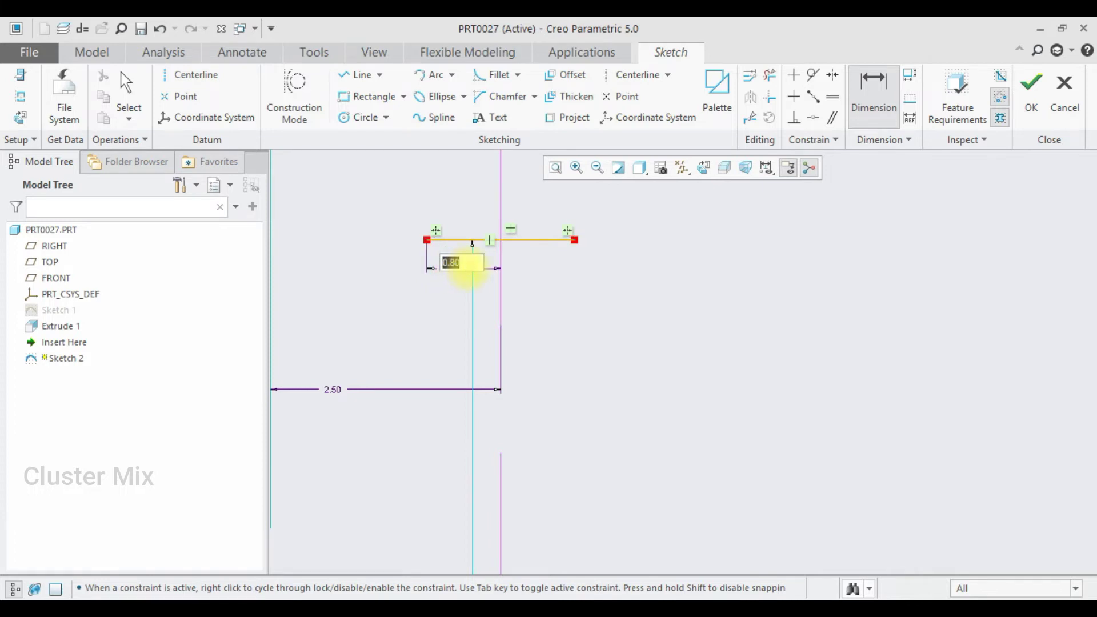
key("Return")
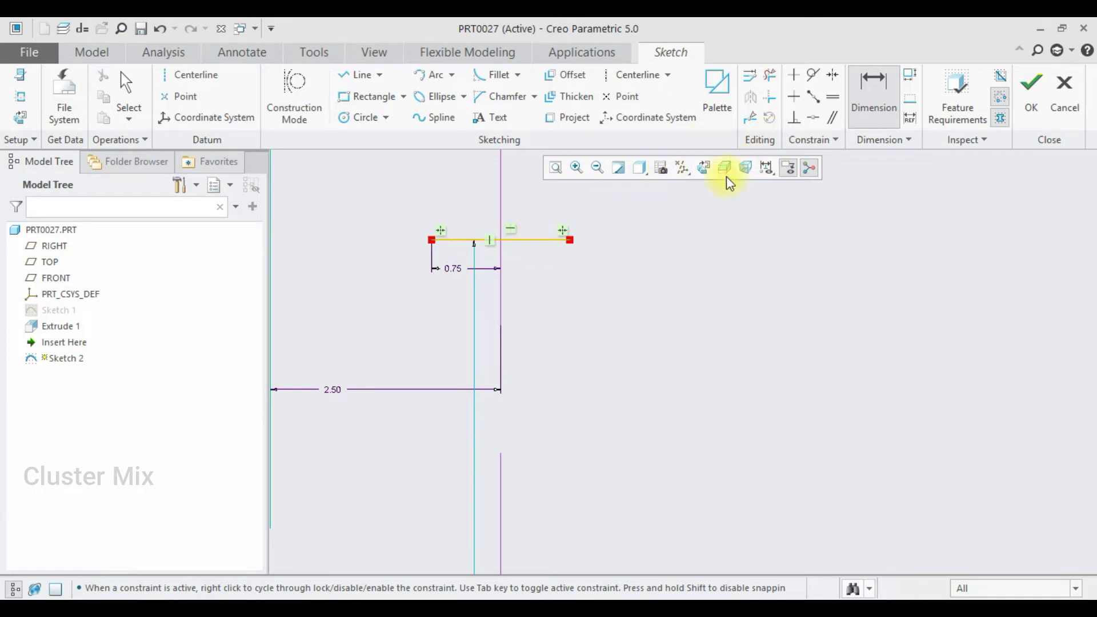
Try to dimension the short line's right endpoint from the vertical centerline.
left_click(570, 240)
left_click(500, 286)
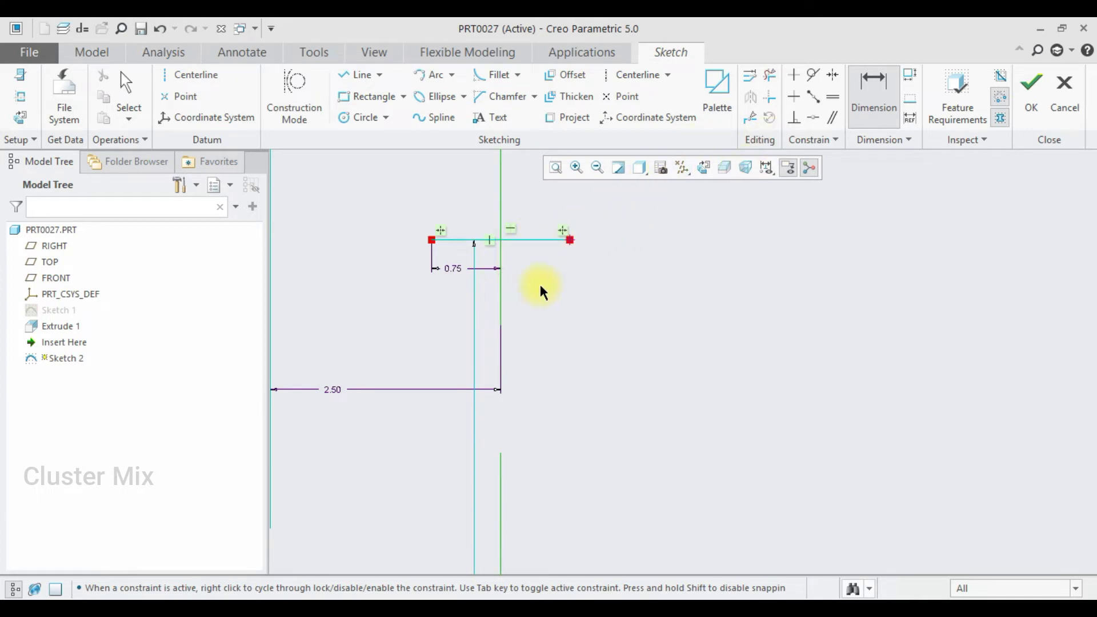
middle_click(535, 291)
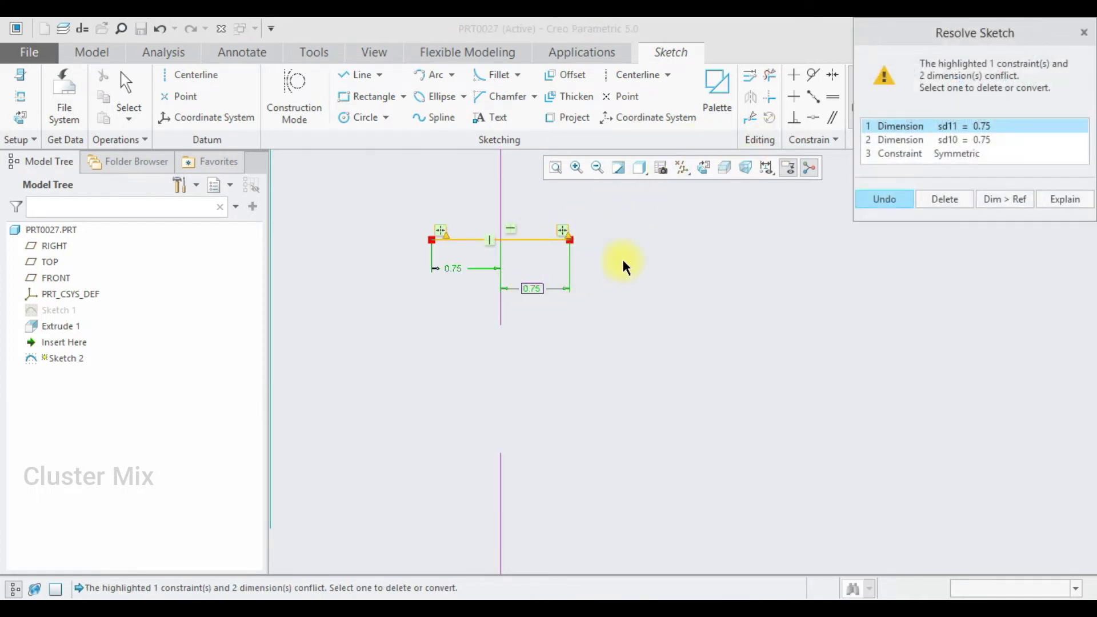
left_click(1084, 33)
Dimension the short line's height above the bar's top edge at 8.
scroll(531, 221, "down", 2)
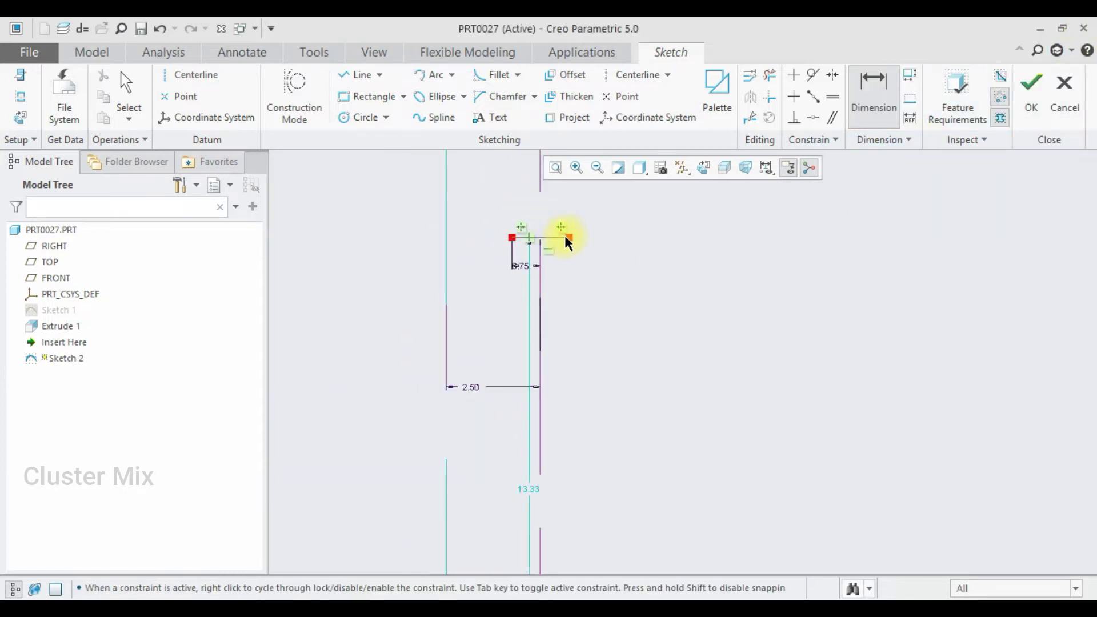
scroll(571, 240, "down", 3)
left_click(593, 444)
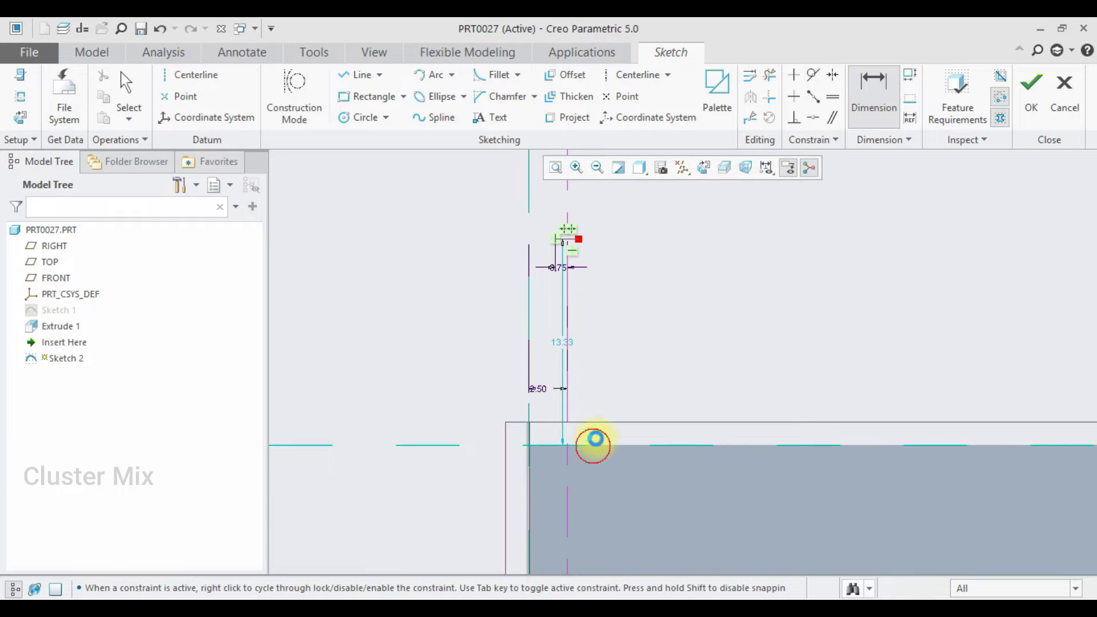
scroll(641, 334, "down", 1)
middle_click(641, 334)
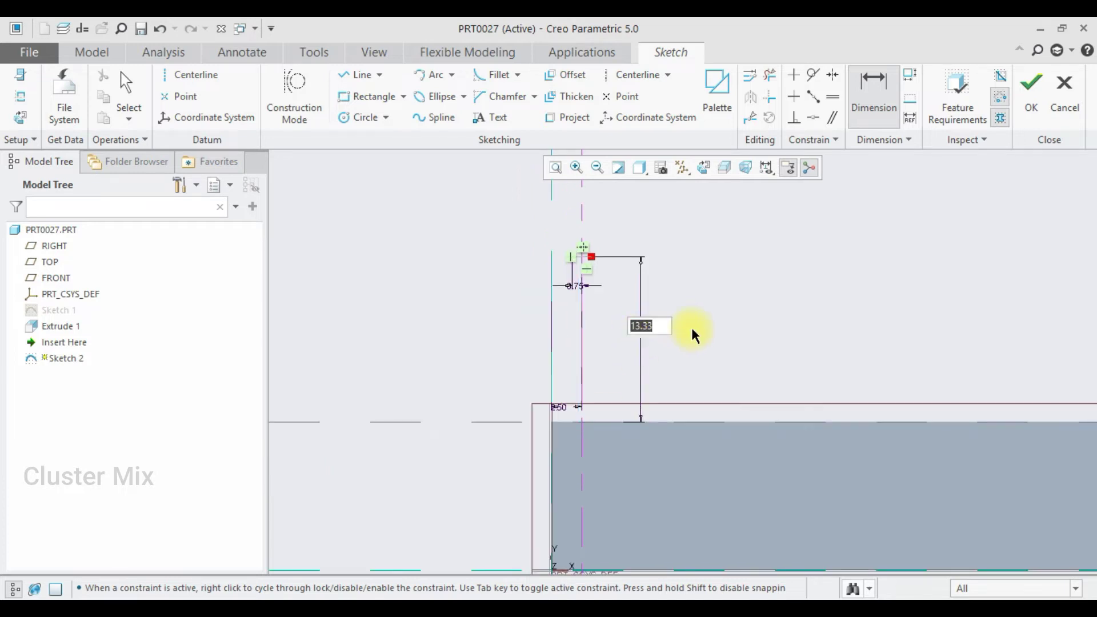
type("8")
key("Return")
Sketch a vertical line about 5.04 long upward from the bar's top-left corner.
scroll(580, 392, "up", 3)
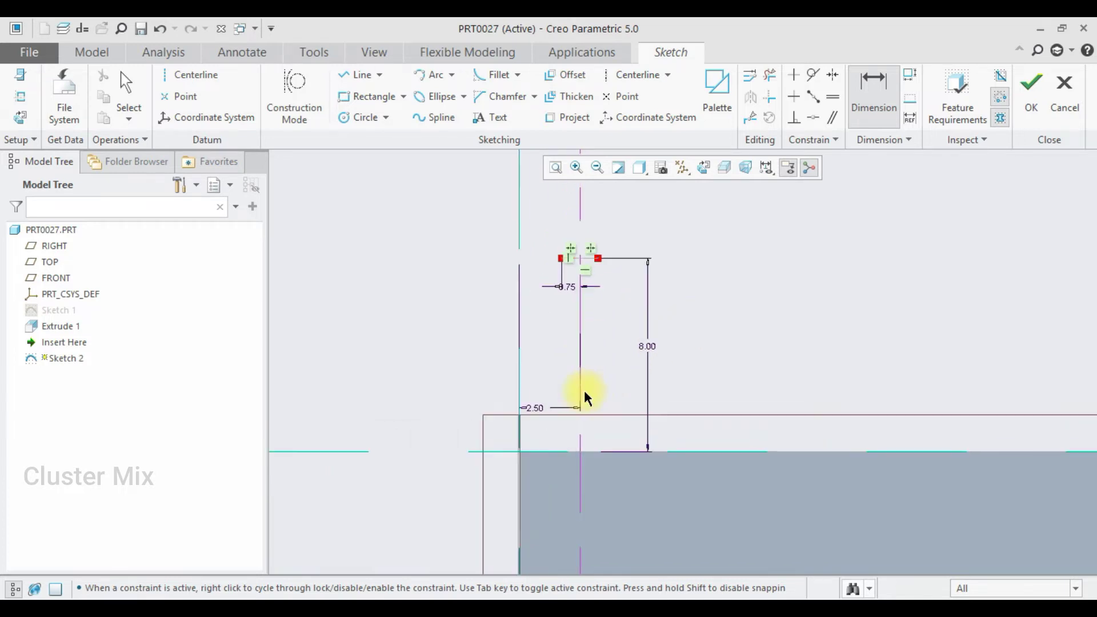
left_click(359, 75)
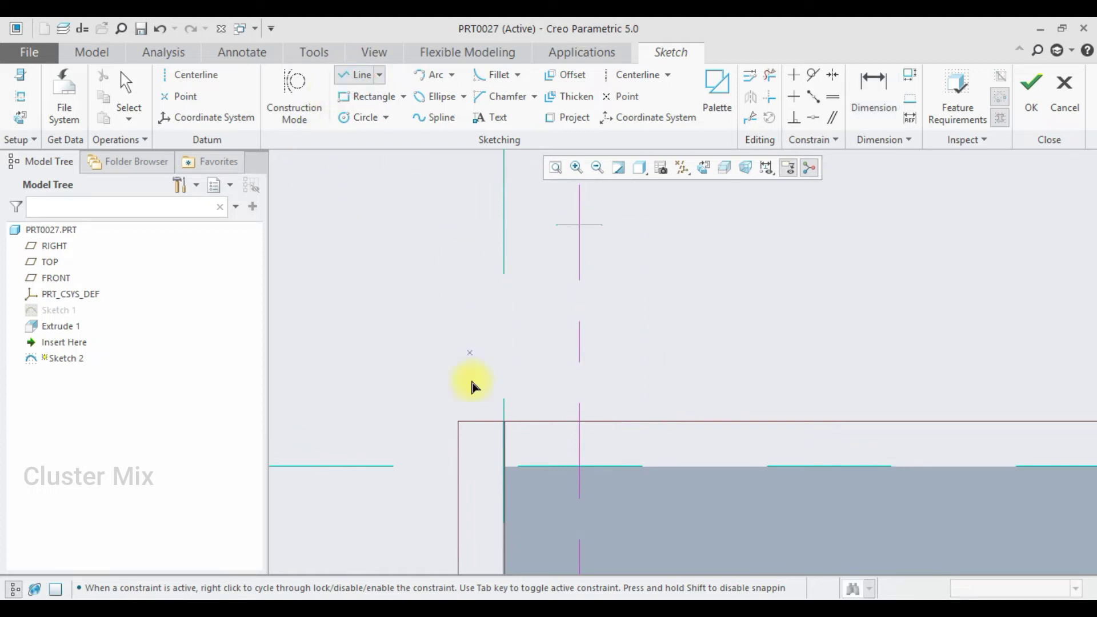
left_click(503, 466)
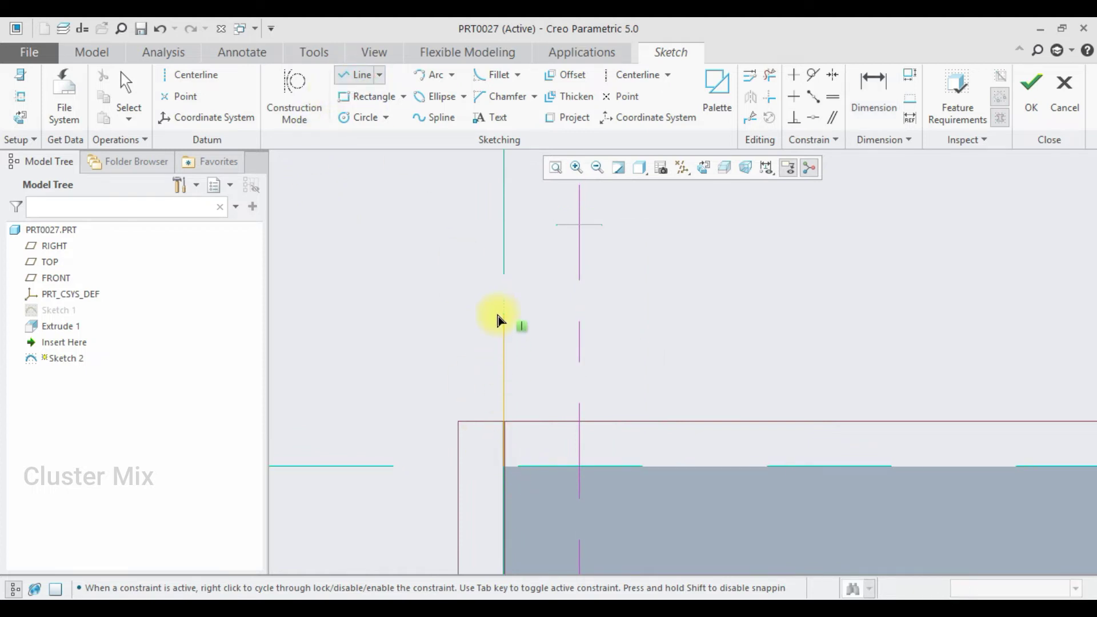
left_click(503, 314)
middle_click(550, 269)
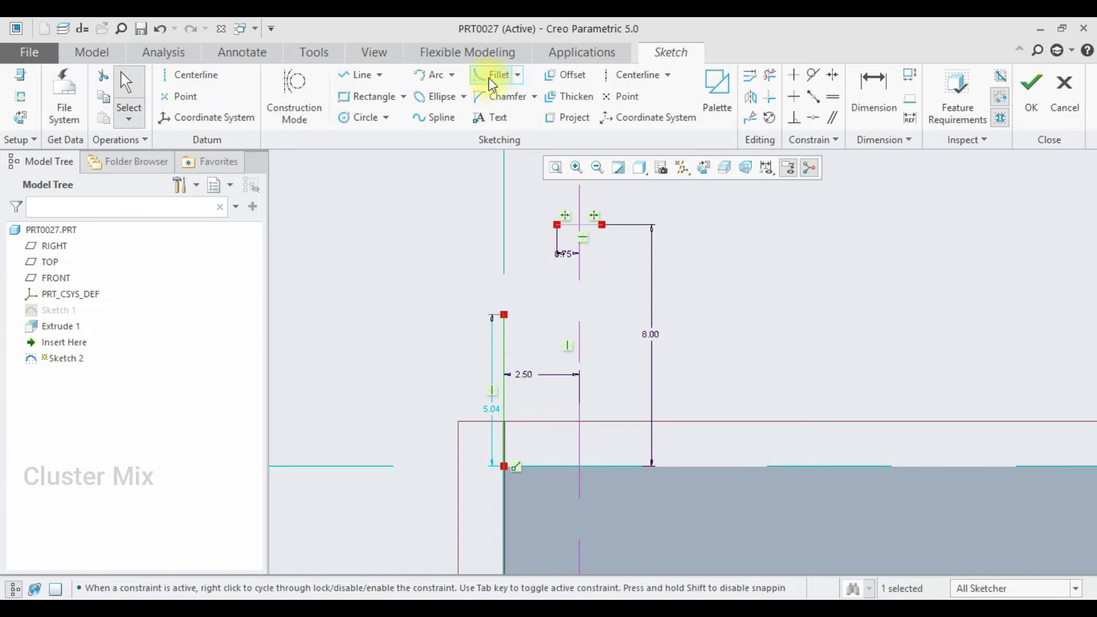
Draw a tangent arc from the vertical line's upper end to the short line's left endpoint and set its radius to 3.5.
left_click(437, 78)
left_click(504, 314)
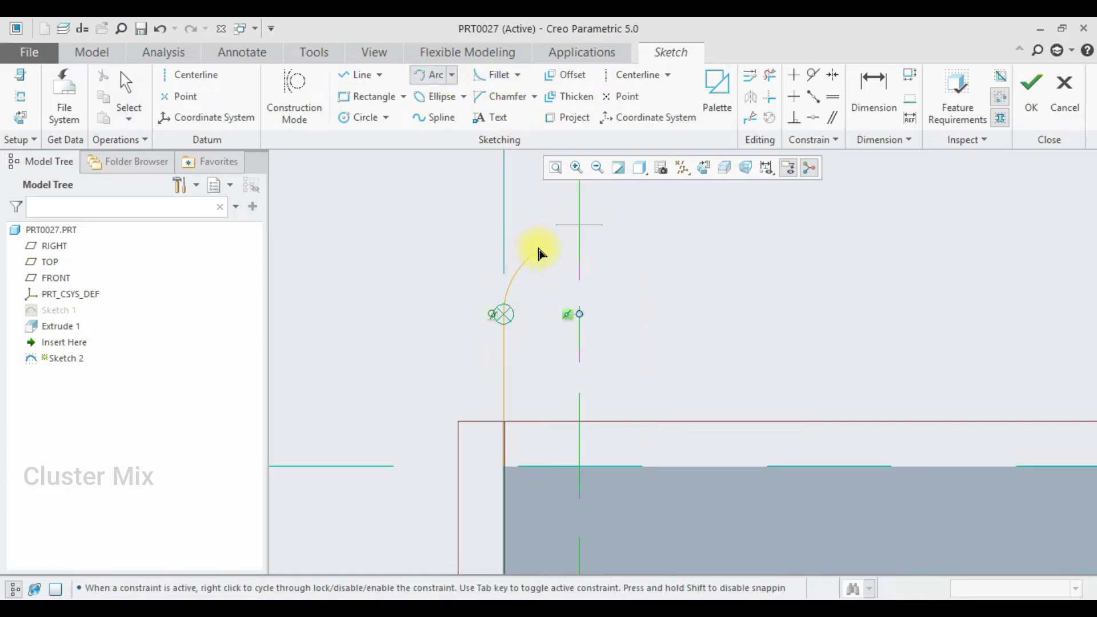
left_click(557, 226)
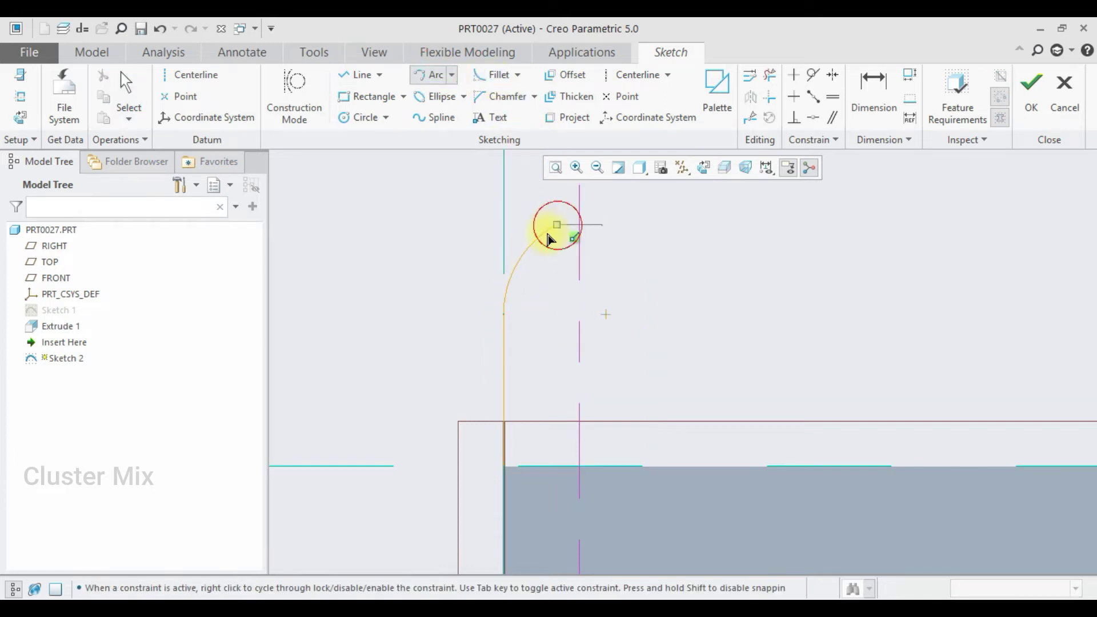
middle_click(539, 261)
double_click(495, 241)
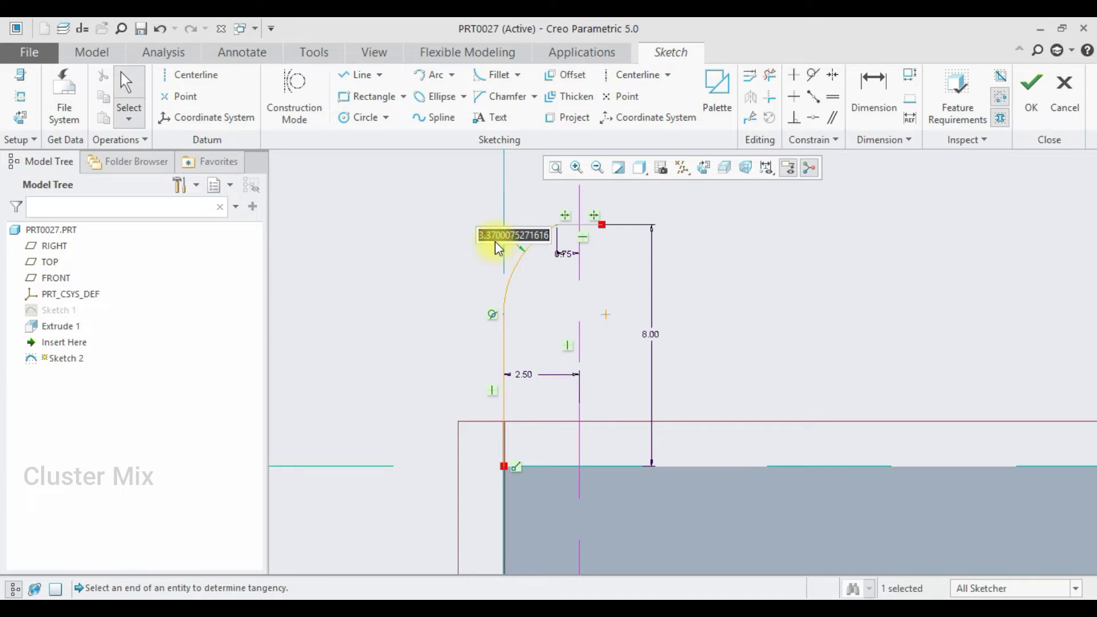
type("3.5")
key("Return")
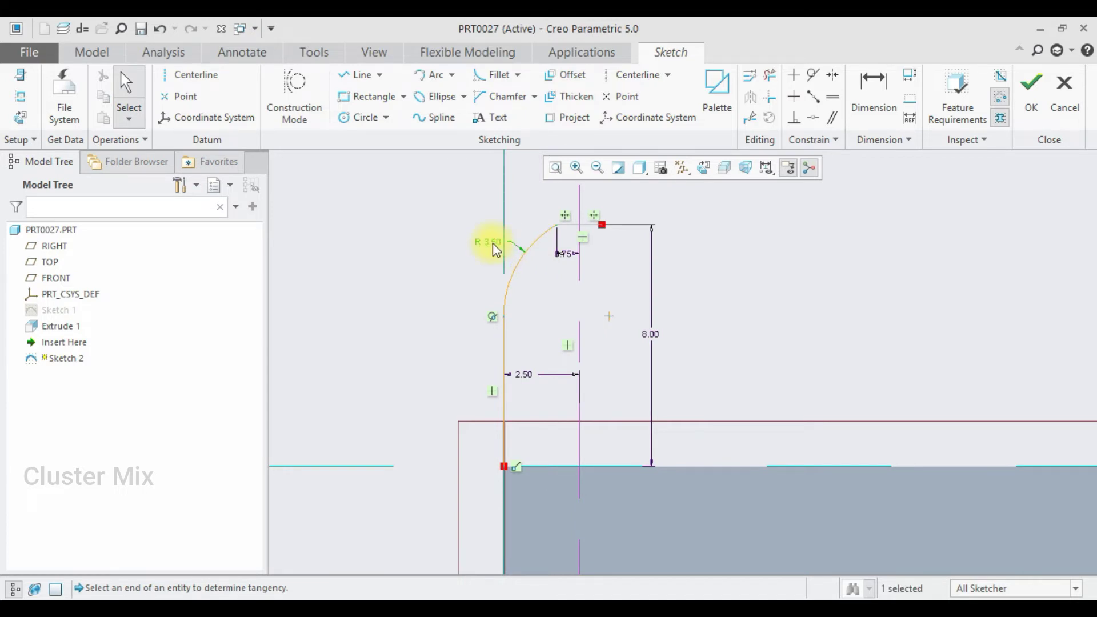
Mirror the vertical line and the arc about the vertical centerline.
left_click(505, 342)
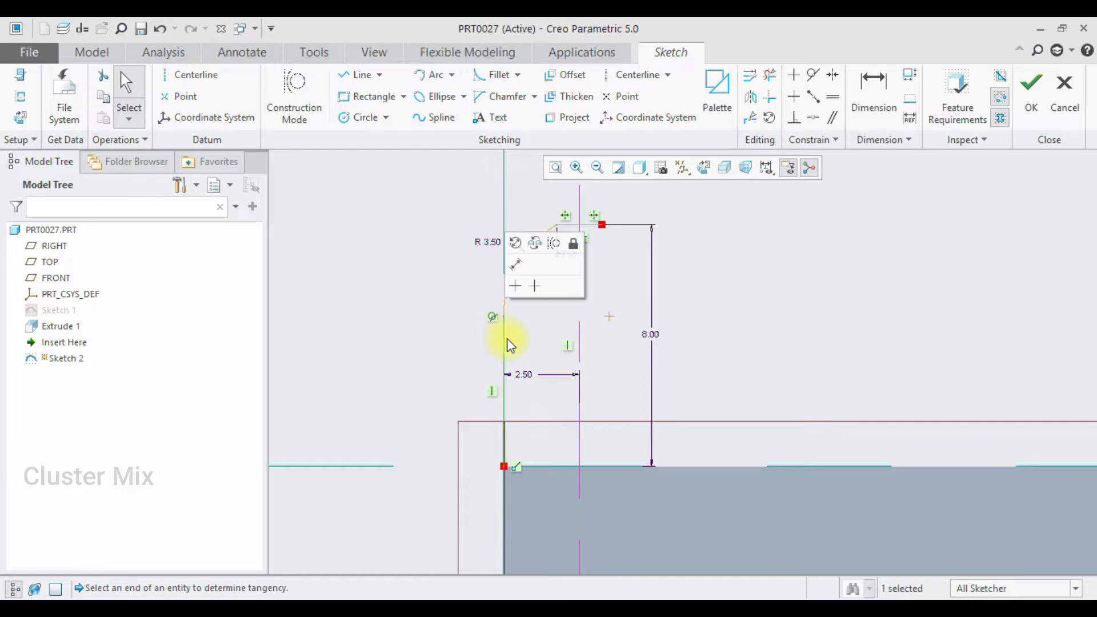
left_click(520, 257, "ctrl")
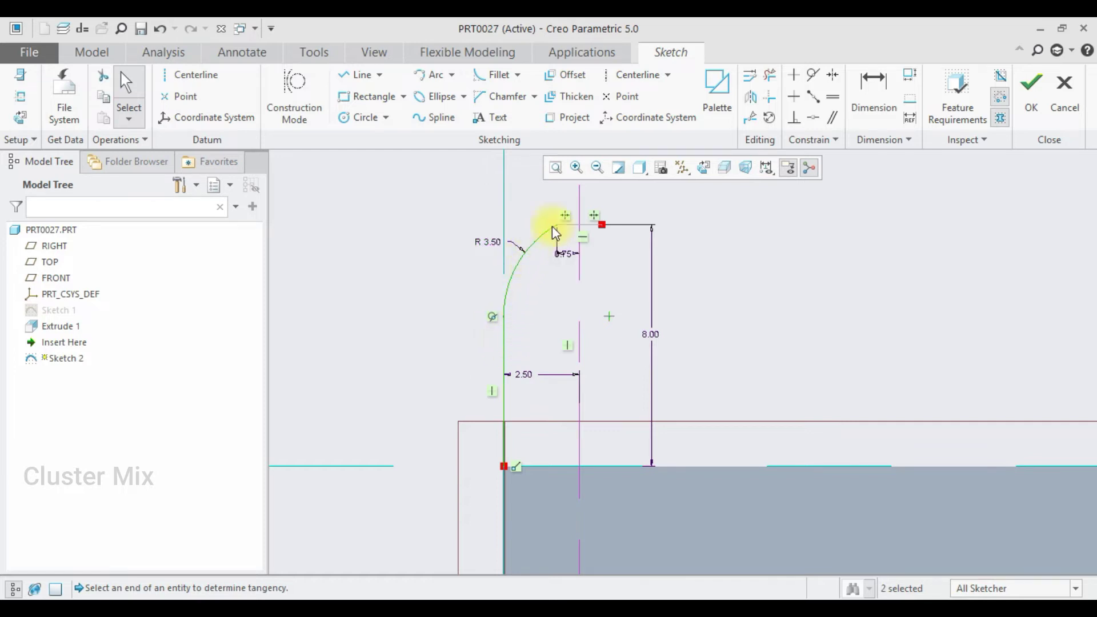
left_click(753, 97)
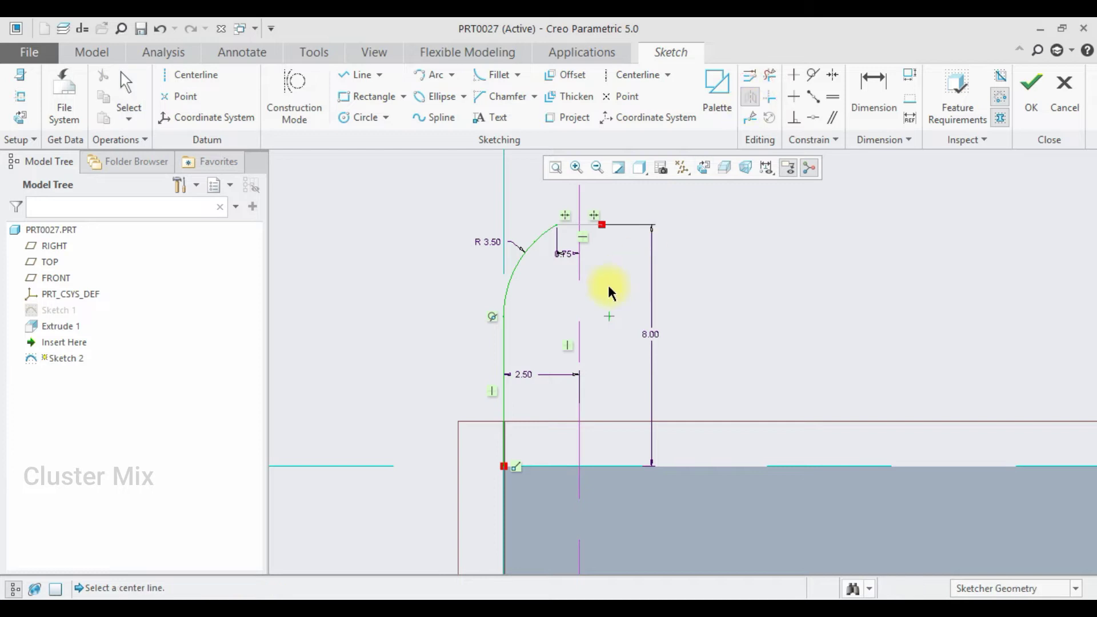
left_click(577, 321)
Close the tooth profile with a horizontal line along the bar's top edge and finish the sketch.
left_click(360, 74)
left_click(504, 465)
left_click(653, 466)
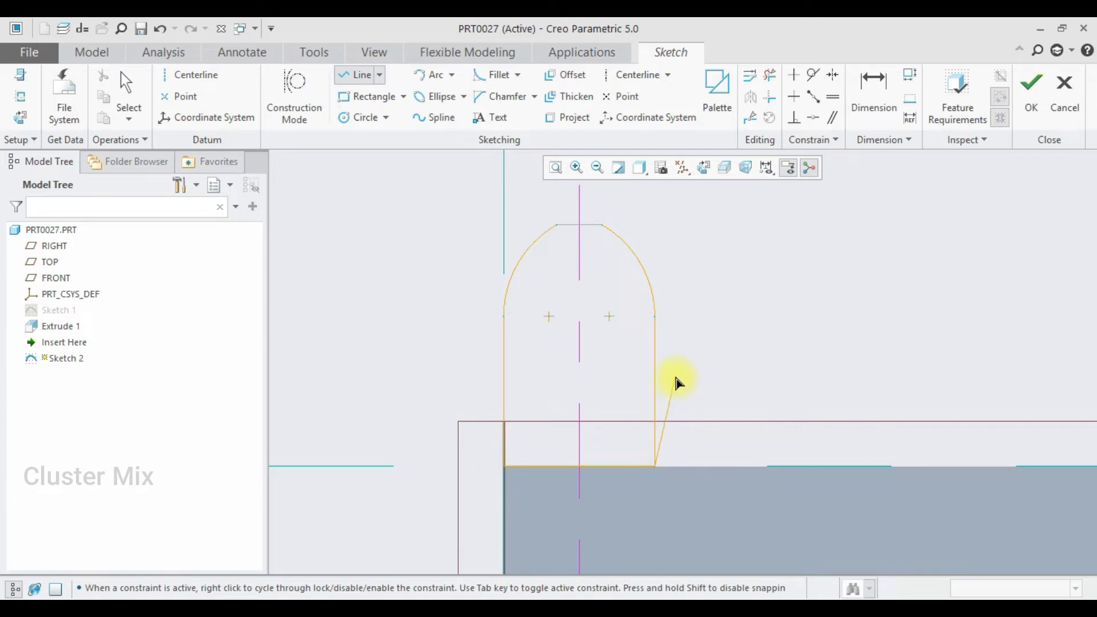
middle_click(578, 345)
scroll(578, 345, "down", 3)
scroll(575, 346, "down", 2)
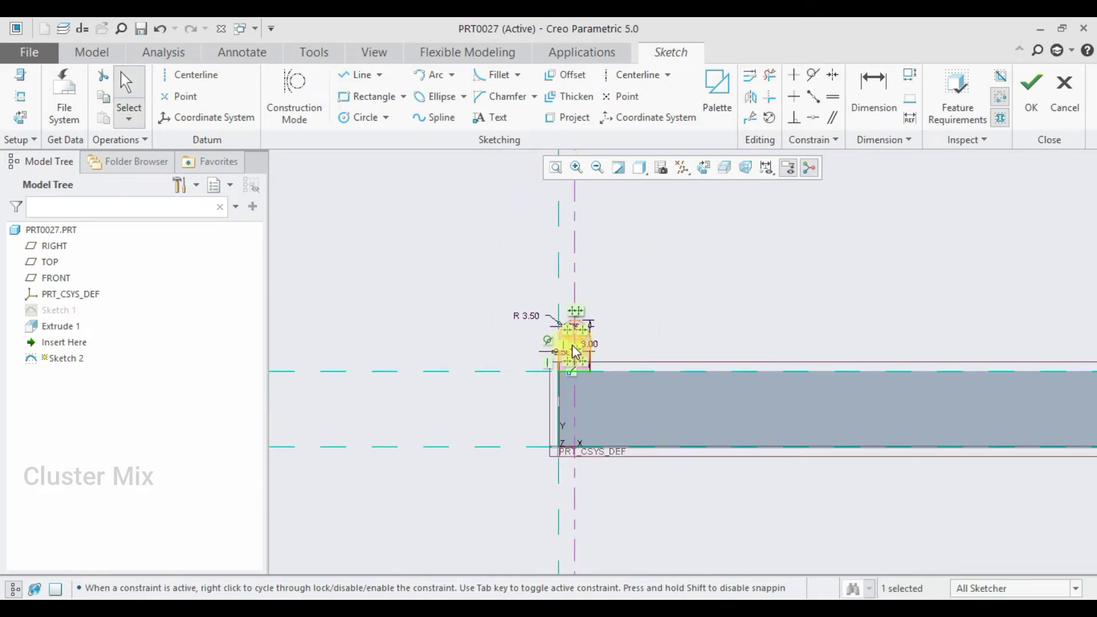
left_click(1031, 103)
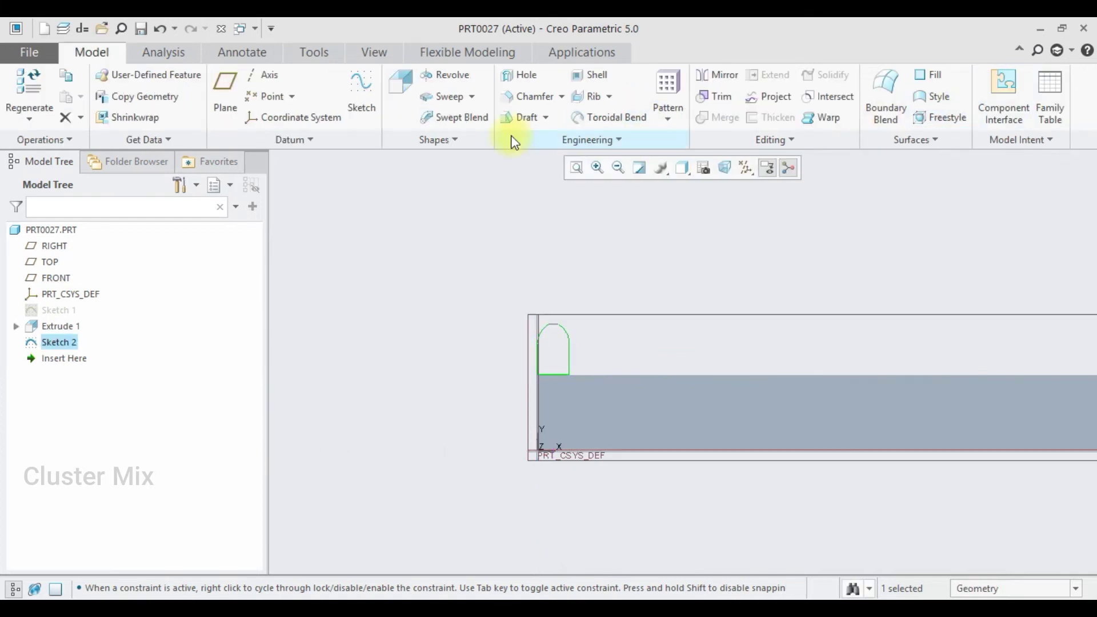
Extrude the tooth profile to a depth of 20 across the bar.
left_click(401, 91)
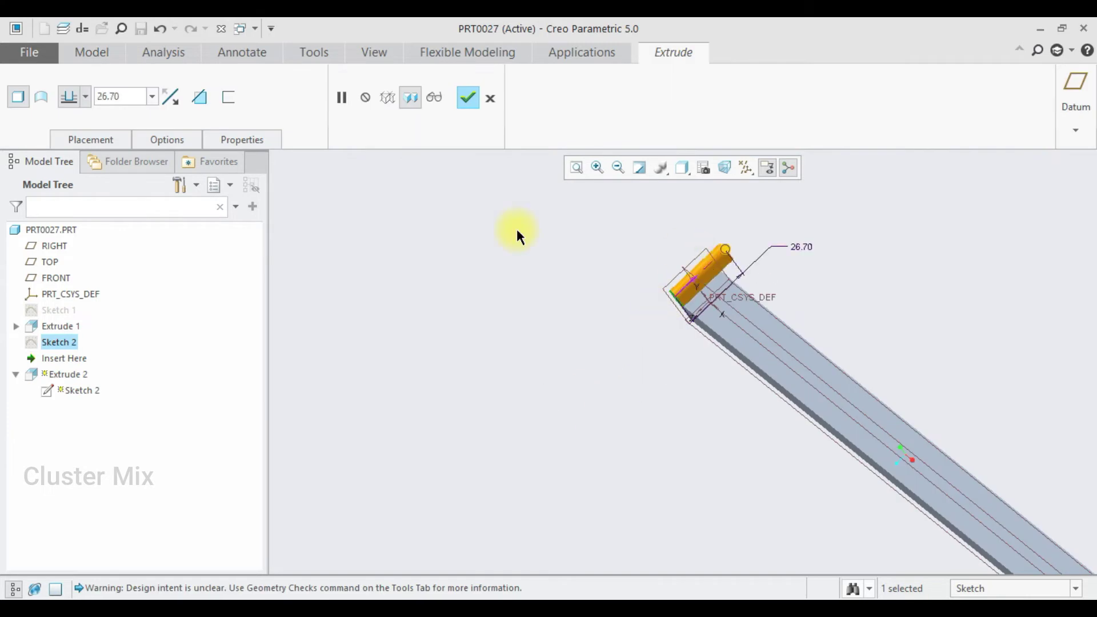
double_click(122, 98)
type("20")
key("Return")
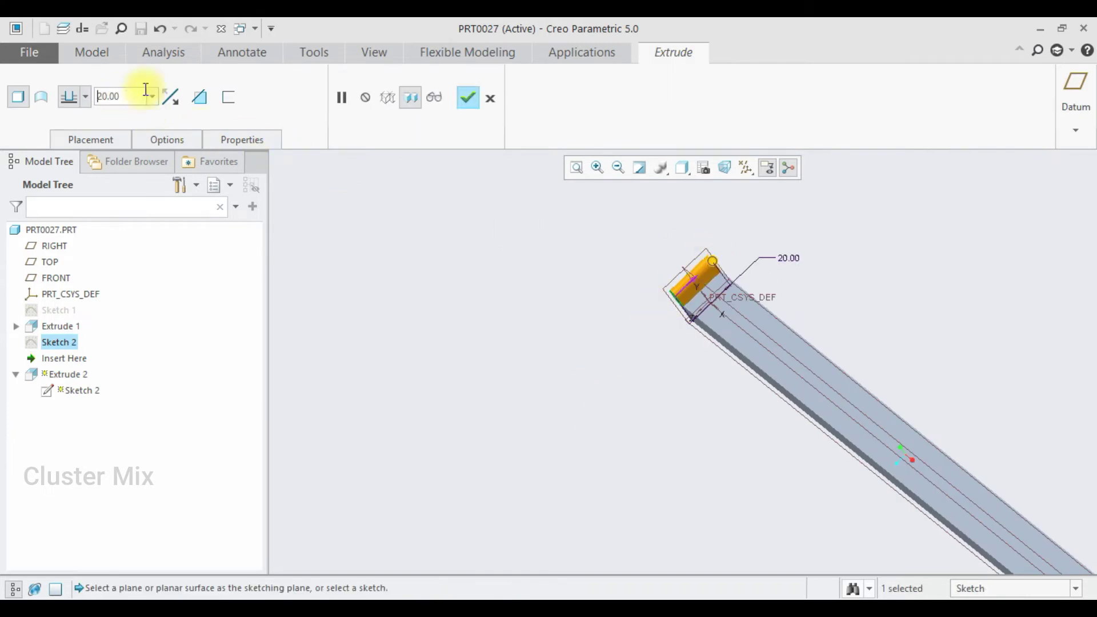
left_click(467, 95)
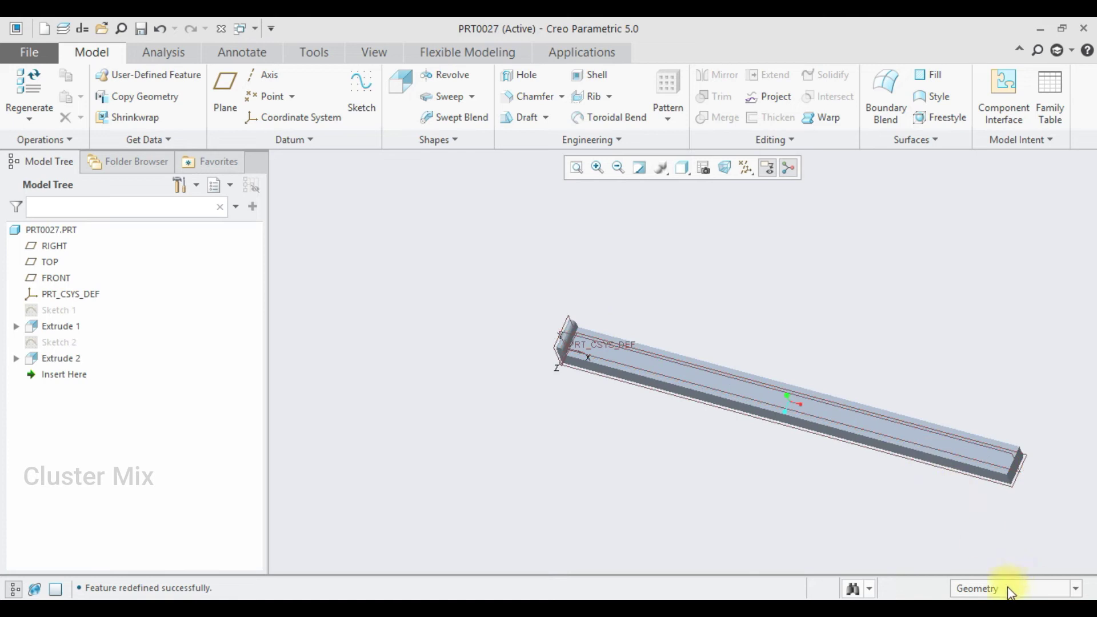
Start a Direction pattern of the tooth extrusion, referencing the bar's long edge and flipping the direction to run along the bar.
left_click(59, 359)
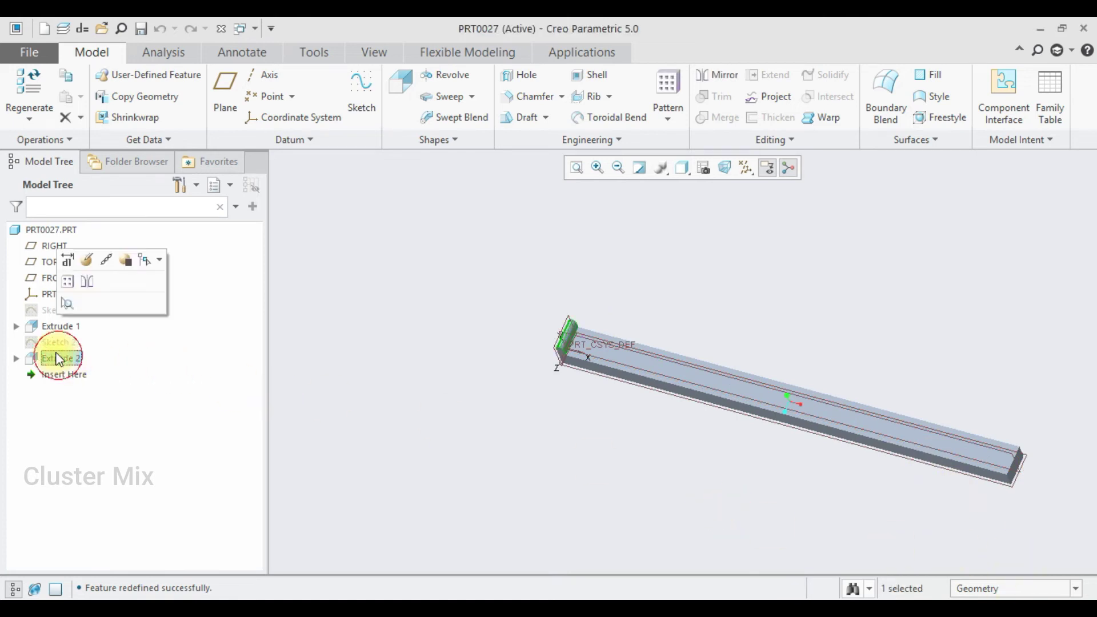
left_click(69, 287)
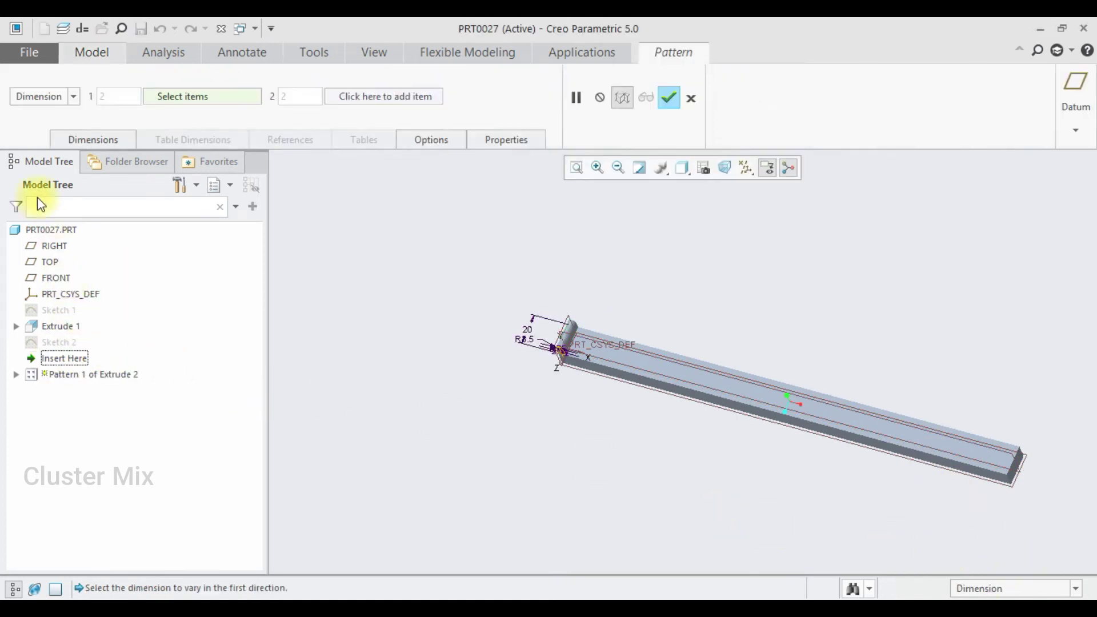
left_click(40, 95)
left_click(30, 128)
scroll(421, 314, "up", 4)
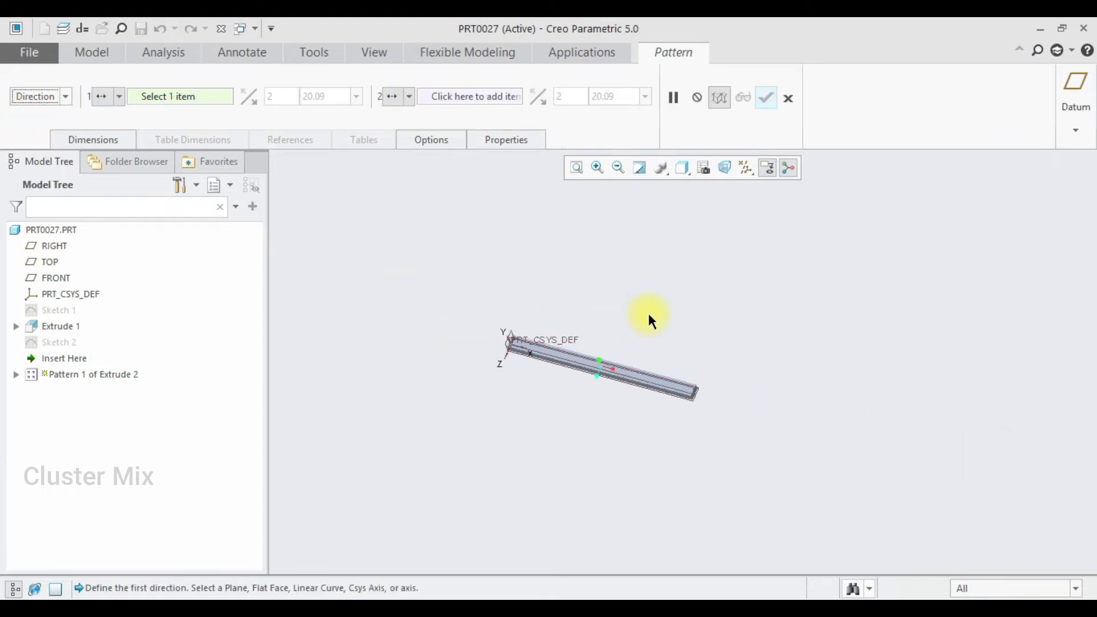
scroll(649, 318, "down", 3)
middle_click_drag(428, 416, 440, 407)
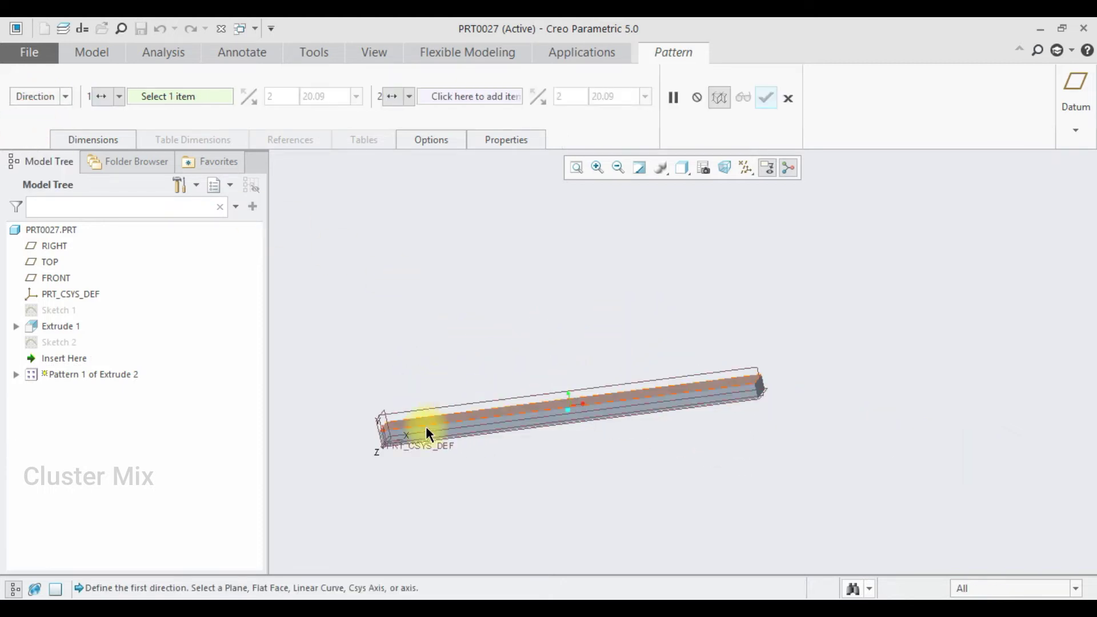
scroll(399, 441, "down", 6)
scroll(394, 406, "up", 5)
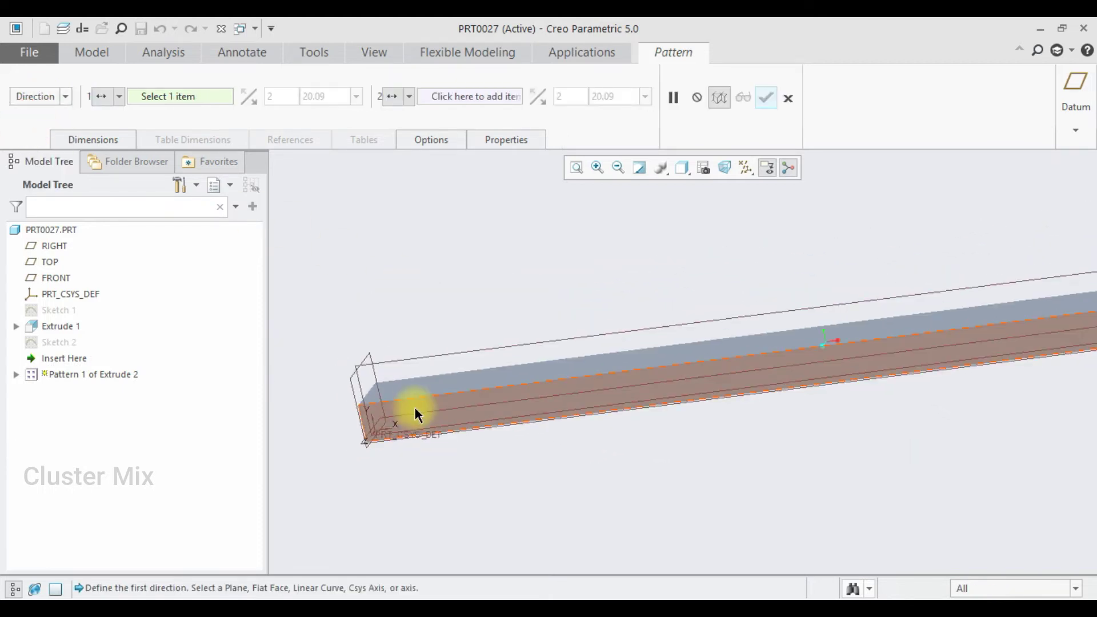
left_click(442, 399)
scroll(441, 394, "up", 4)
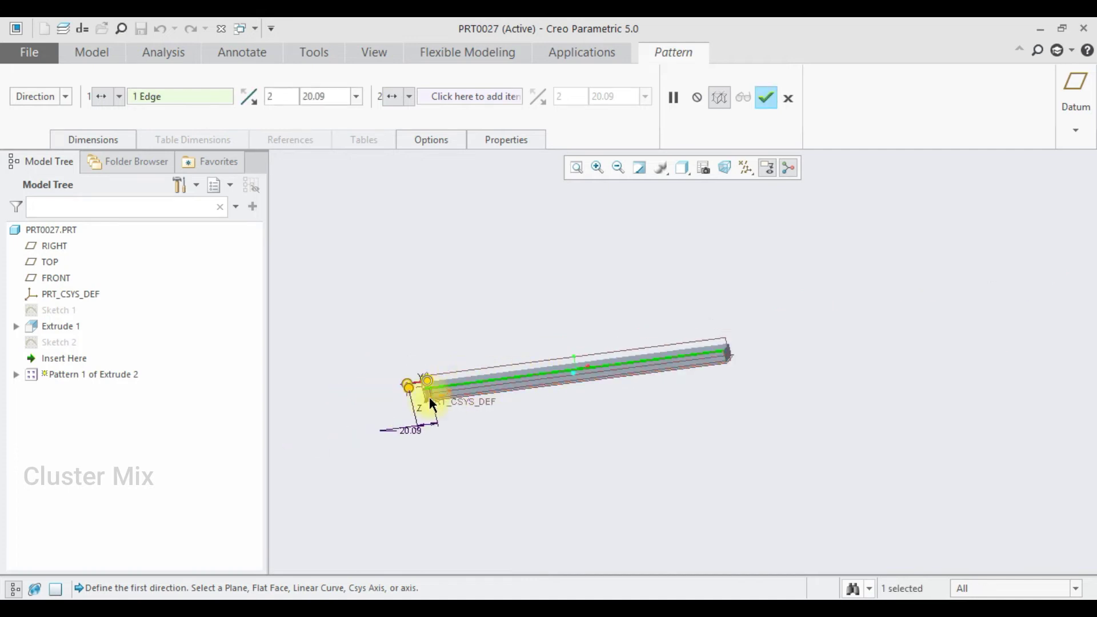
scroll(394, 385, "down", 4)
left_click(255, 103)
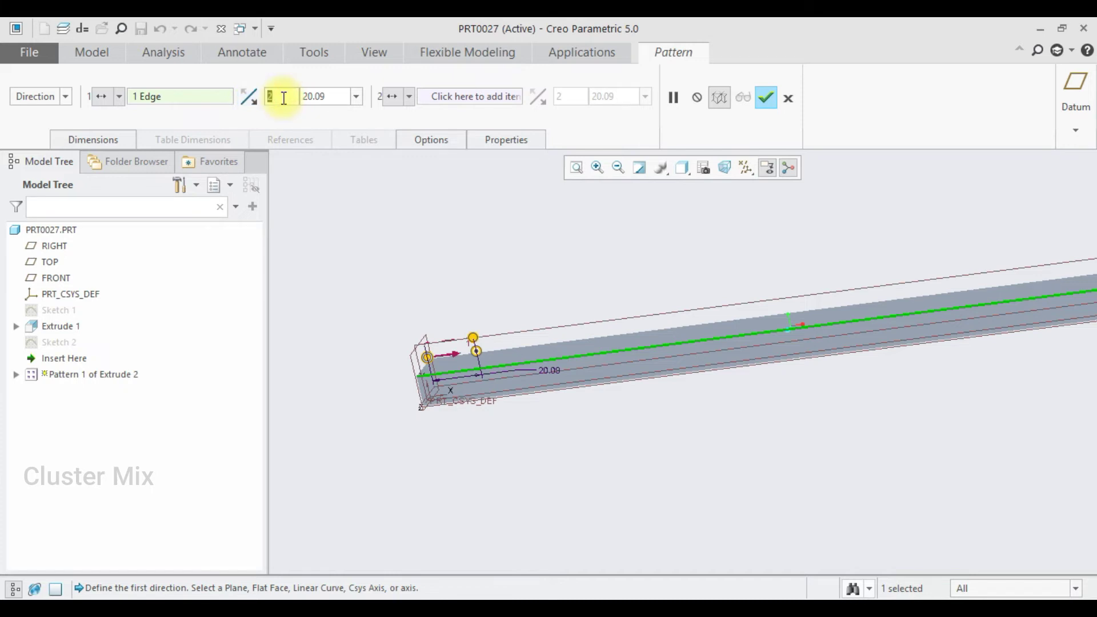
Set the tooth pattern to 23 members with a spacing of 13 and complete it.
type("23")
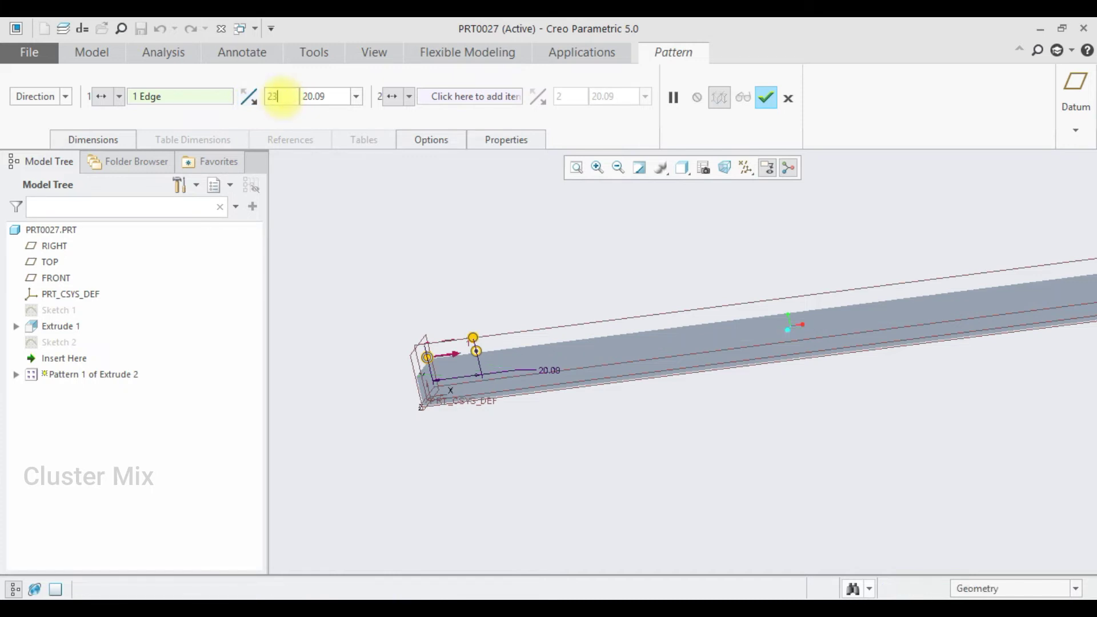
left_click(322, 95)
type("1")
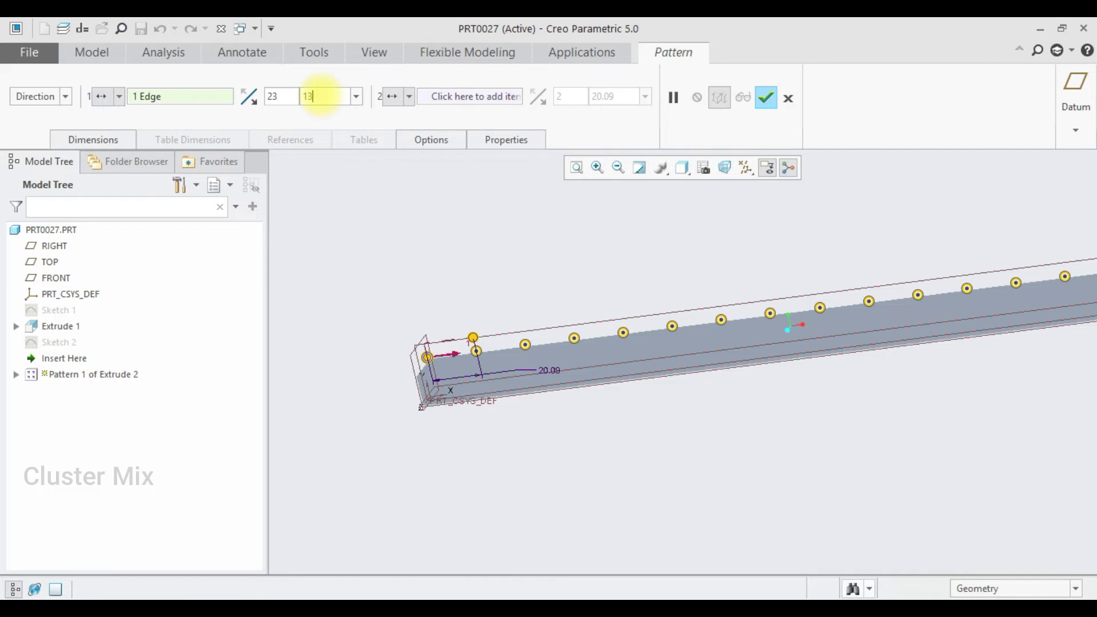
type("3")
key("Return")
left_click(767, 98)
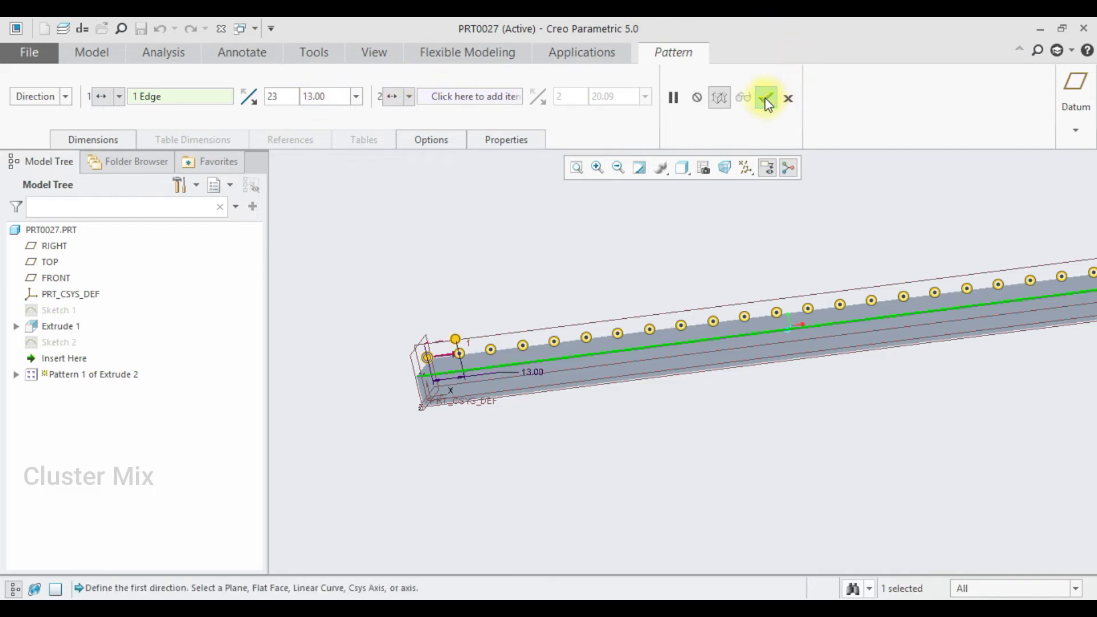
left_click(627, 216)
Create a datum axis along the rack through the intersection of the FRONT and TOP planes.
scroll(661, 350, "up", 3)
scroll(741, 261, "down", 6)
scroll(937, 251, "up", 1)
scroll(936, 251, "up", 3)
middle_click_drag(828, 311, 868, 284)
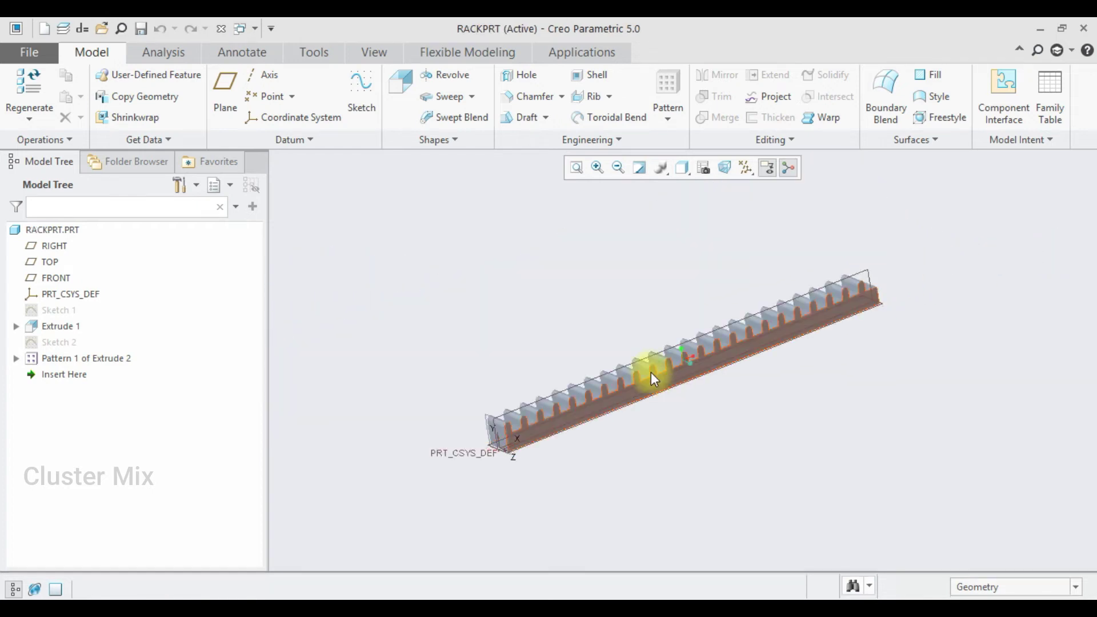
scroll(514, 320, "up", 2)
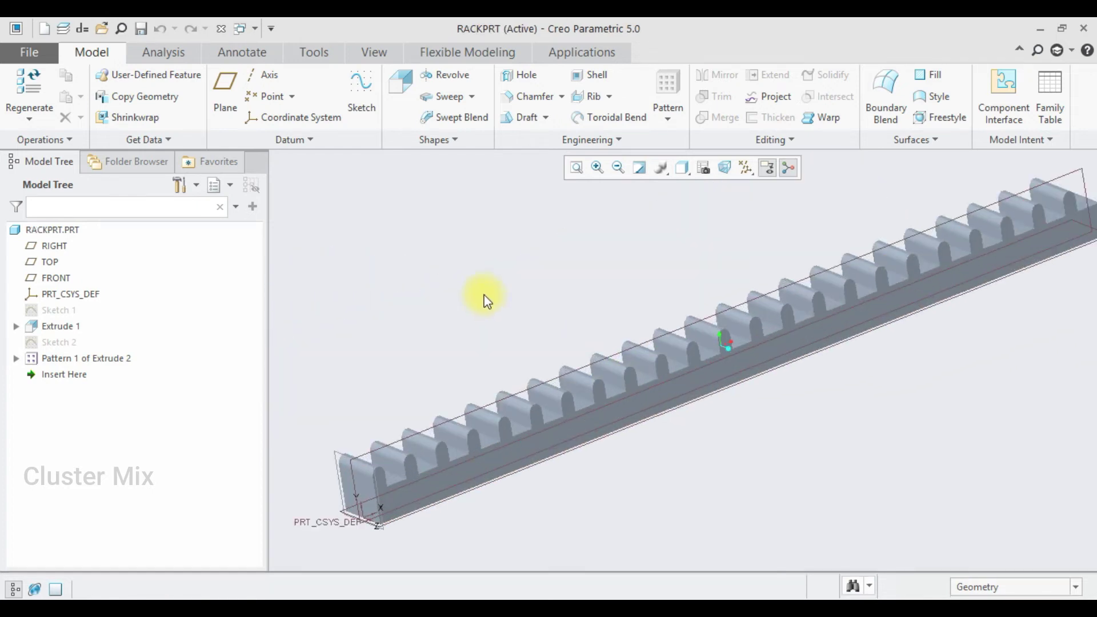
left_click(258, 74)
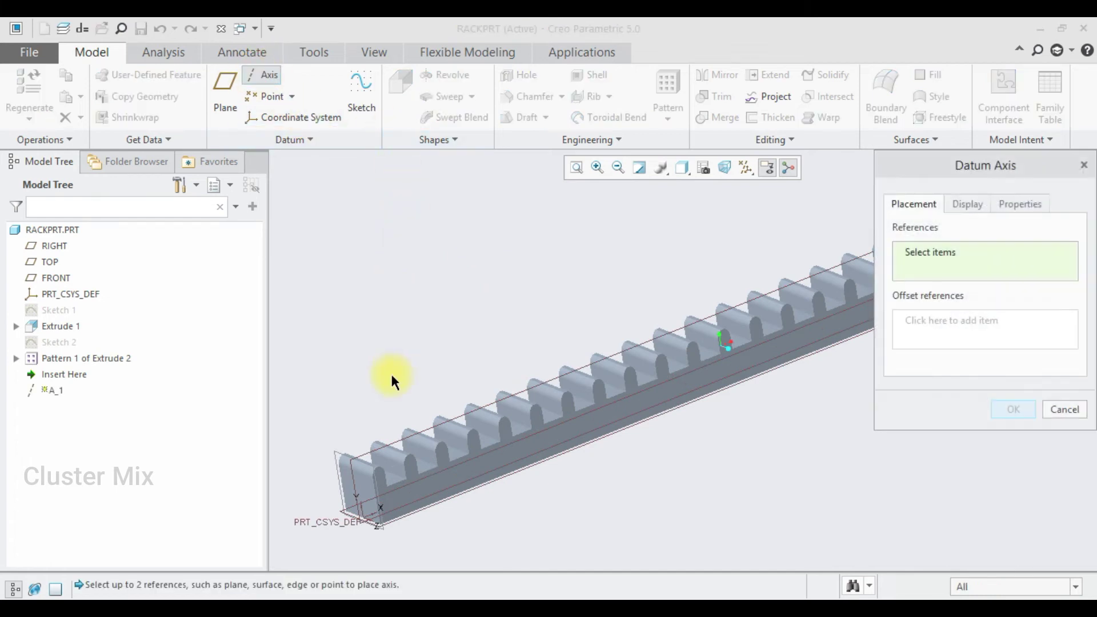
left_click(376, 447)
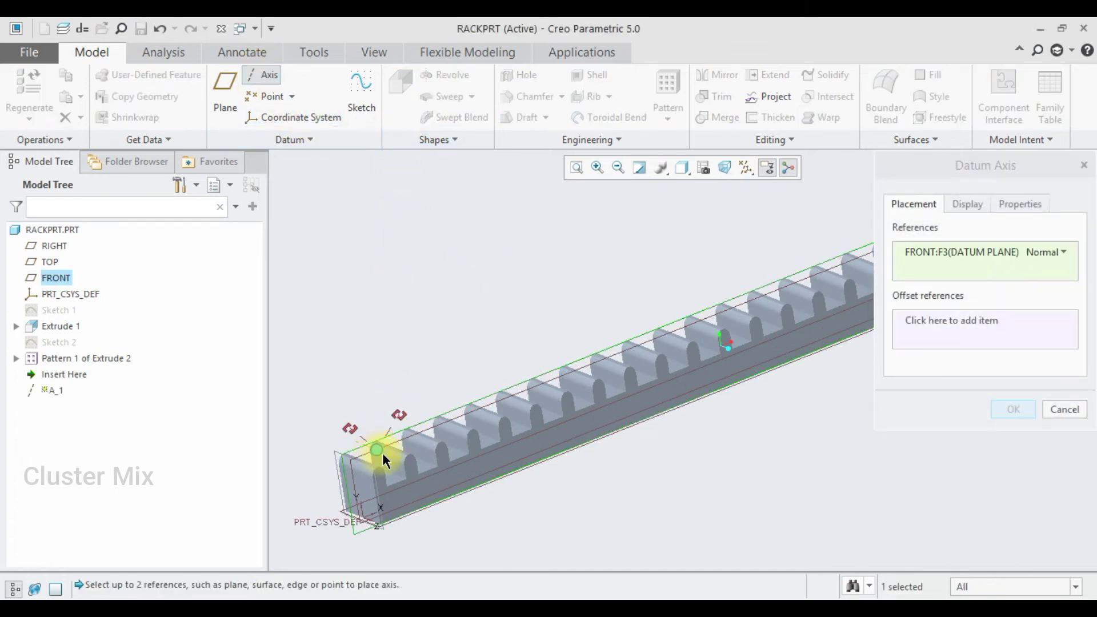
left_click(430, 506, "ctrl")
scroll(551, 468, "up", 2)
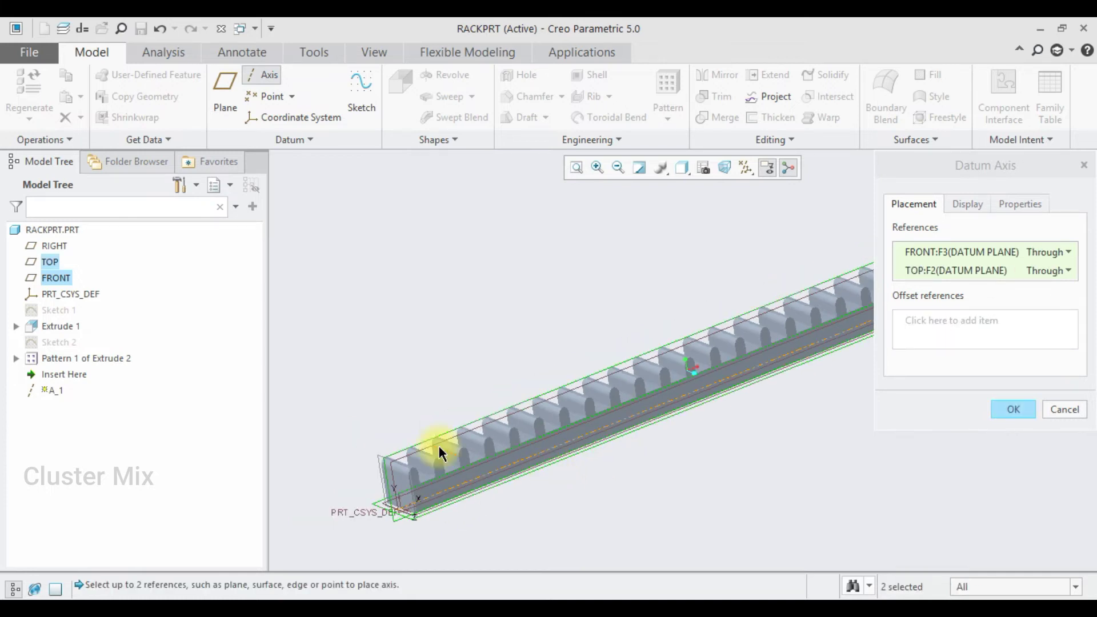
left_click(1004, 409)
left_click(701, 473)
middle_click_drag(589, 481, 522, 465, "shift")
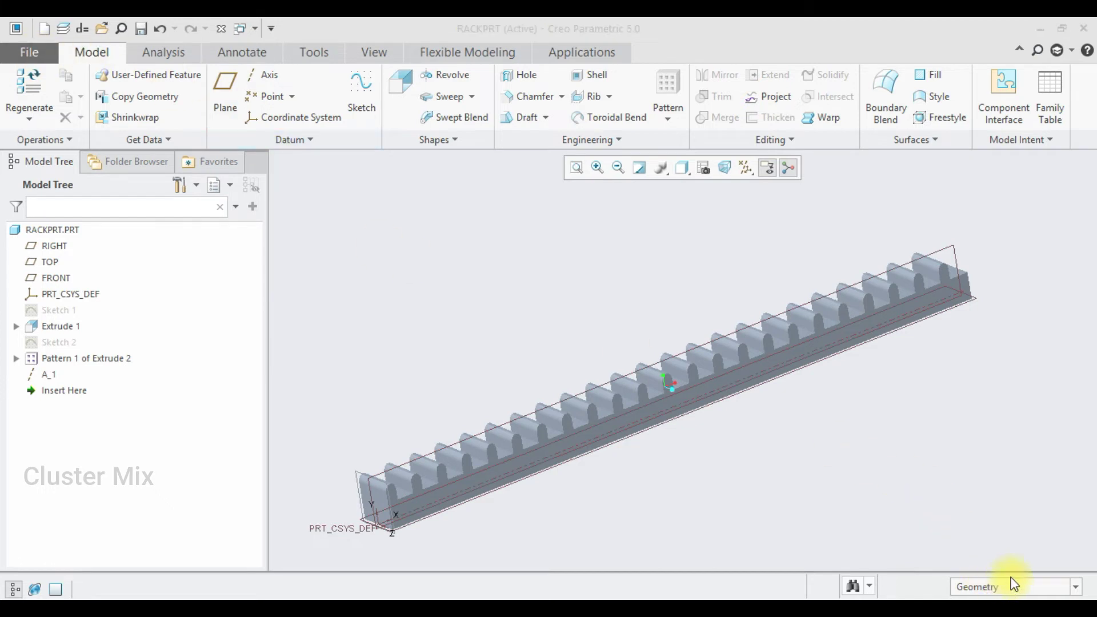
Save a copy of the rack part as rackkprt in the rack and pinion folder and close the part.
left_click(16, 52)
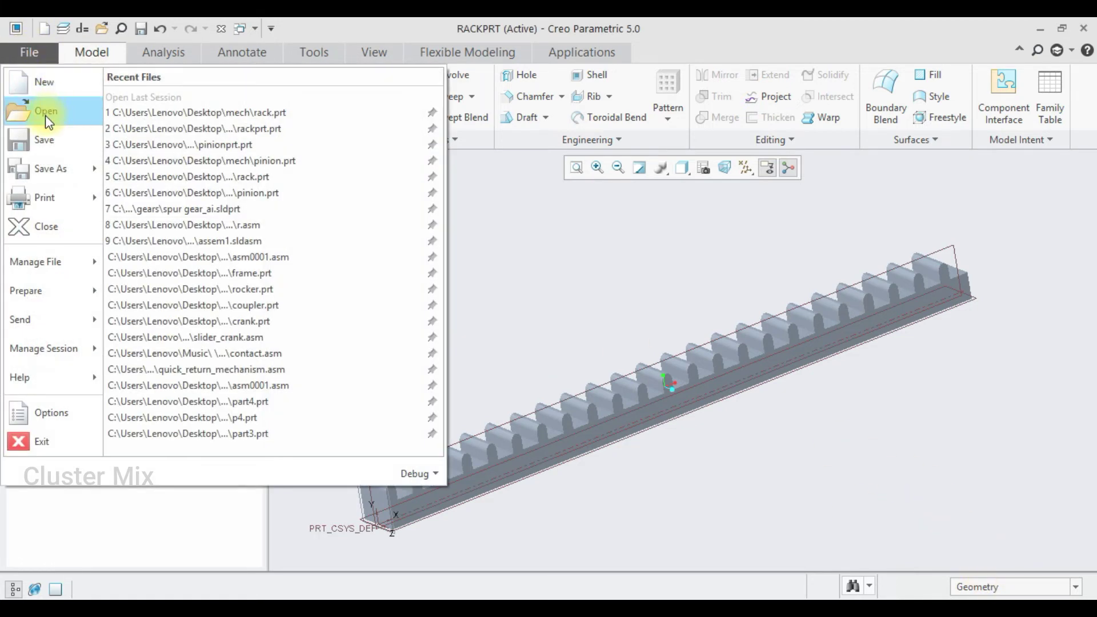
left_click(62, 168)
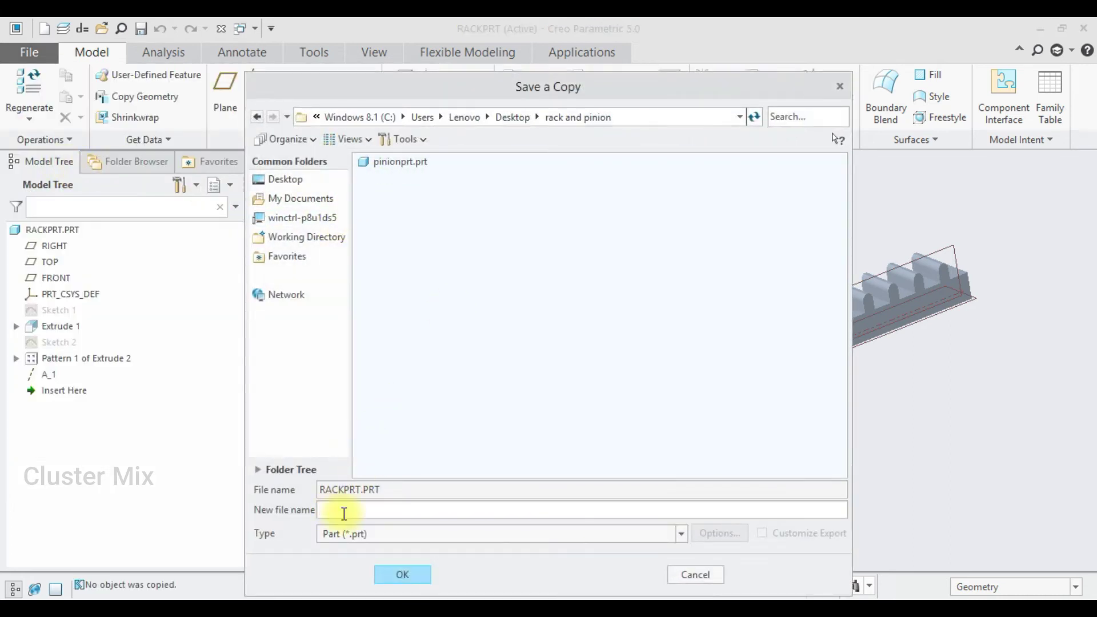
left_click(322, 511)
type("rackkprt")
key("Return")
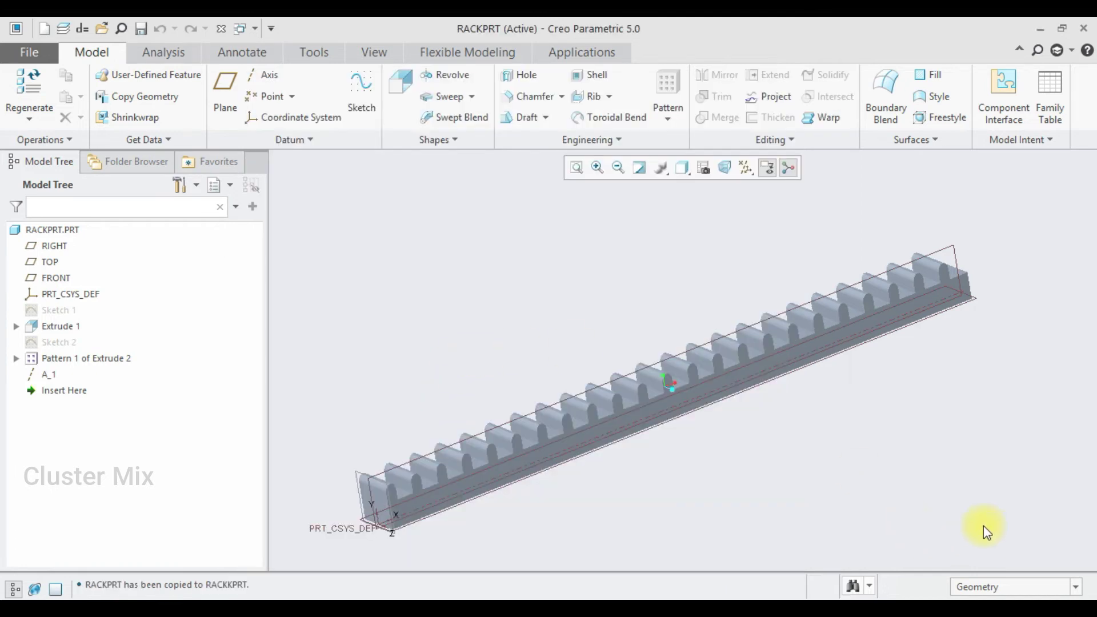
left_click(220, 28)
Create a new design assembly, turning off the default template and using the mmns_asm_design template.
left_click(14, 93)
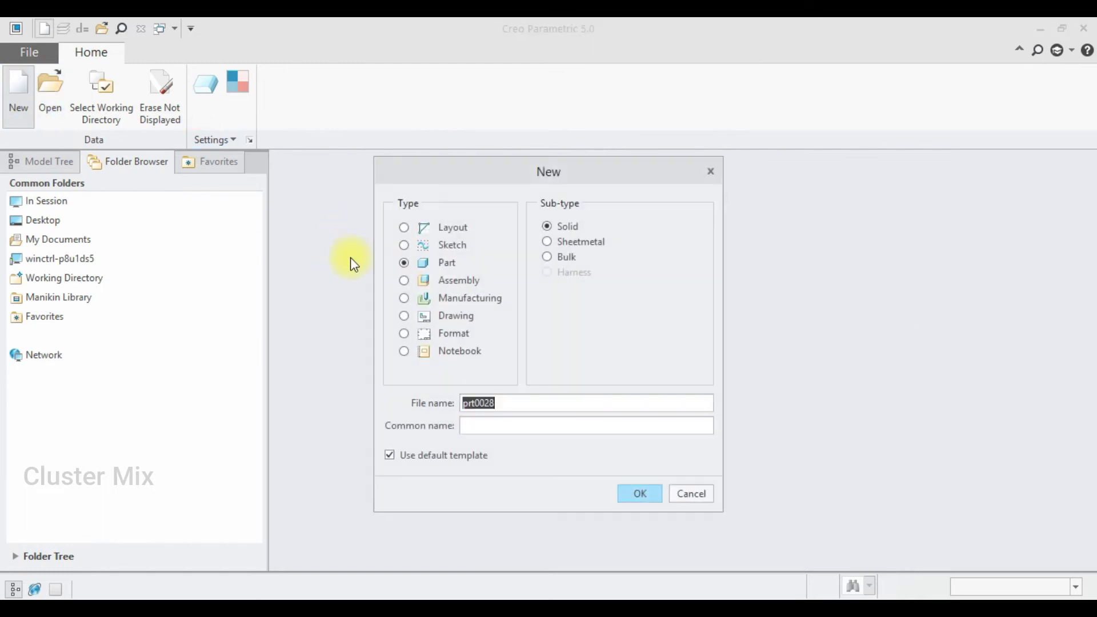
left_click(425, 282)
left_click(425, 455)
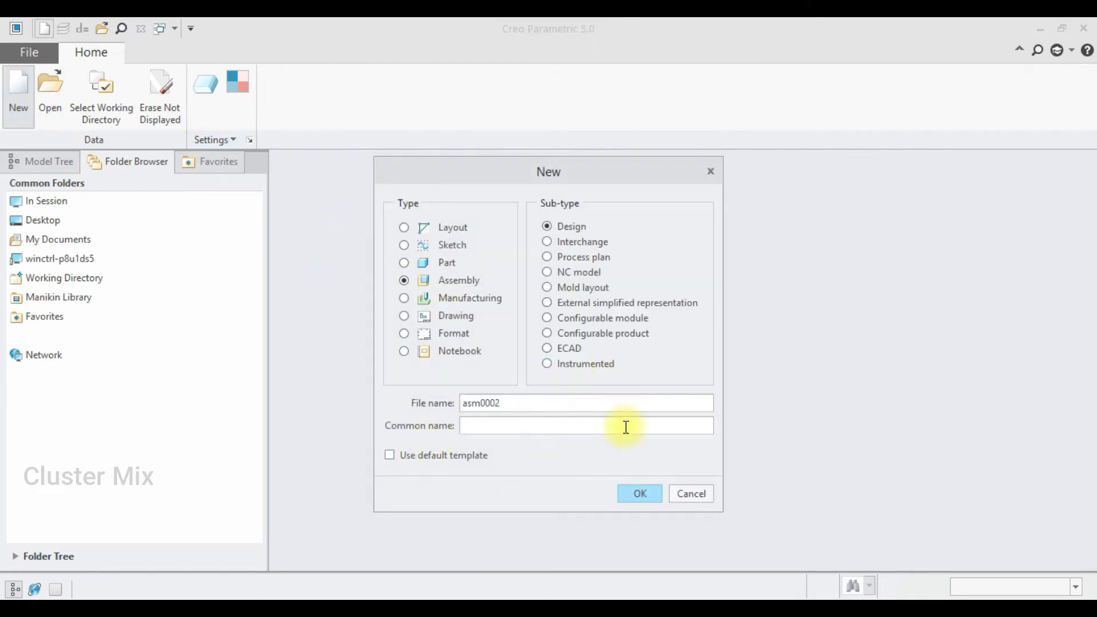
left_click(639, 494)
scroll(629, 249, "down", 1)
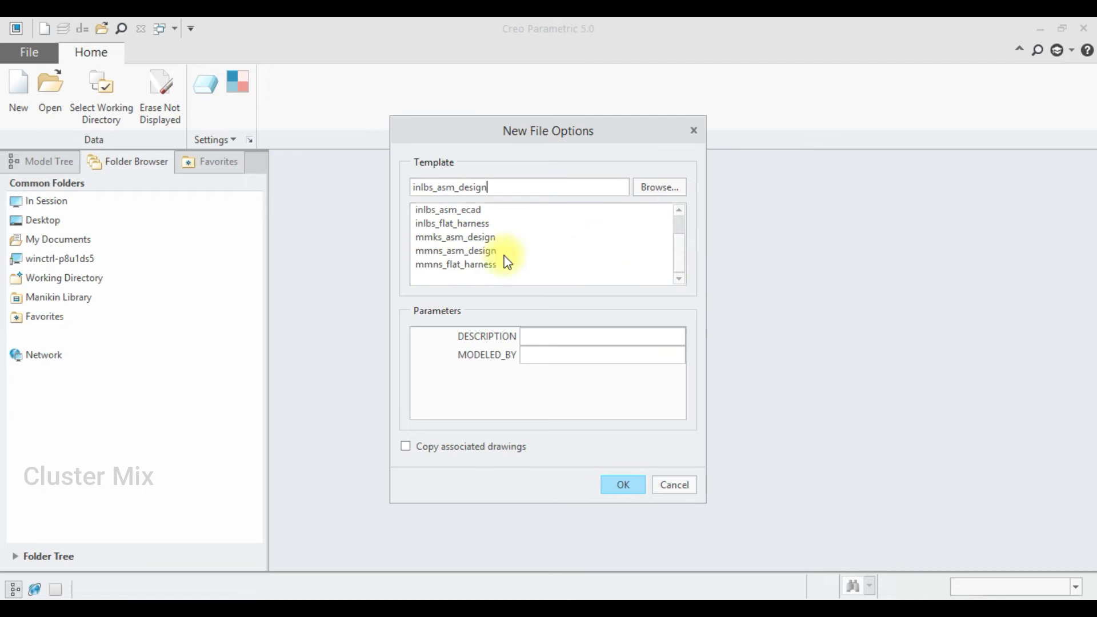
double_click(438, 252)
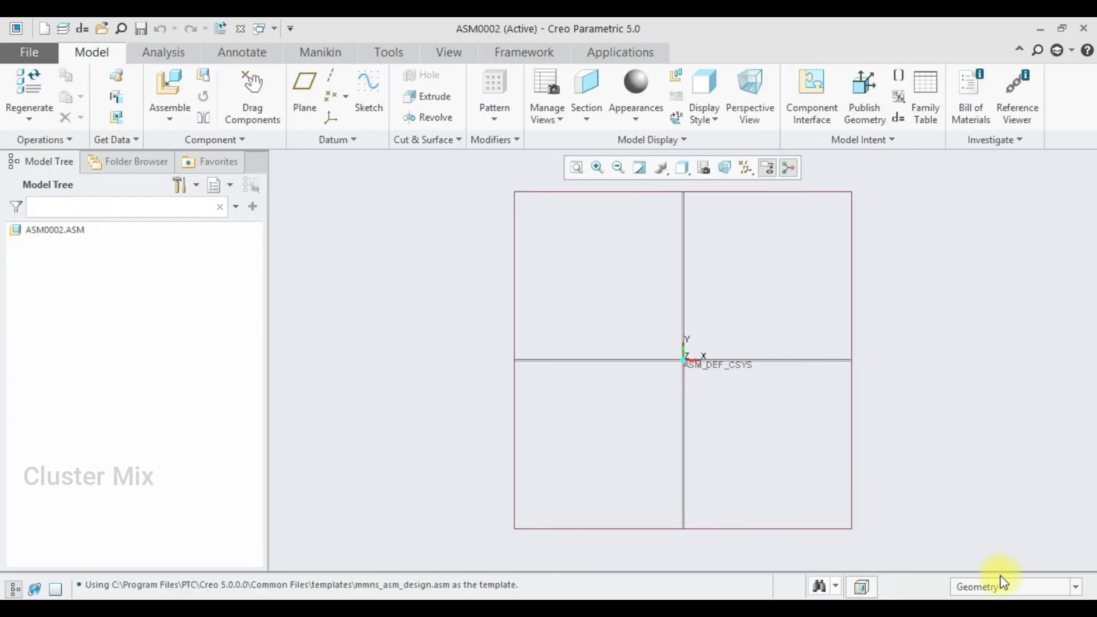
Create a datum axis in the assembly through the ASM_FRONT and ASM_TOP planes.
middle_click_drag(982, 438, 742, 211)
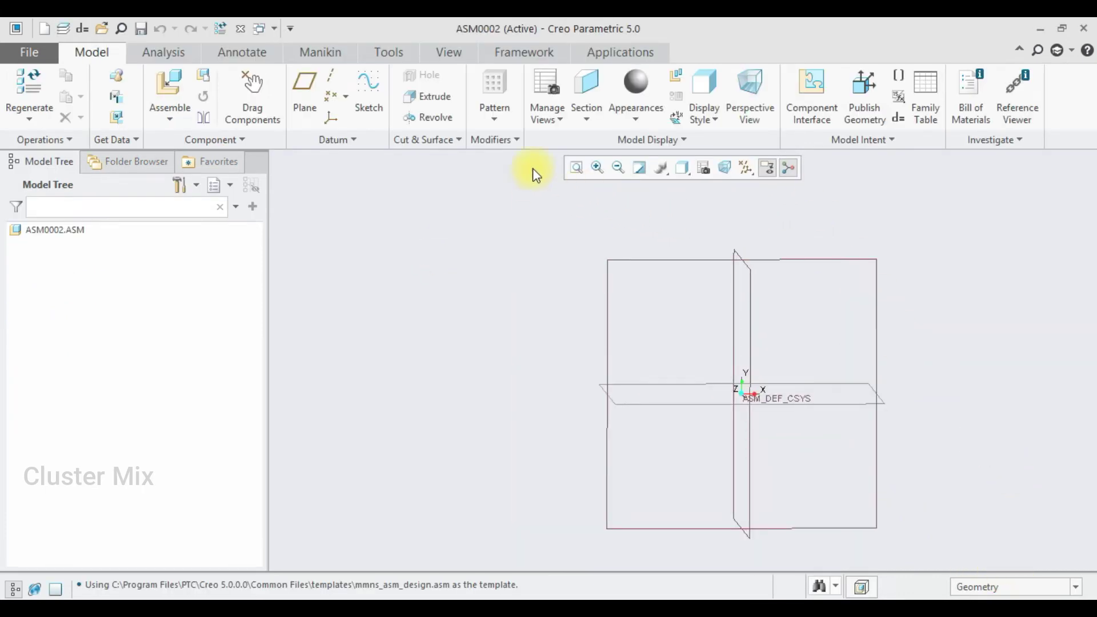
left_click(331, 74)
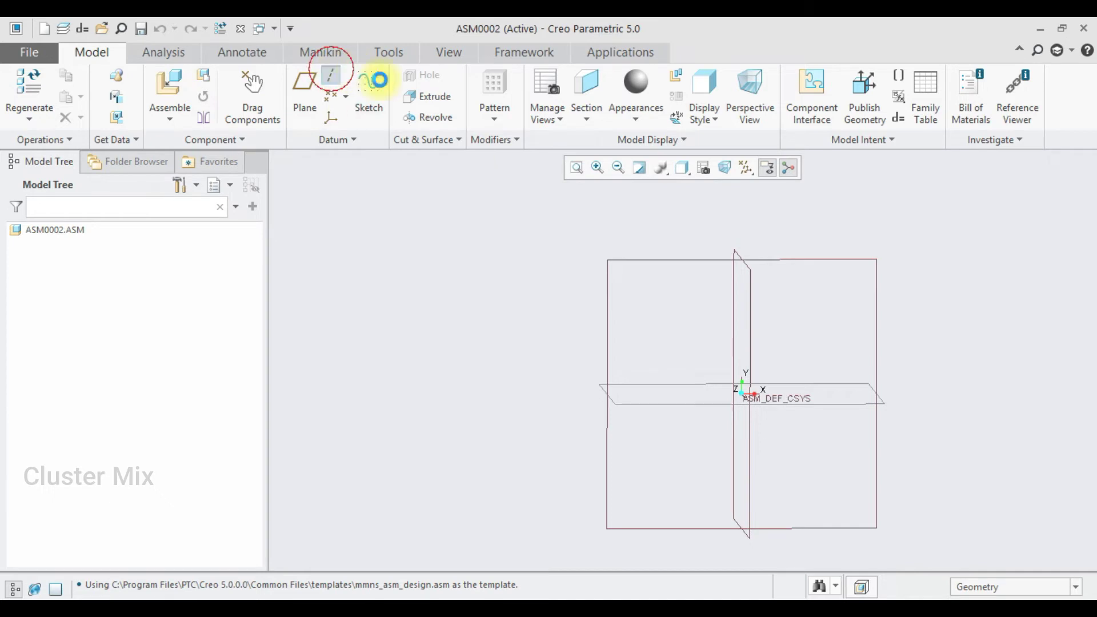
left_click(683, 256)
scroll(524, 277, "down", 3)
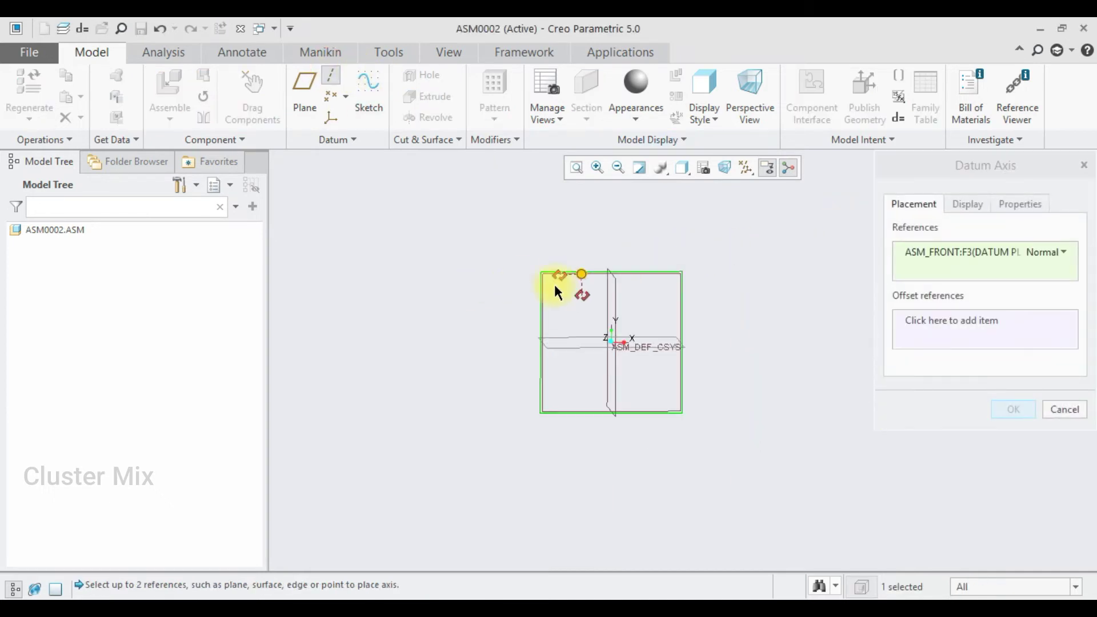
scroll(566, 320, "up", 4)
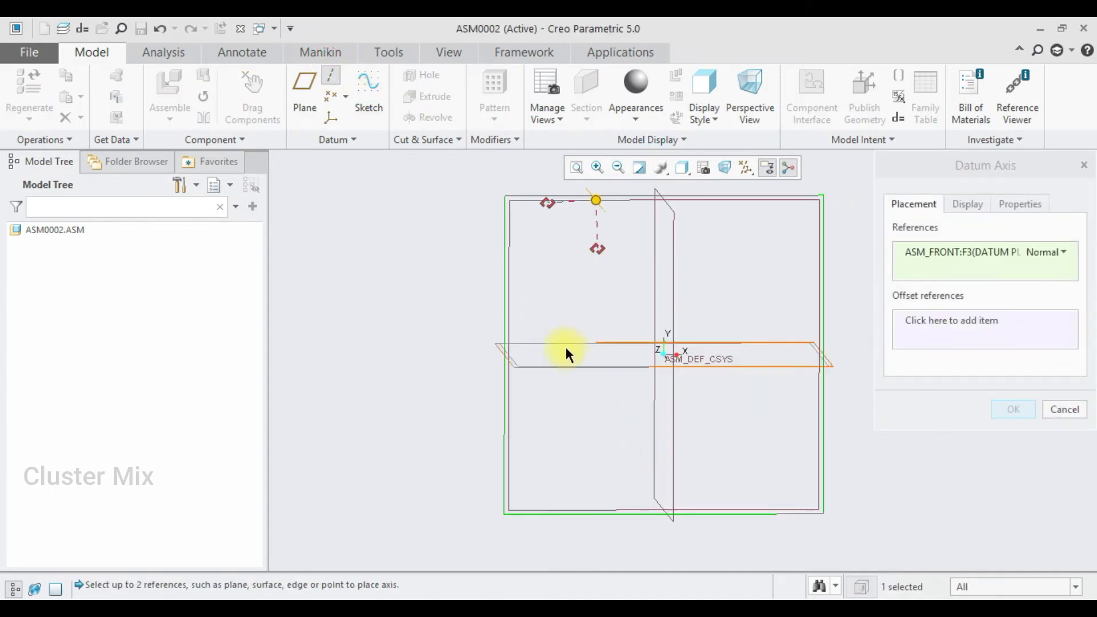
left_click(558, 366, "ctrl")
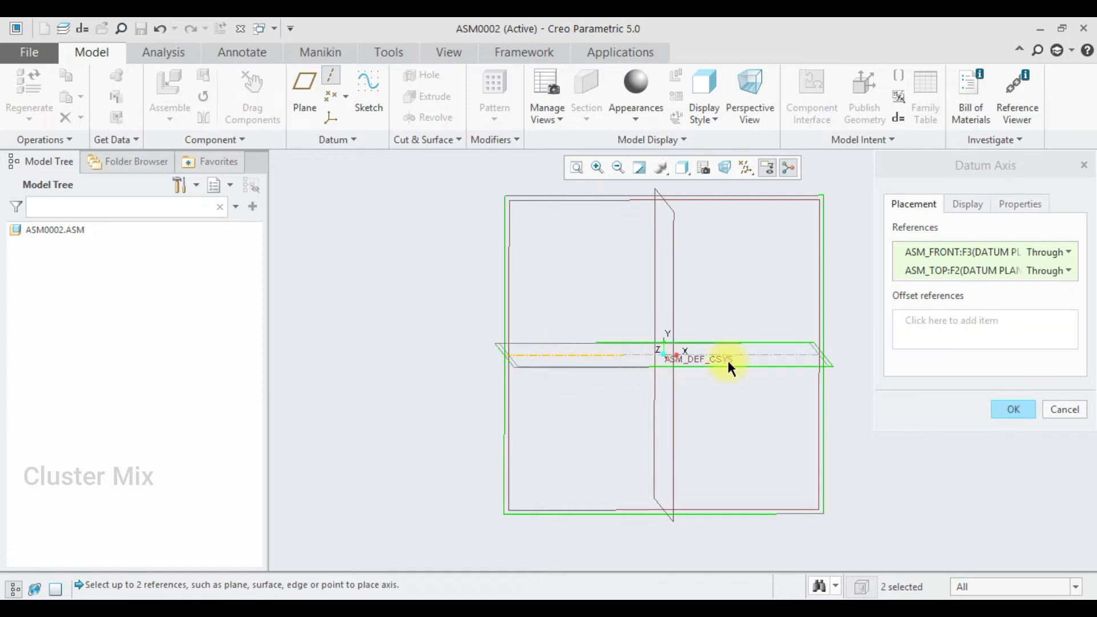
left_click(1013, 409)
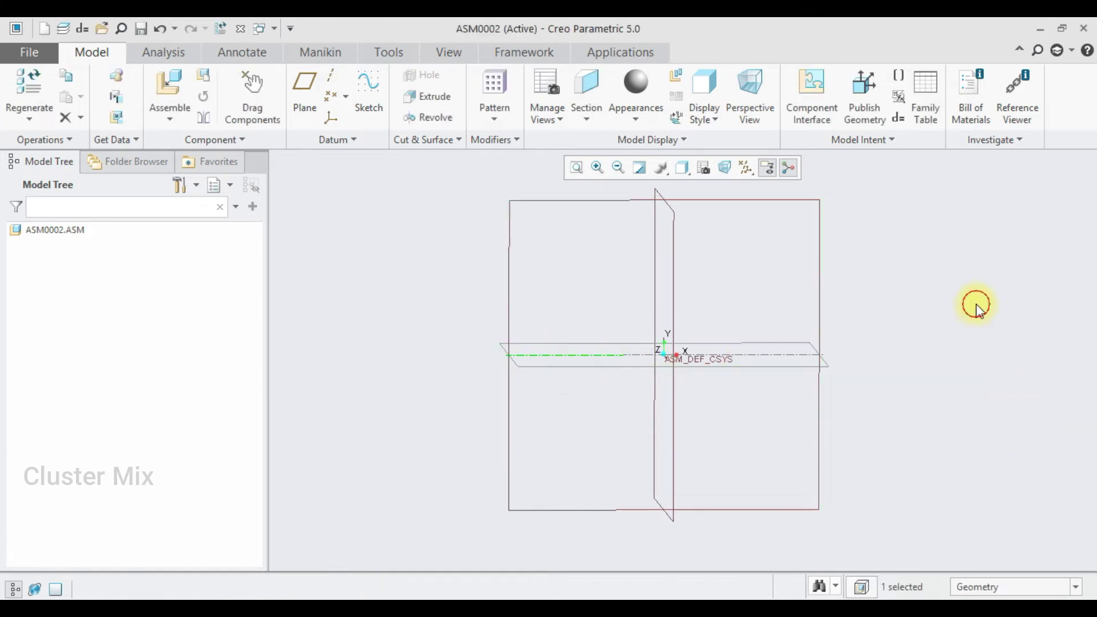
Insert rackkprt.prt into the assembly and move it off the assembly coordinate system.
scroll(965, 305, "down", 2)
scroll(919, 307, "up", 1)
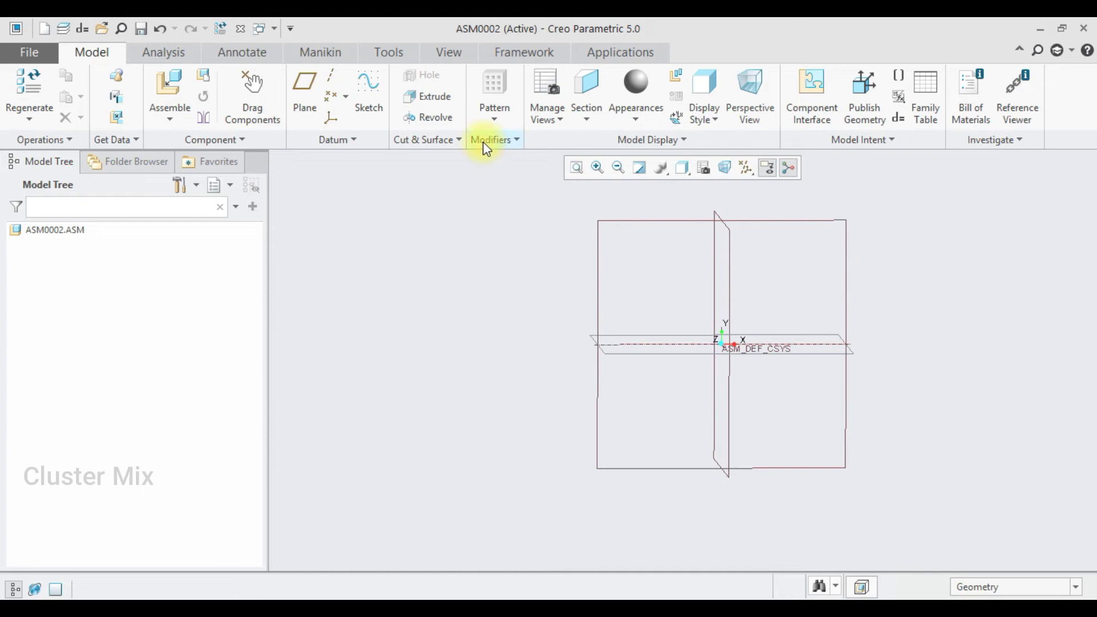
left_click(168, 83)
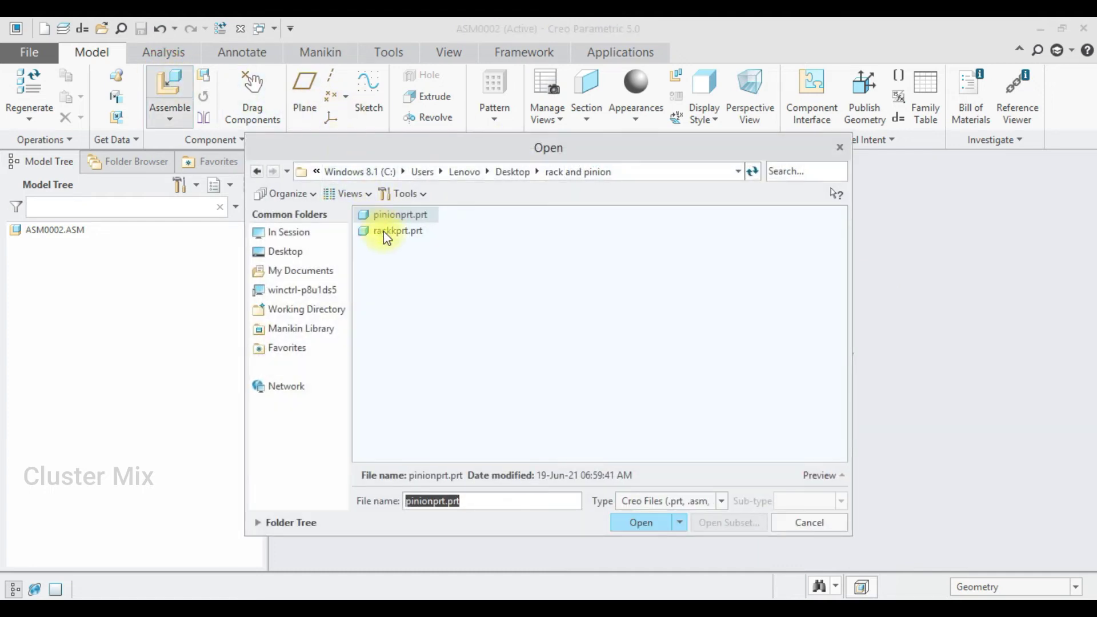
left_click(387, 235)
double_click(387, 234)
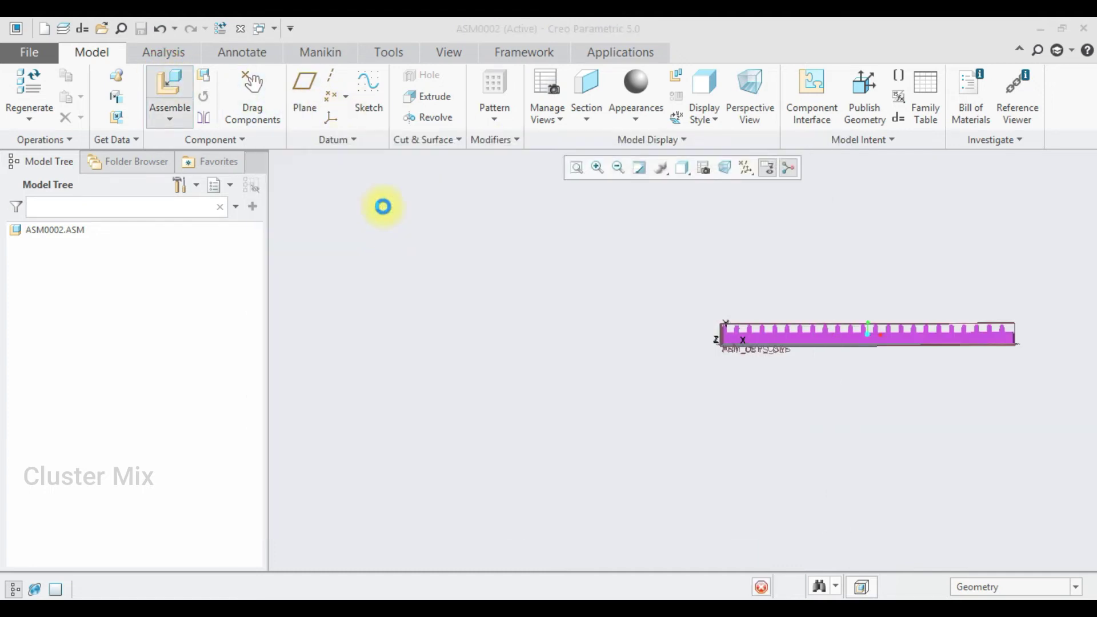
left_click_drag(720, 340, 808, 341)
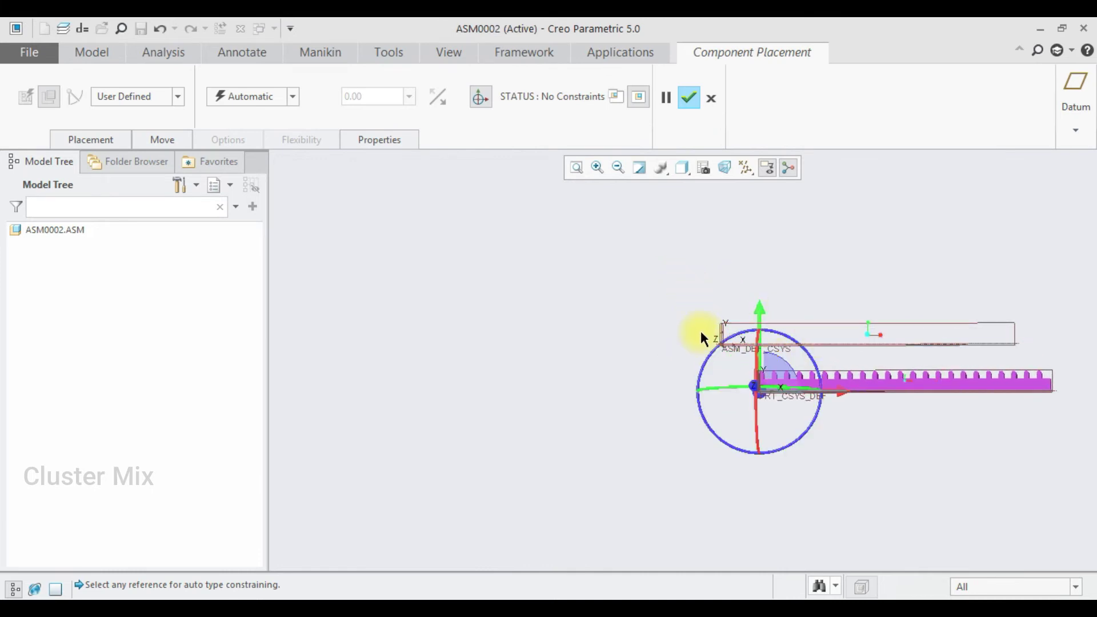
Move the rack clear of the assembly datums and give it a Slider connection aligning its lengthwise axis with the assembly's datum axis.
middle_click_drag(702, 342, 590, 371)
scroll(648, 381, "down", 3)
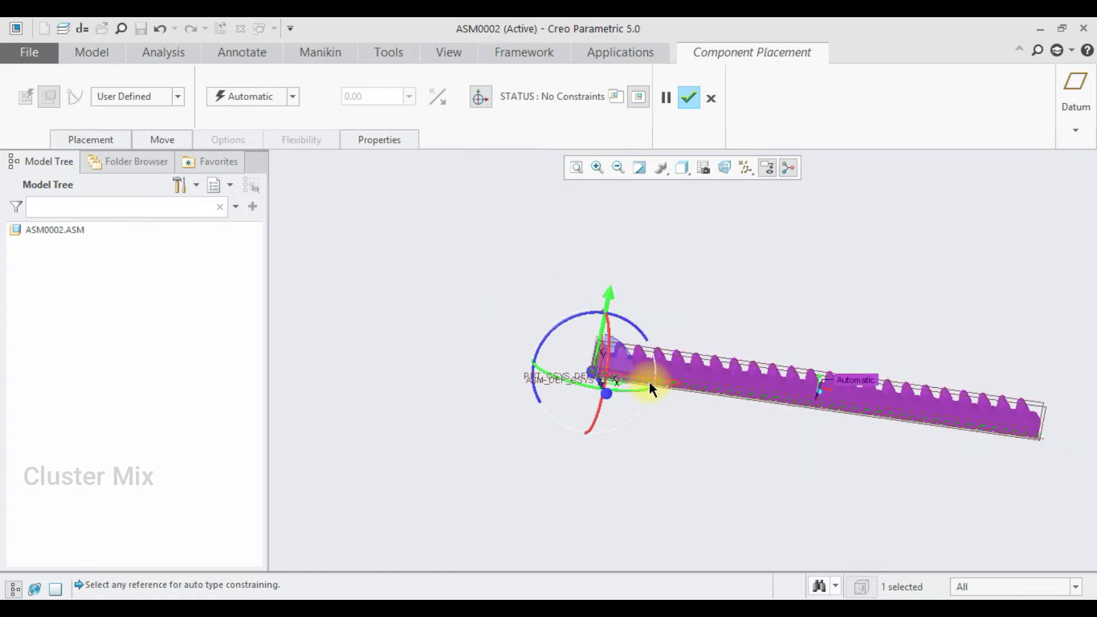
middle_click_drag(690, 328, 450, 270)
left_click_drag(450, 269, 661, 395)
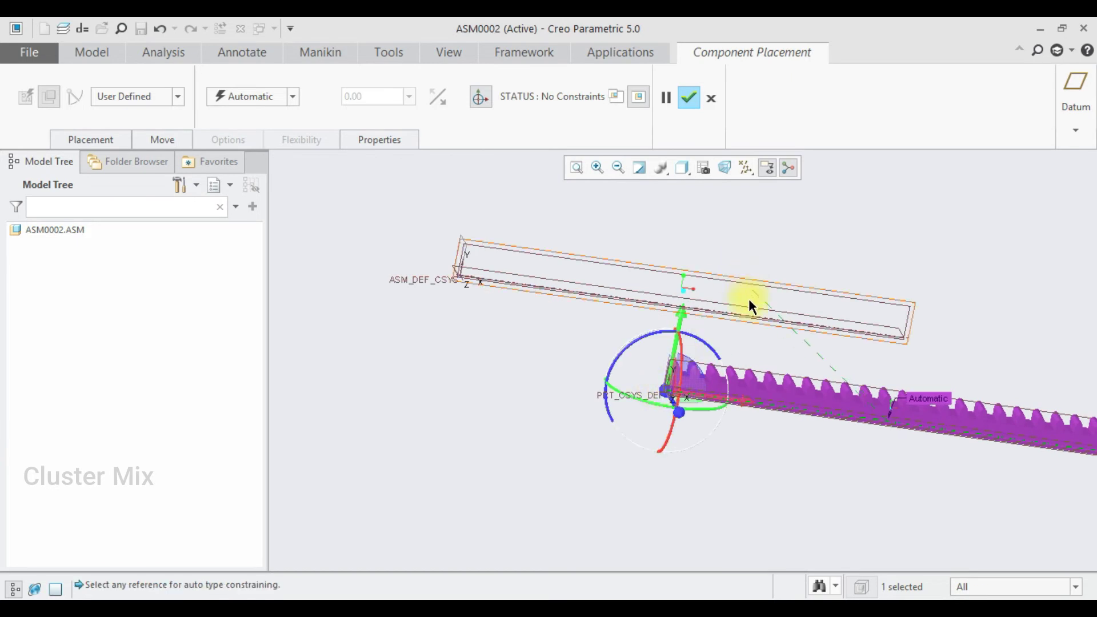
scroll(749, 311, "up", 2)
left_click(754, 322)
left_click(146, 98)
left_click(136, 158)
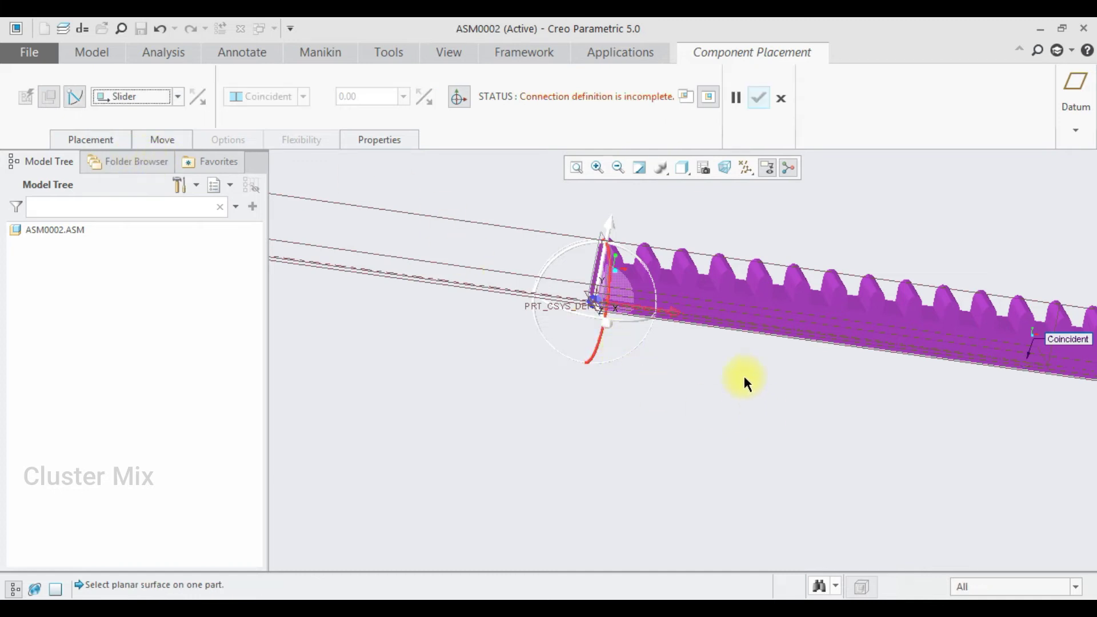
Make the rack's front plane coincident with the assembly's front plane to complete the Slider connection and accept the placement.
scroll(749, 366, "down", 3)
scroll(503, 268, "up", 2)
left_click(485, 280)
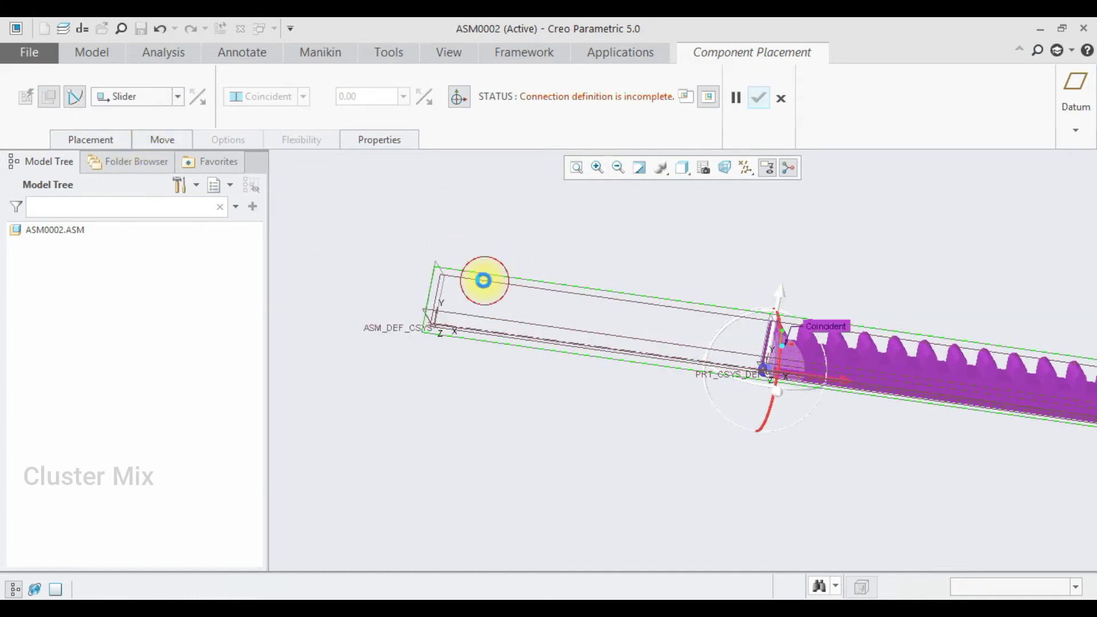
scroll(683, 315, "up", 4)
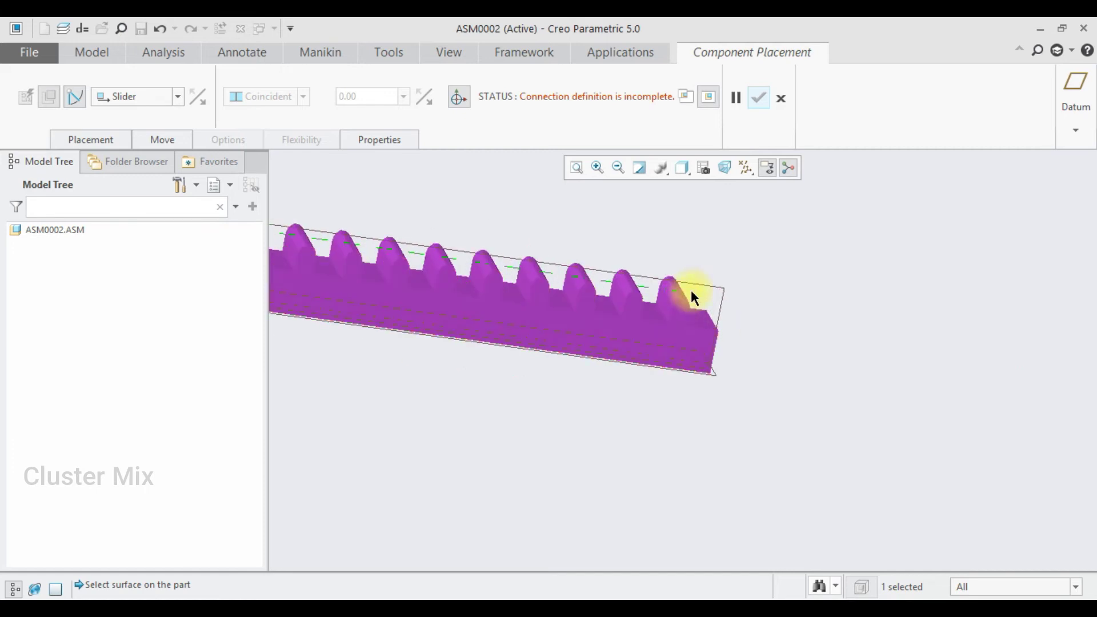
left_click(697, 287)
scroll(825, 302, "down", 3)
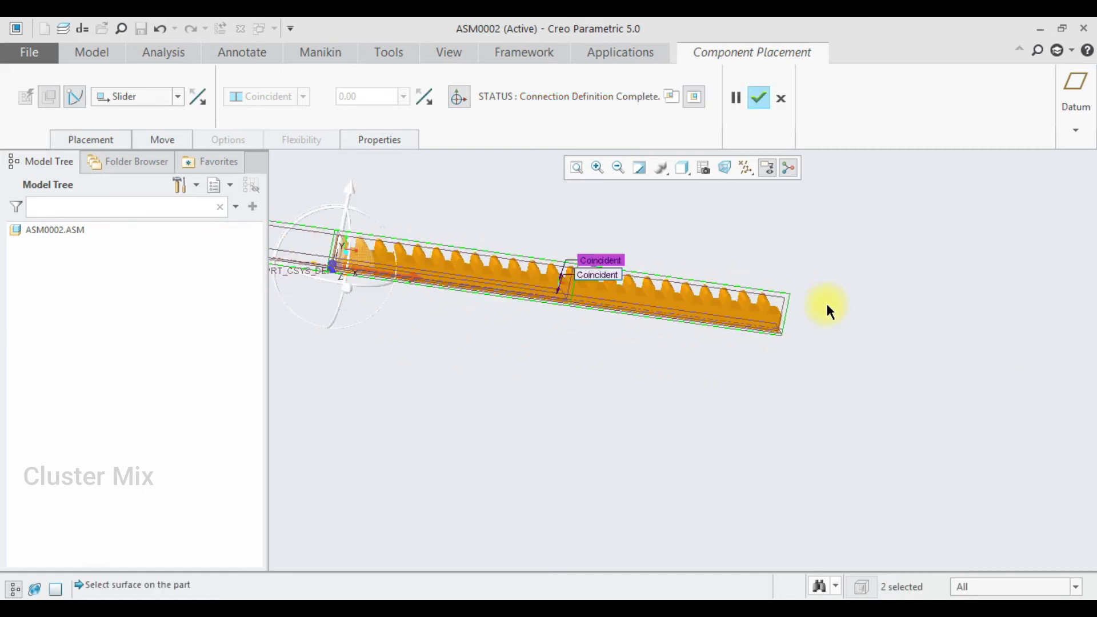
scroll(827, 305, "down", 2)
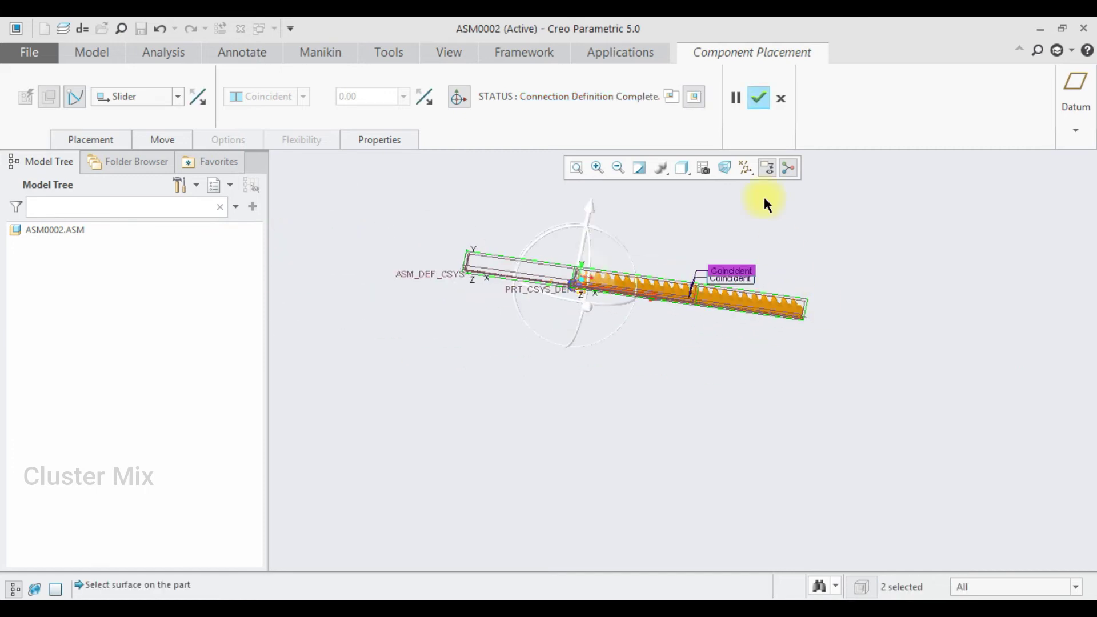
left_click(758, 101)
Slide the rack along its axis toward the assembly coordinate system with Drag Components and finish dragging.
scroll(449, 181, "up", 2)
scroll(449, 181, "up", 2)
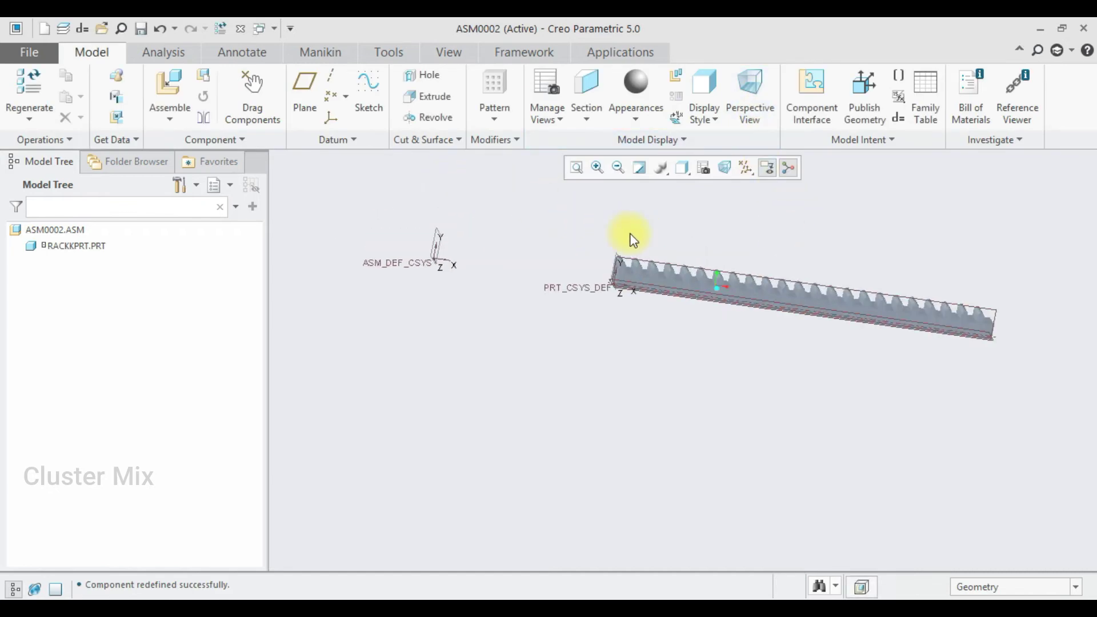
left_click(252, 98)
scroll(642, 278, "up", 3)
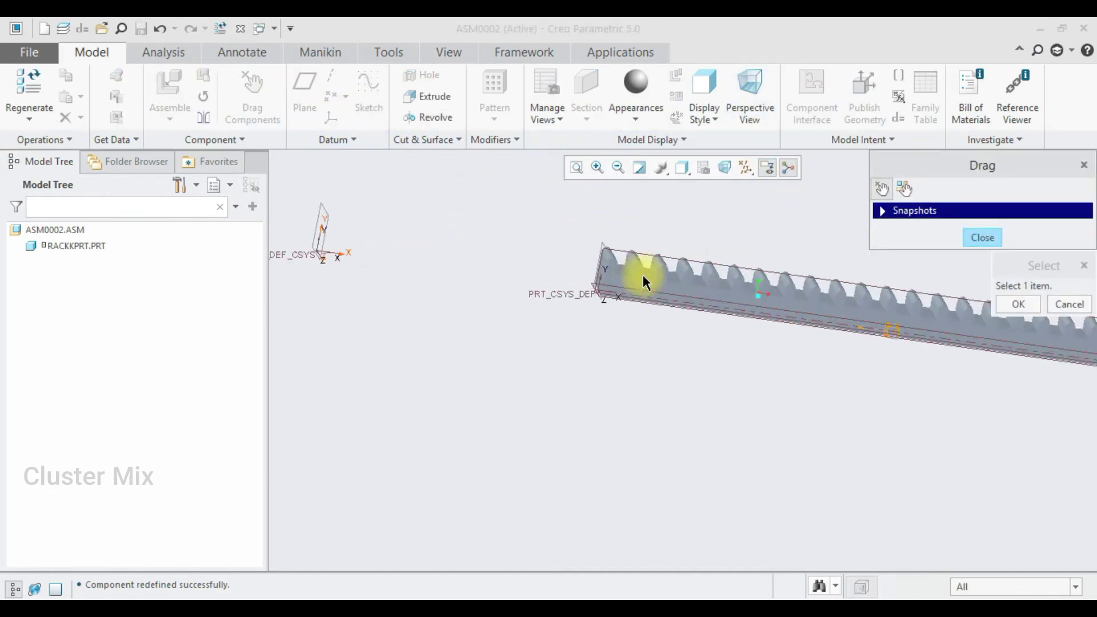
left_click(640, 288)
left_click(640, 294)
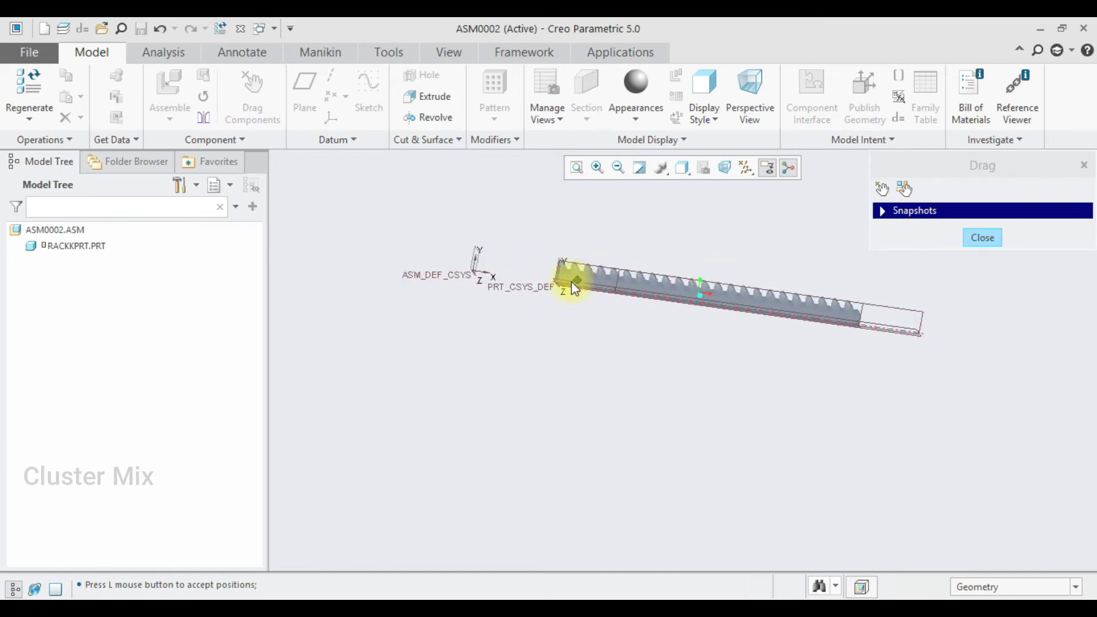
left_click(563, 279)
left_click(1017, 303)
left_click(982, 238)
Start a sketch on the assembly's front plane and add a vertical centerline through the middle of the gap between the rack's last two teeth.
scroll(1034, 393, "up", 3)
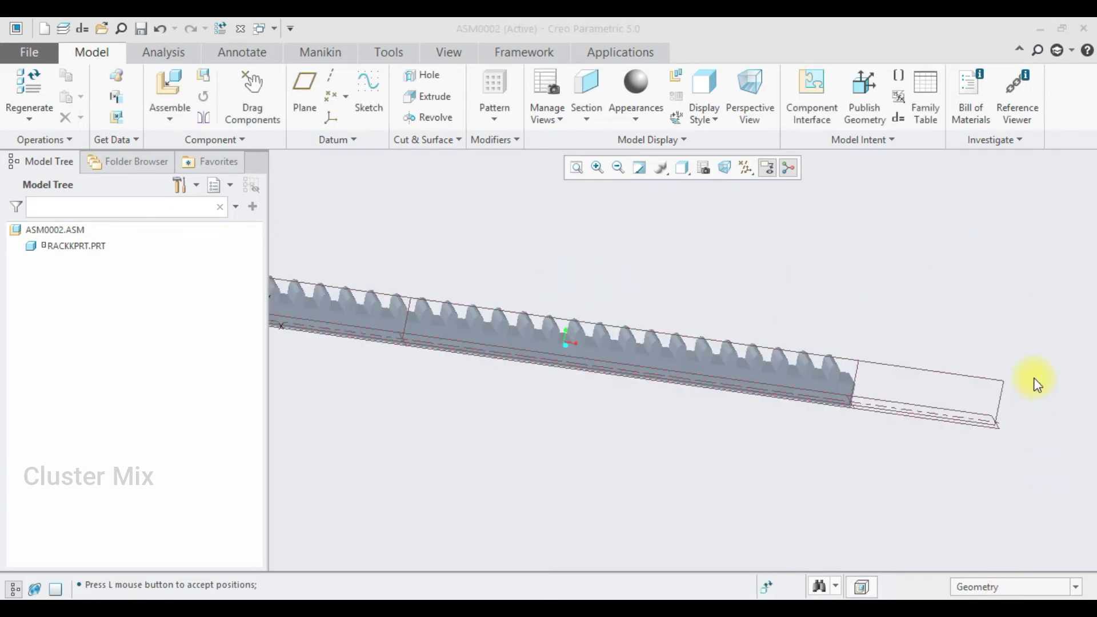
left_click(909, 371)
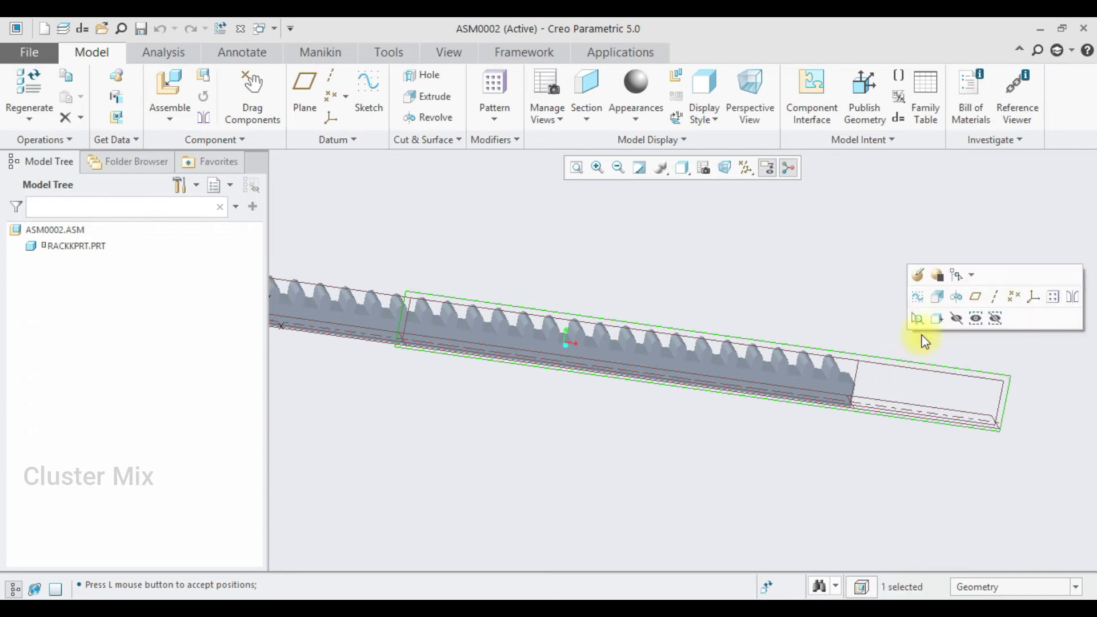
left_click(916, 297)
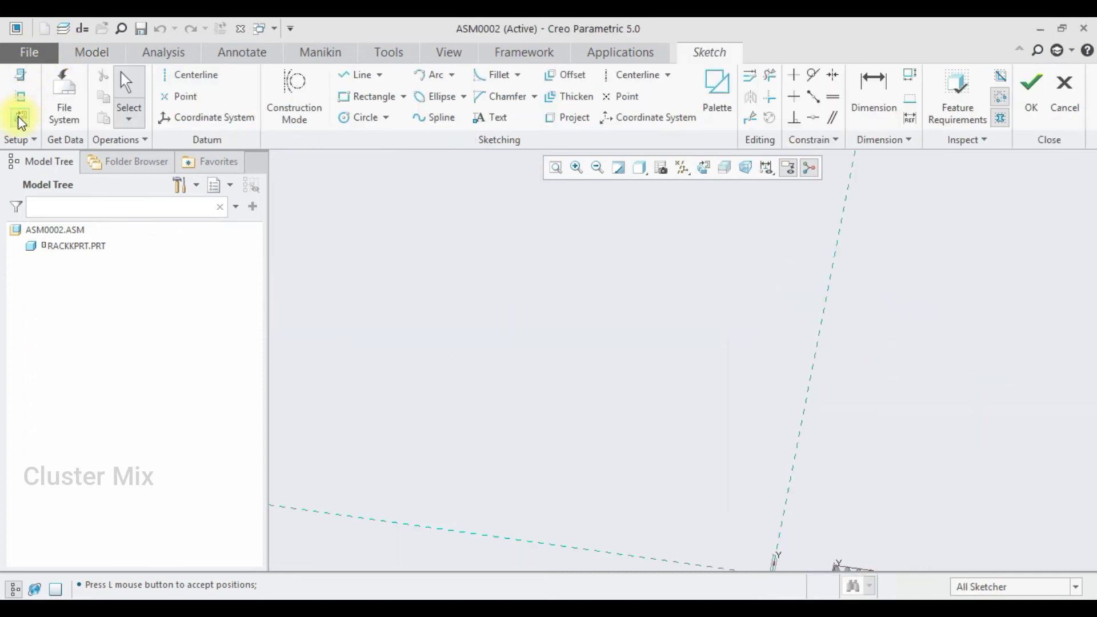
scroll(827, 362, "up", 5)
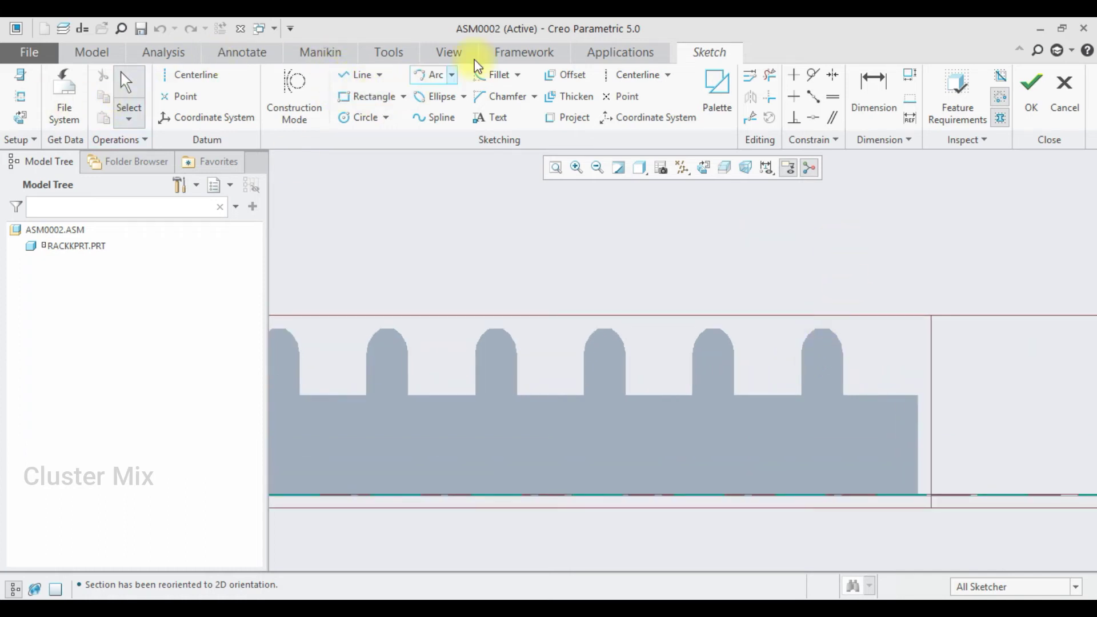
left_click(626, 75)
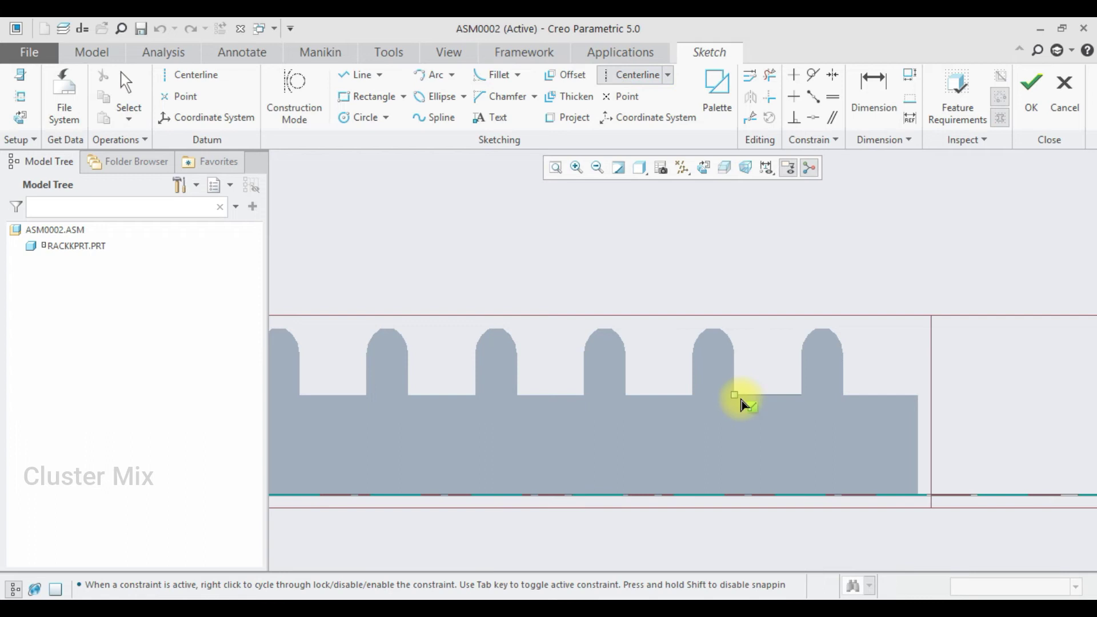
left_click(769, 395)
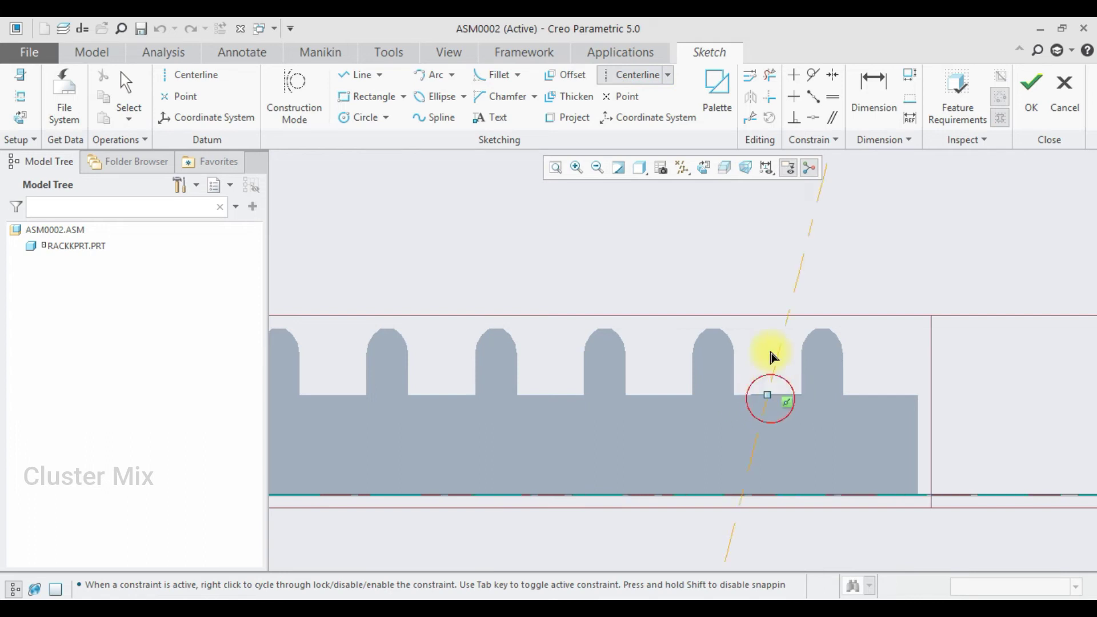
left_click(757, 294)
middle_click(760, 291)
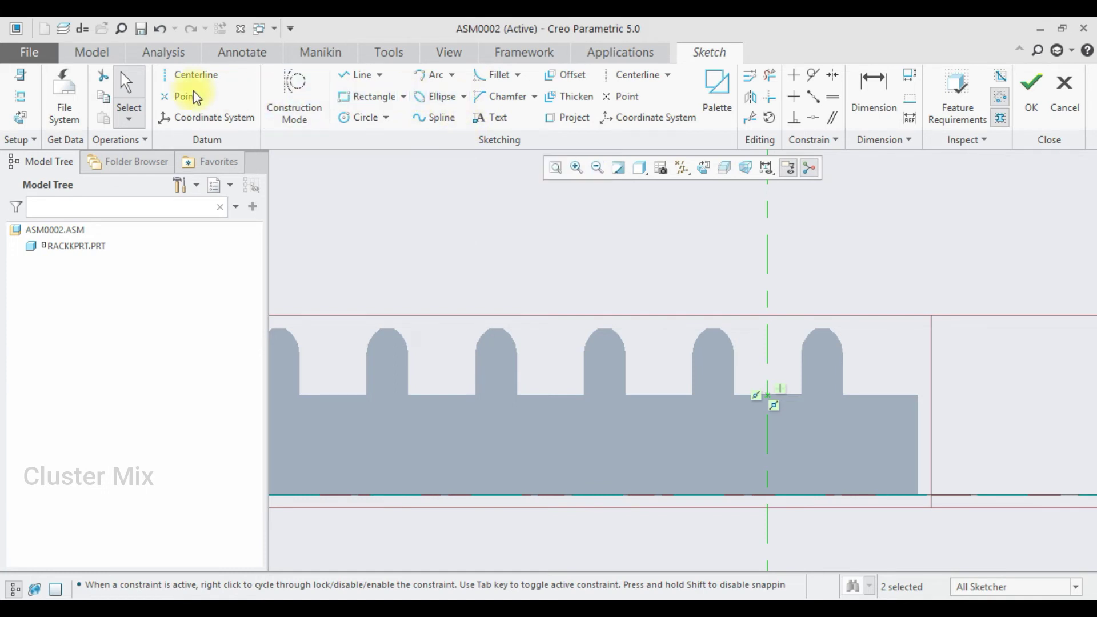
Place a datum point on the centerline 58 mm above the floor of the tooth gap and finish the sketch.
left_click(174, 95)
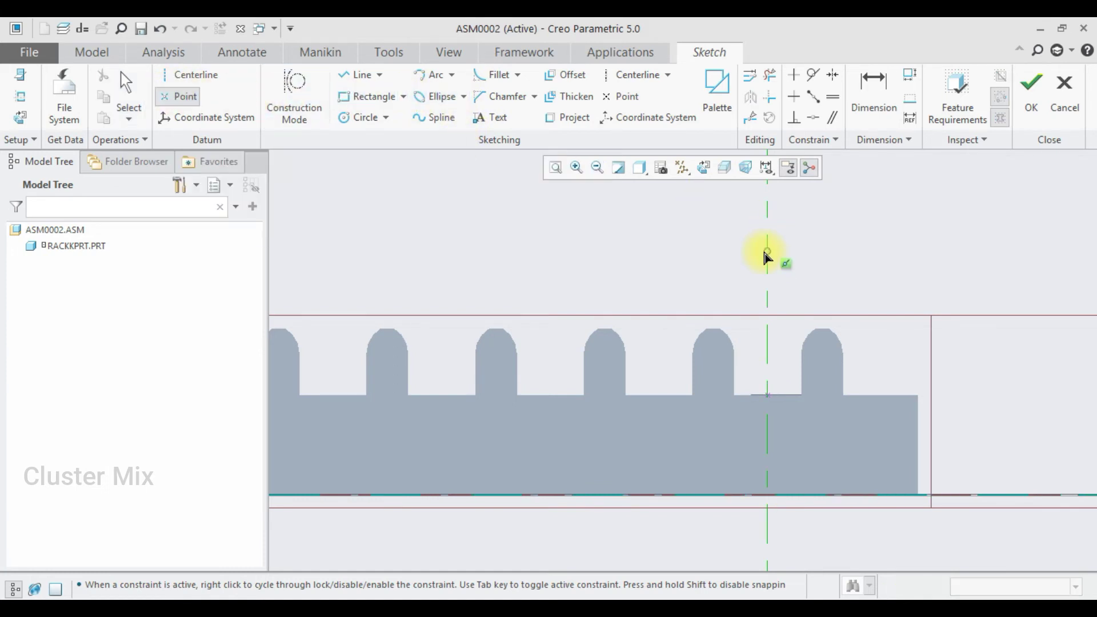
middle_click(842, 260)
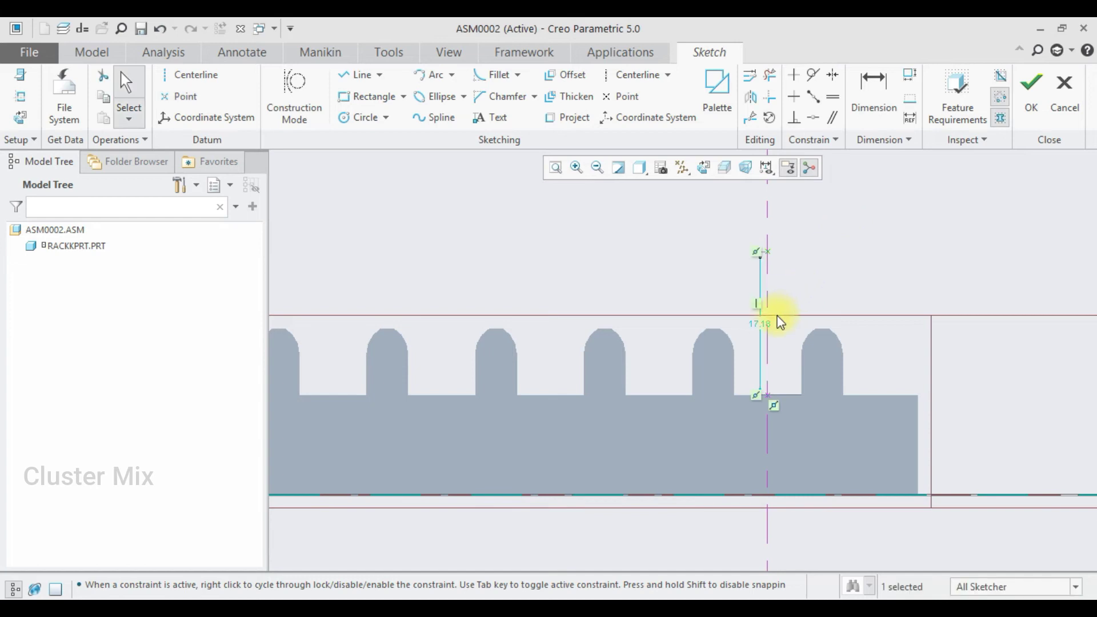
double_click(760, 323)
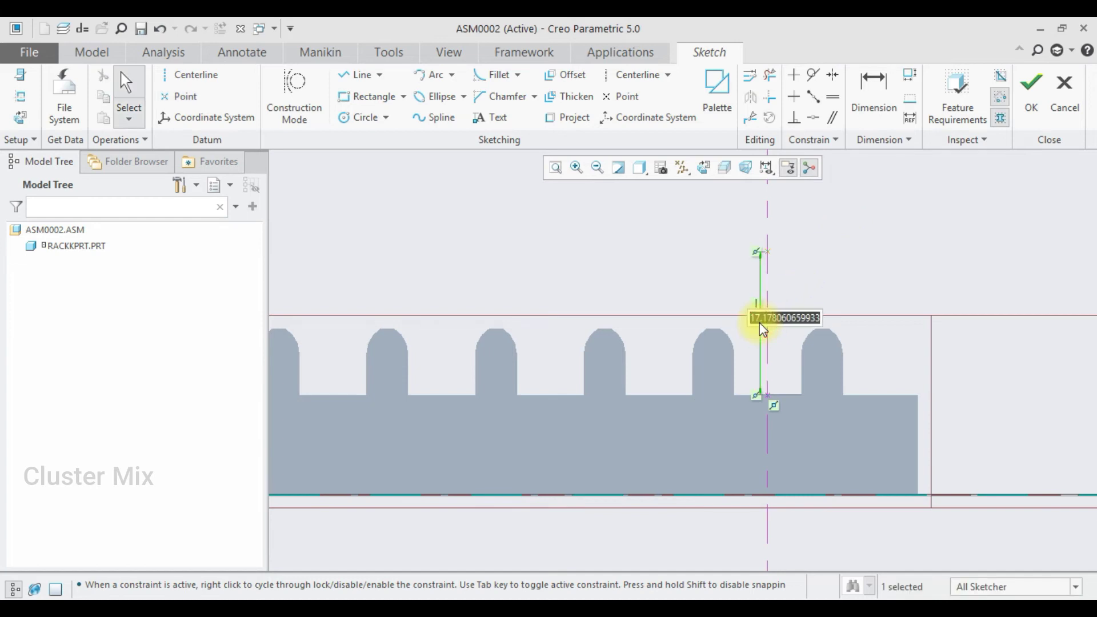
type("58")
key("Return")
scroll(766, 358, "down", 3)
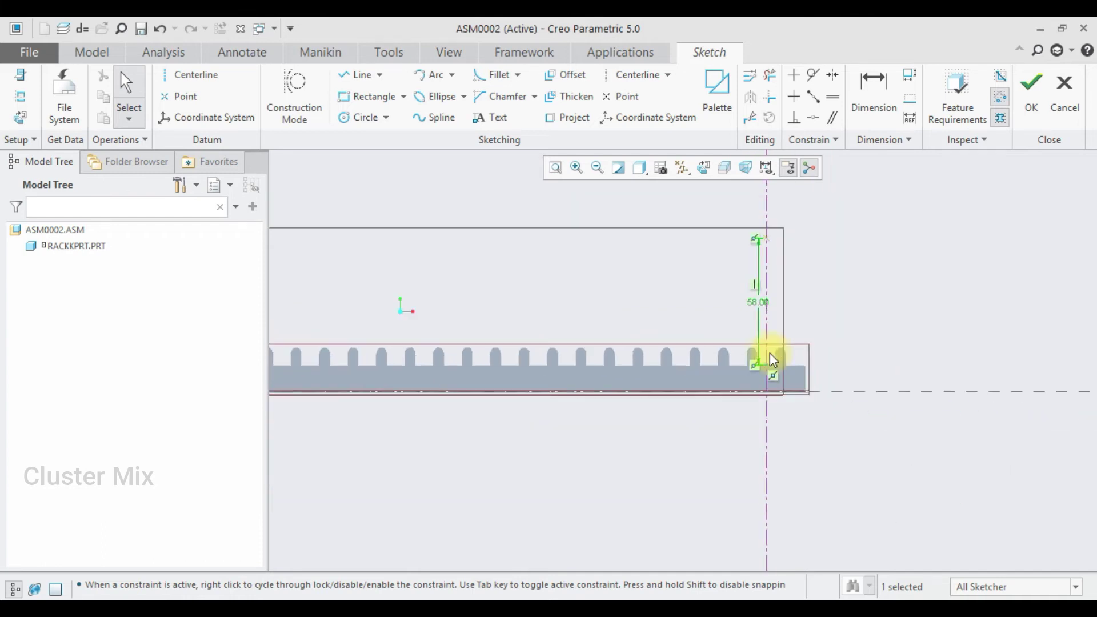
scroll(772, 378, "up", 3)
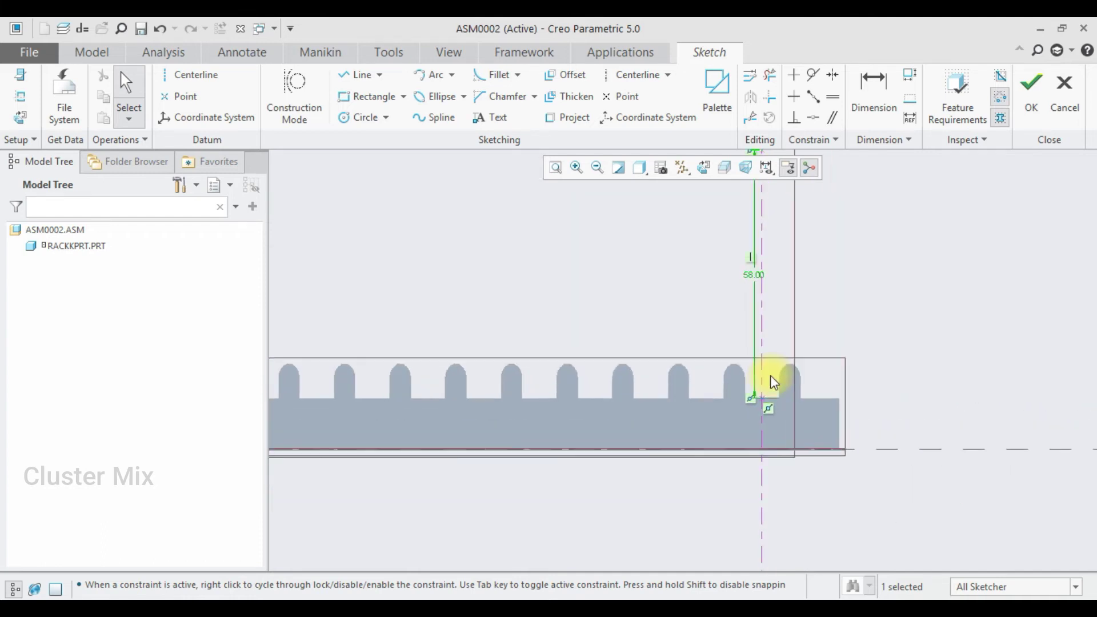
left_click(1024, 98)
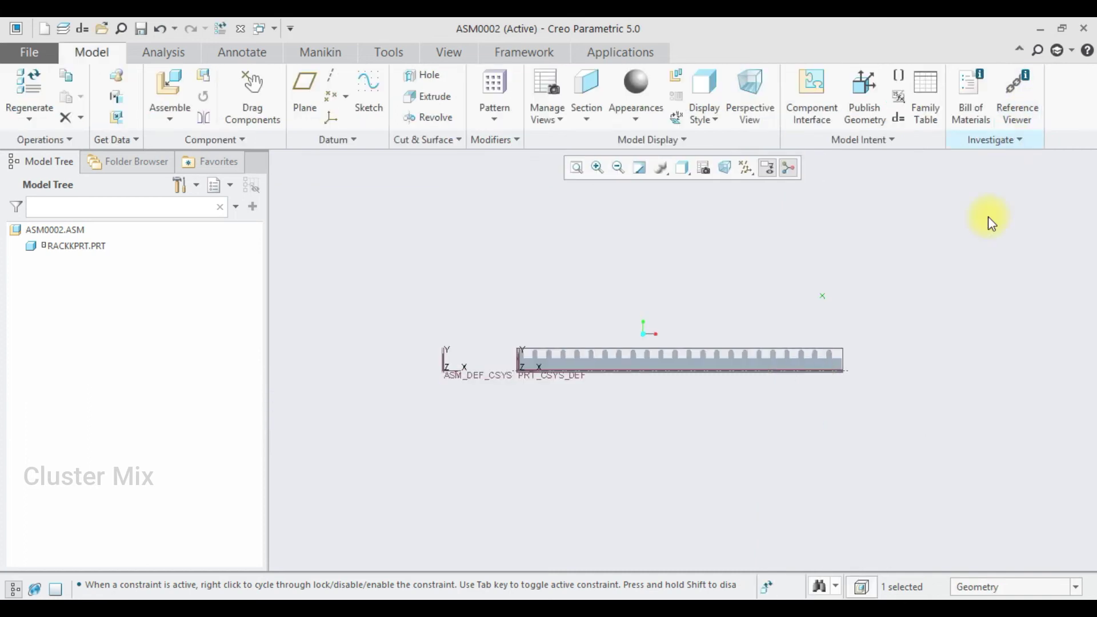
Create a datum axis through the sketched point, normal to the ASM_FRONT plane.
middle_click_drag(913, 365, 839, 410)
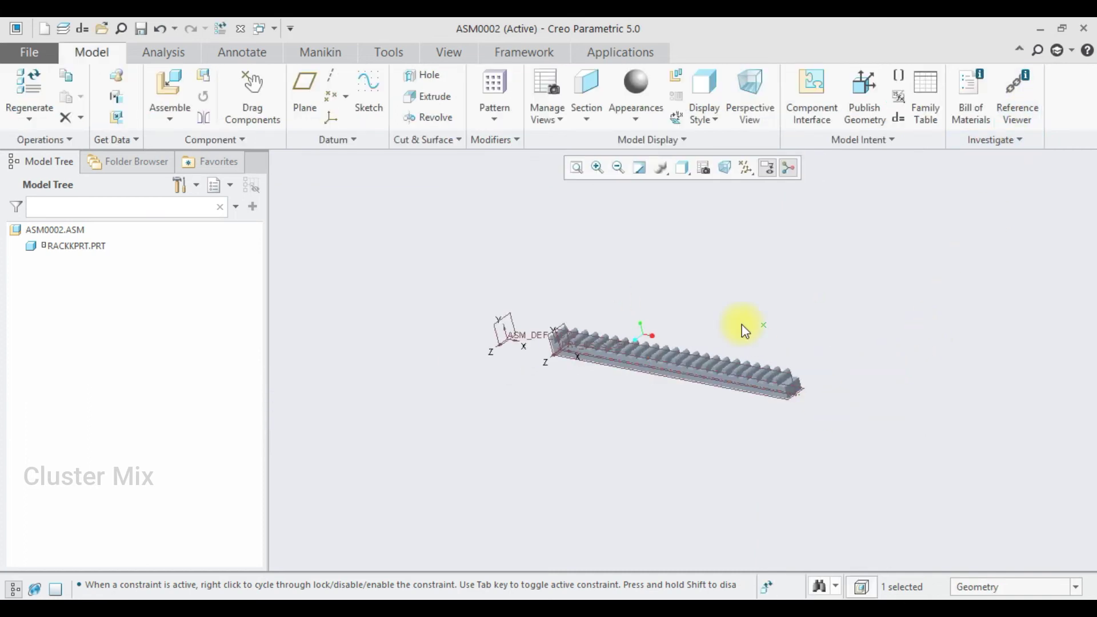
scroll(743, 326, "up", 2)
left_click(331, 75)
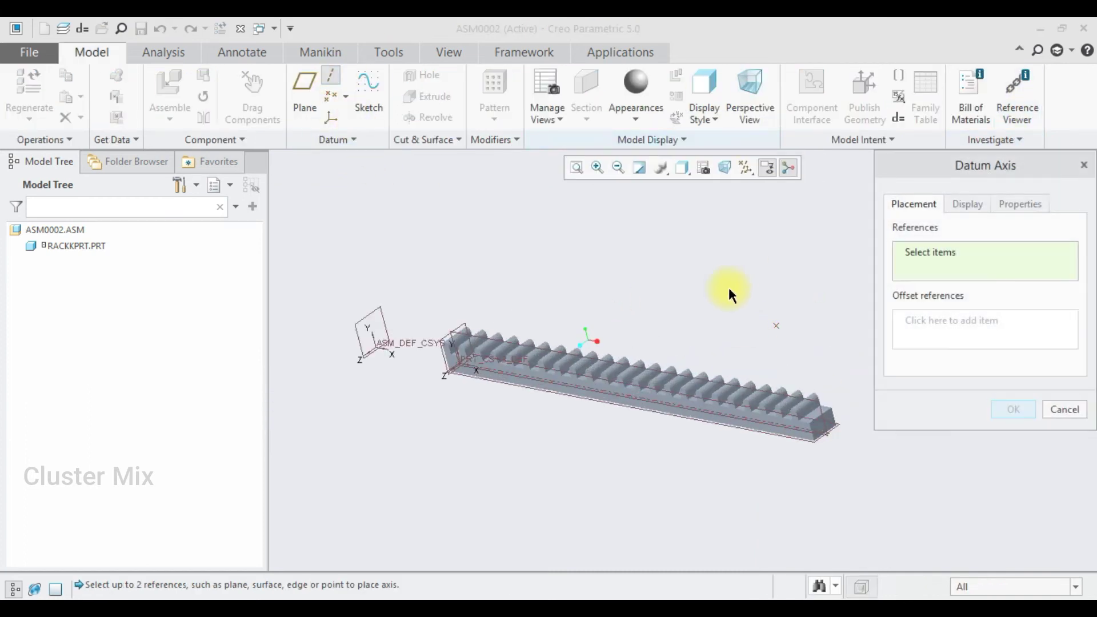
left_click(777, 325)
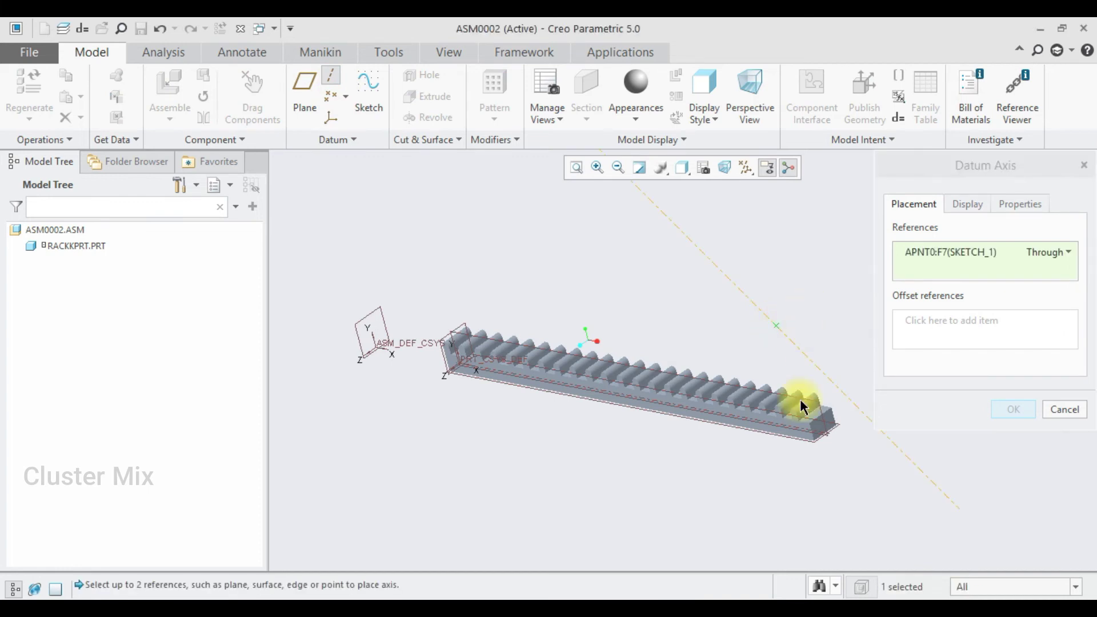
scroll(809, 388, "up", 3)
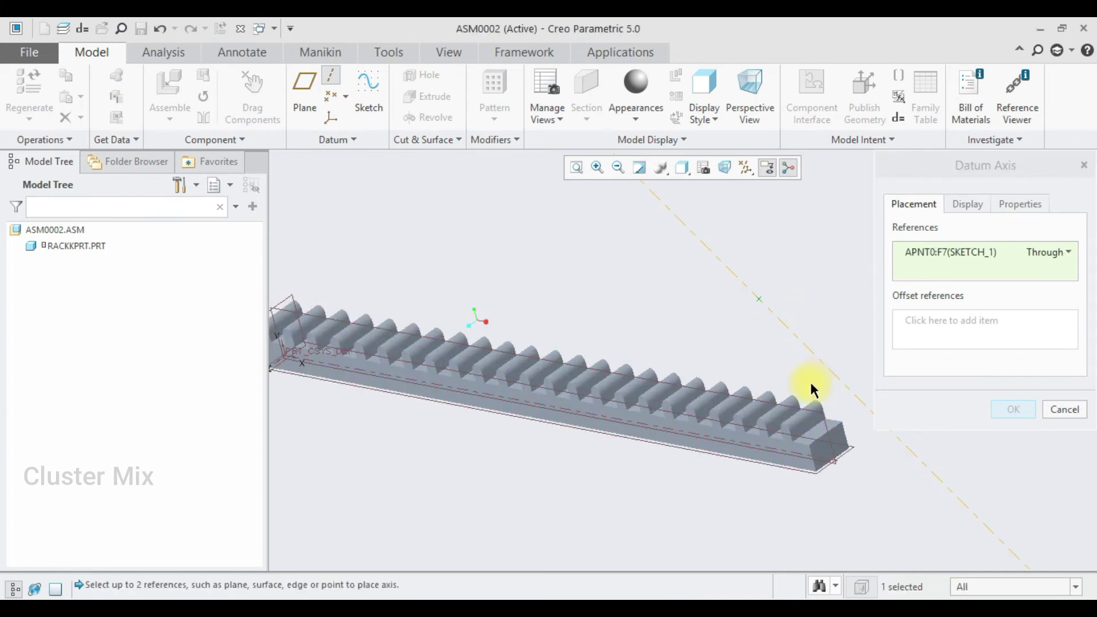
scroll(806, 416, "down", 2)
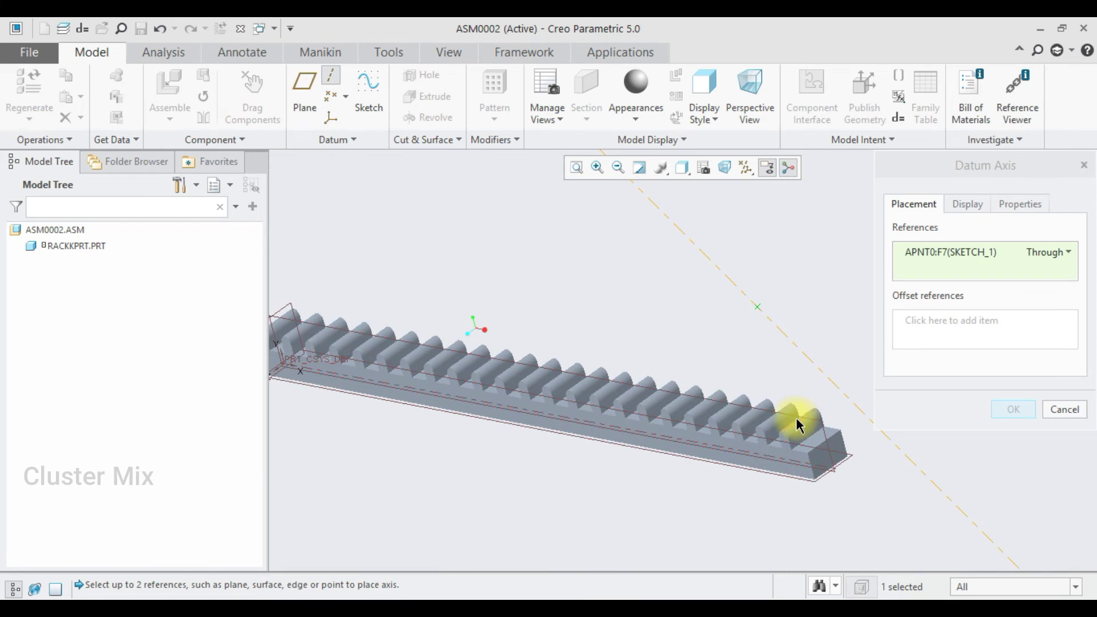
scroll(811, 437, "down", 2)
left_click(823, 446, "ctrl")
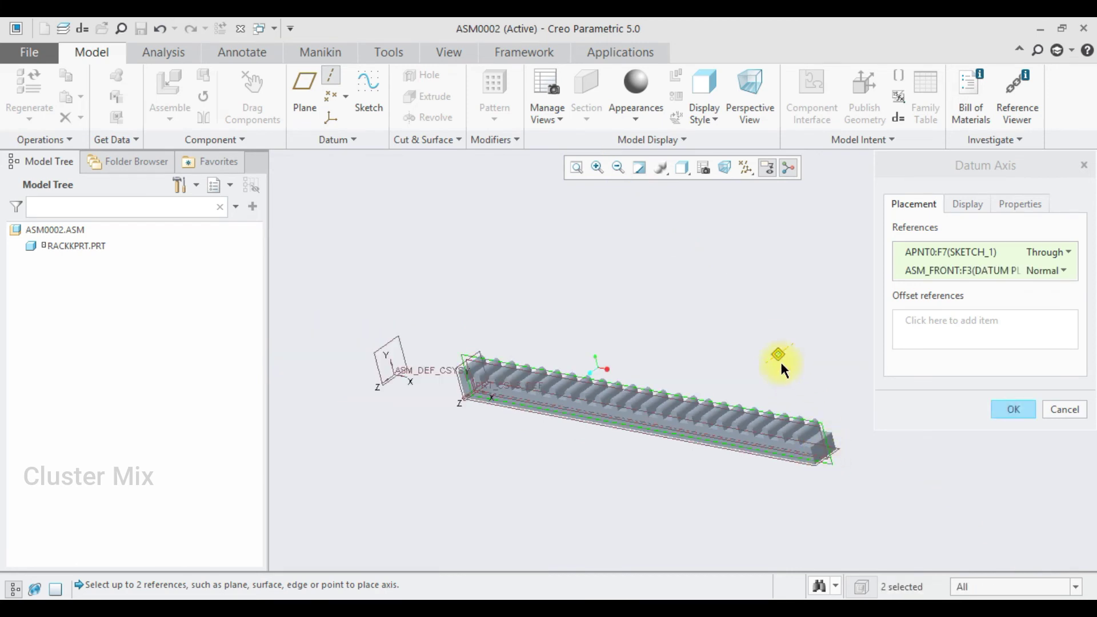
scroll(784, 370, "up", 2)
left_click(1010, 410)
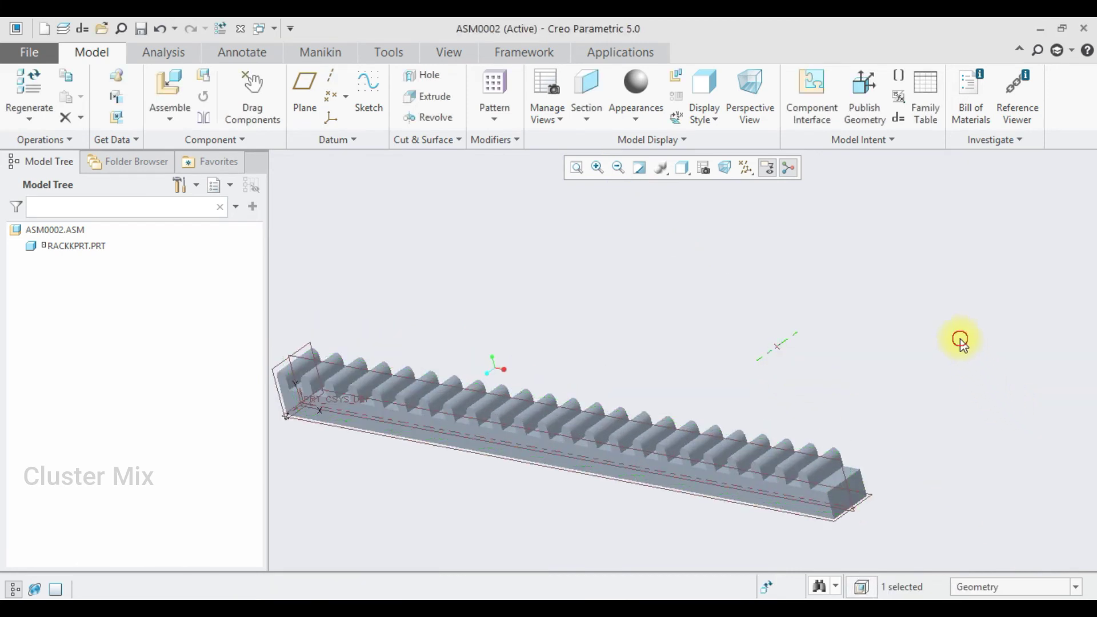
Insert pinionprt.prt from the rack and pinion folder into the assembly.
left_click(166, 86)
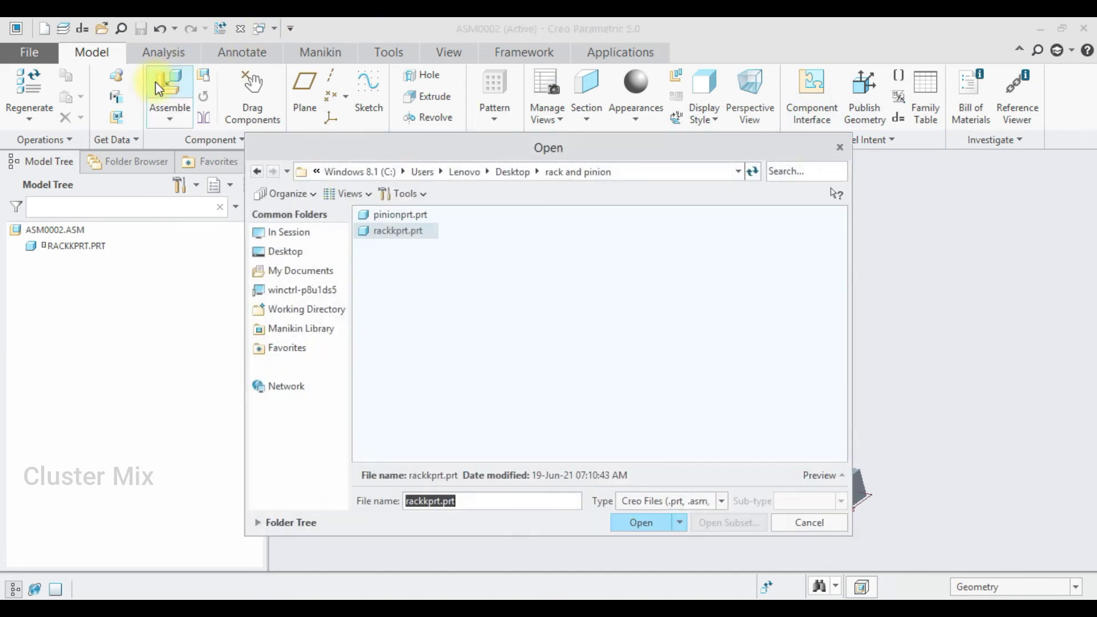
left_click(388, 220)
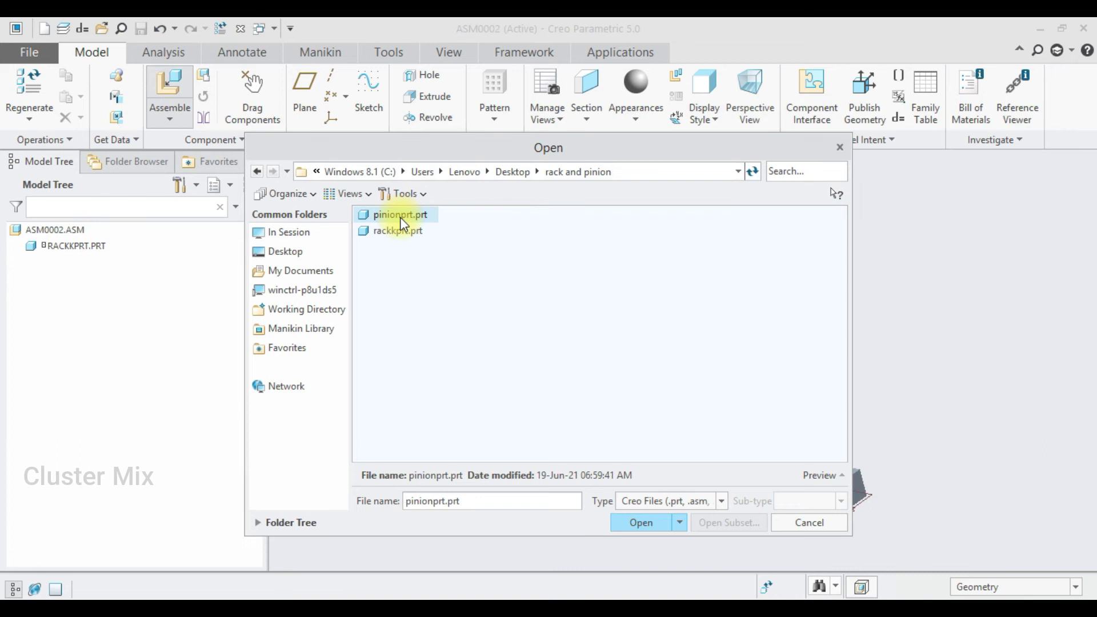
double_click(400, 216)
Give the pinion a Pin connection and align its bore axis with the datum axis above the rack.
left_click(163, 101)
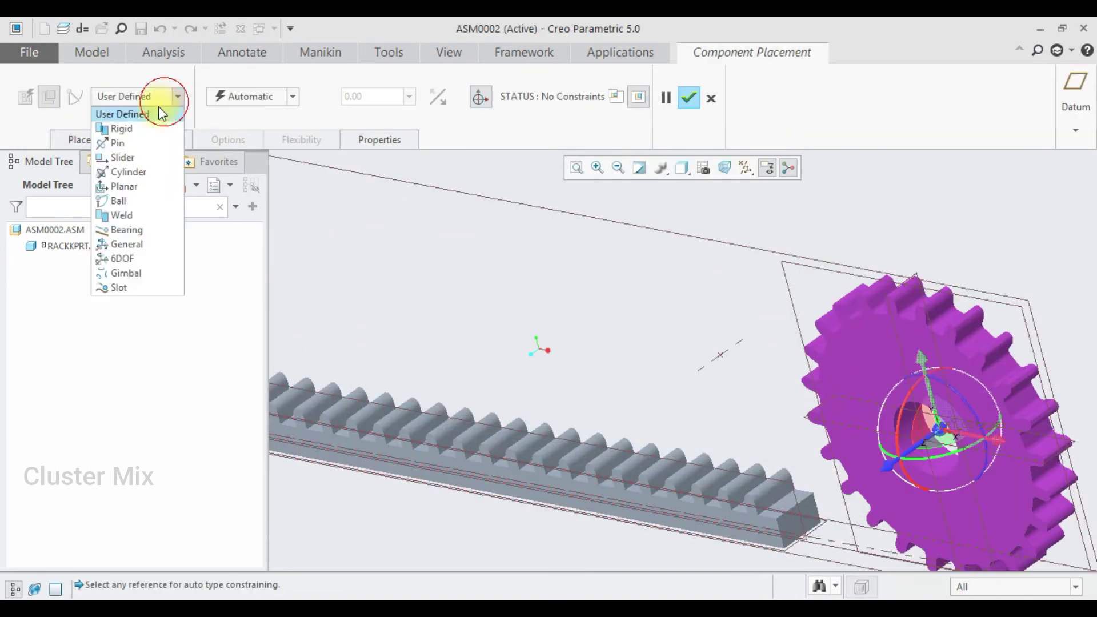
left_click(141, 149)
left_click(721, 353)
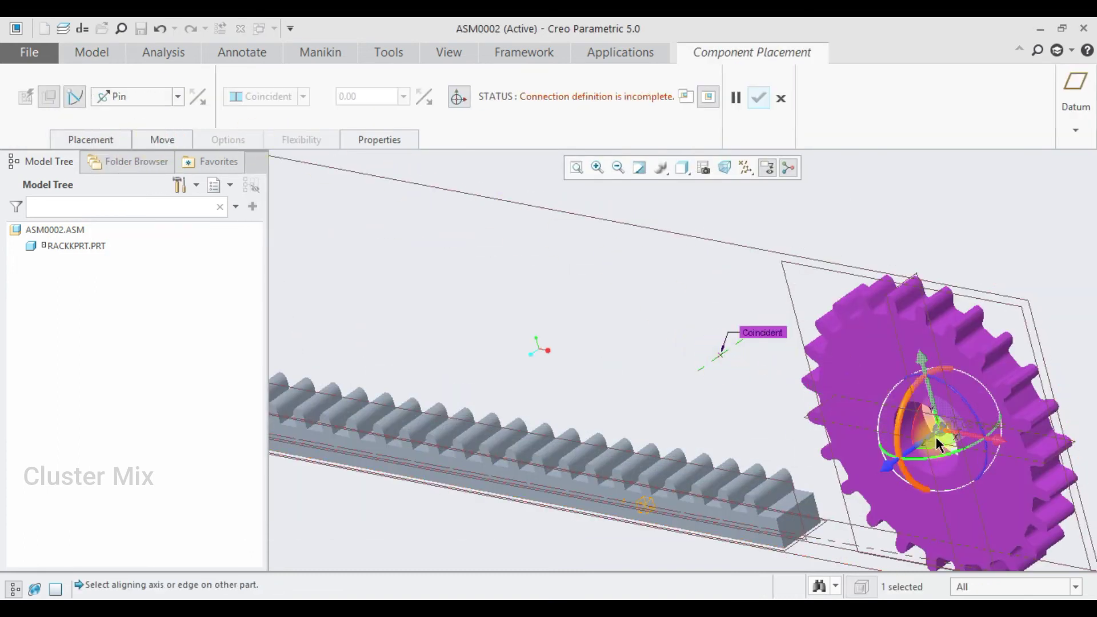
scroll(936, 437, "down", 6)
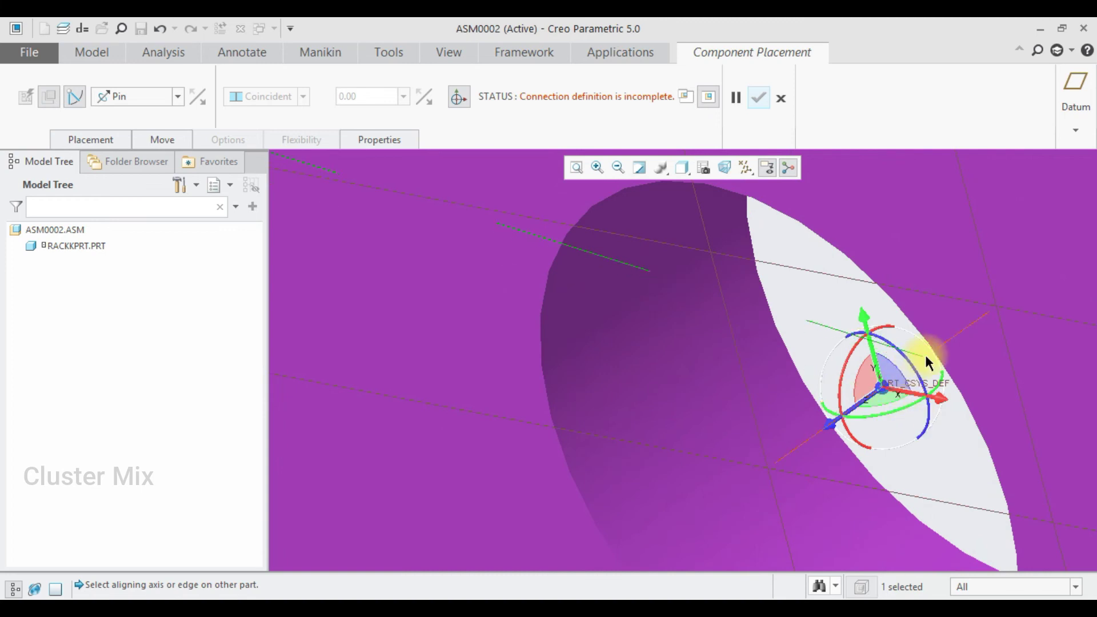
left_click(926, 353)
Make the pinion's front plane coincident with the assembly's front plane and accept the placement.
scroll(913, 375, "up", 6)
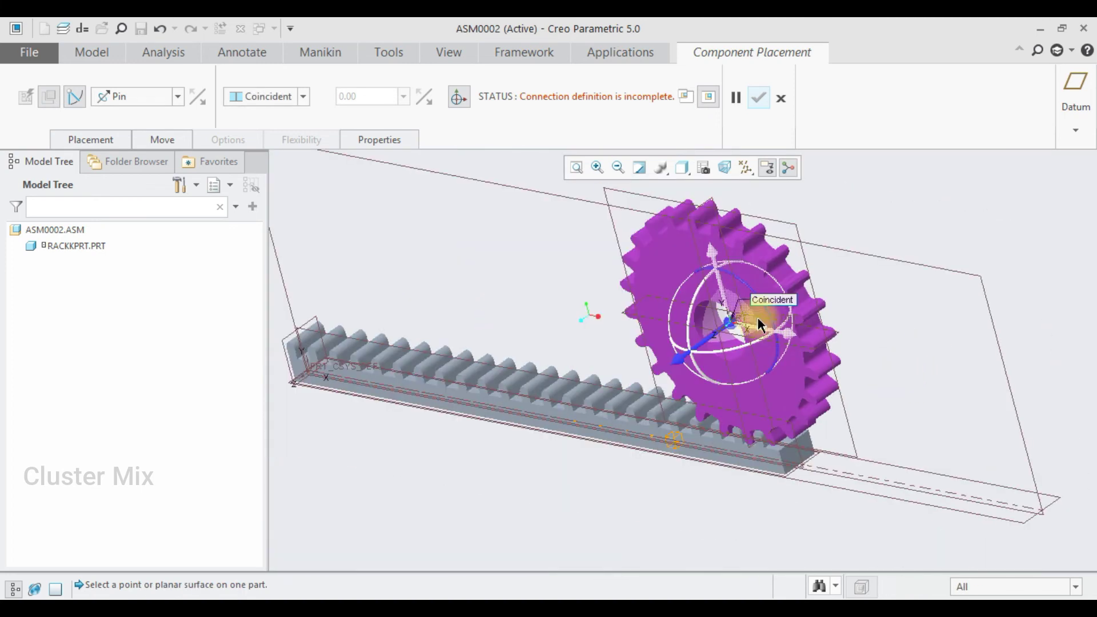
scroll(758, 320, "up", 3)
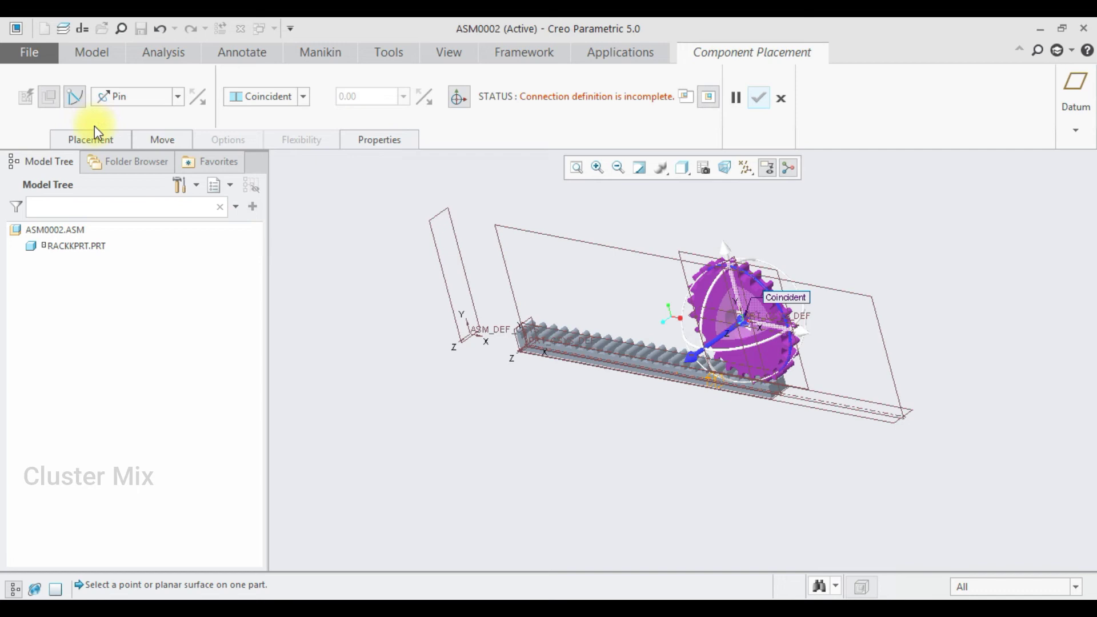
left_click(704, 255)
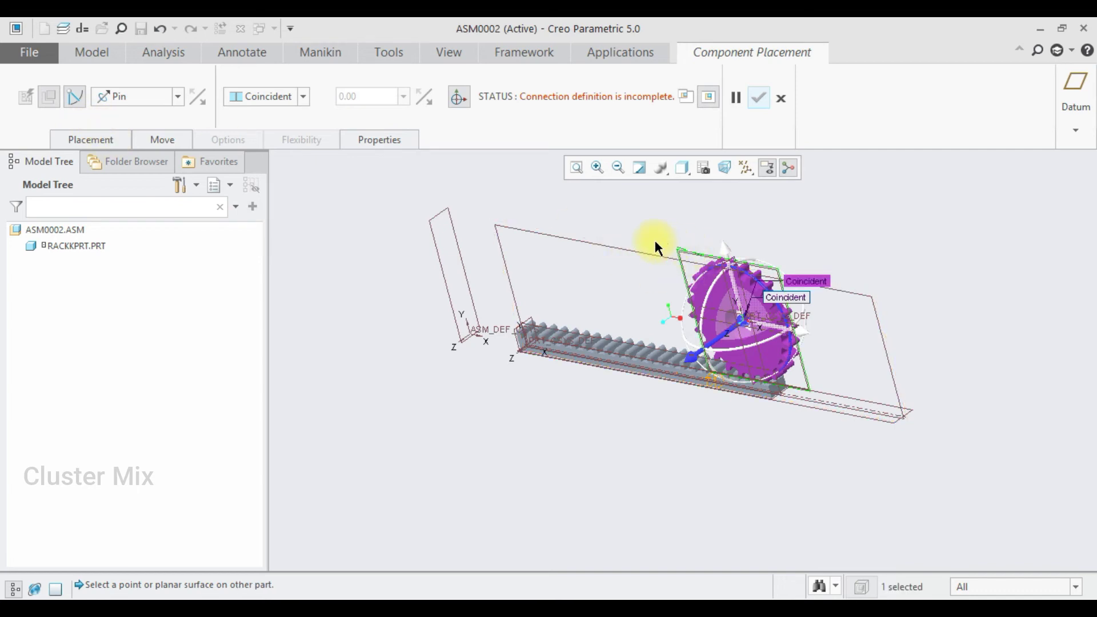
left_click(614, 247)
left_click(761, 105)
Examine how the pinion's teeth mesh with the last teeth of the rack, from an angle and from the front.
scroll(779, 393, "down", 2)
scroll(851, 423, "up", 2)
scroll(937, 318, "down", 5)
scroll(954, 372, "up", 2)
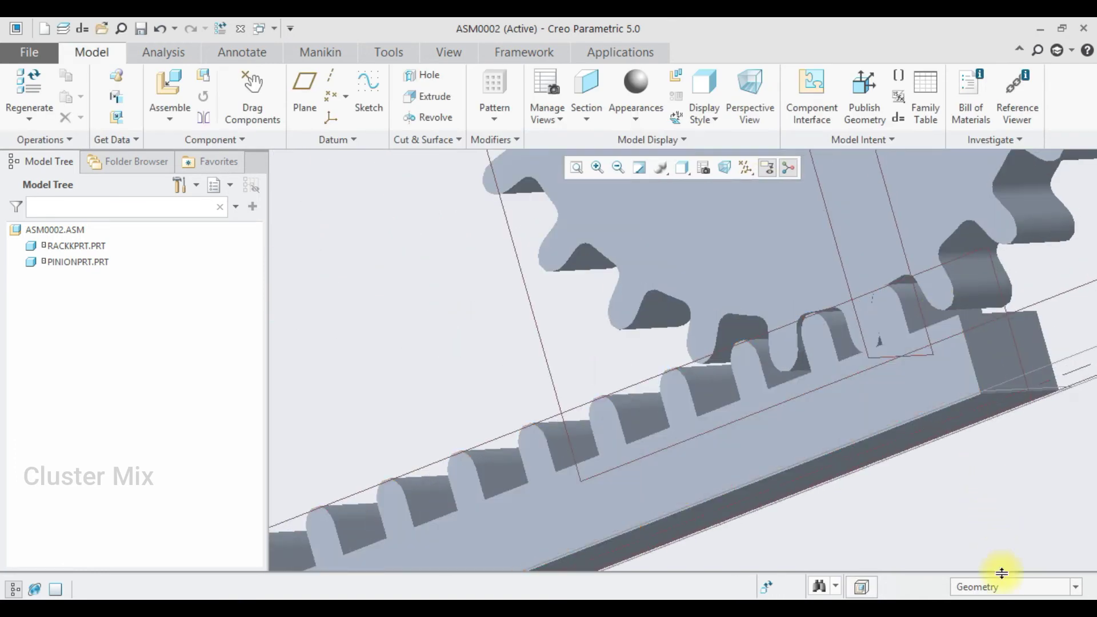
middle_click_drag(1028, 574, 850, 426)
scroll(863, 457, "down", 1)
scroll(828, 428, "up", 3)
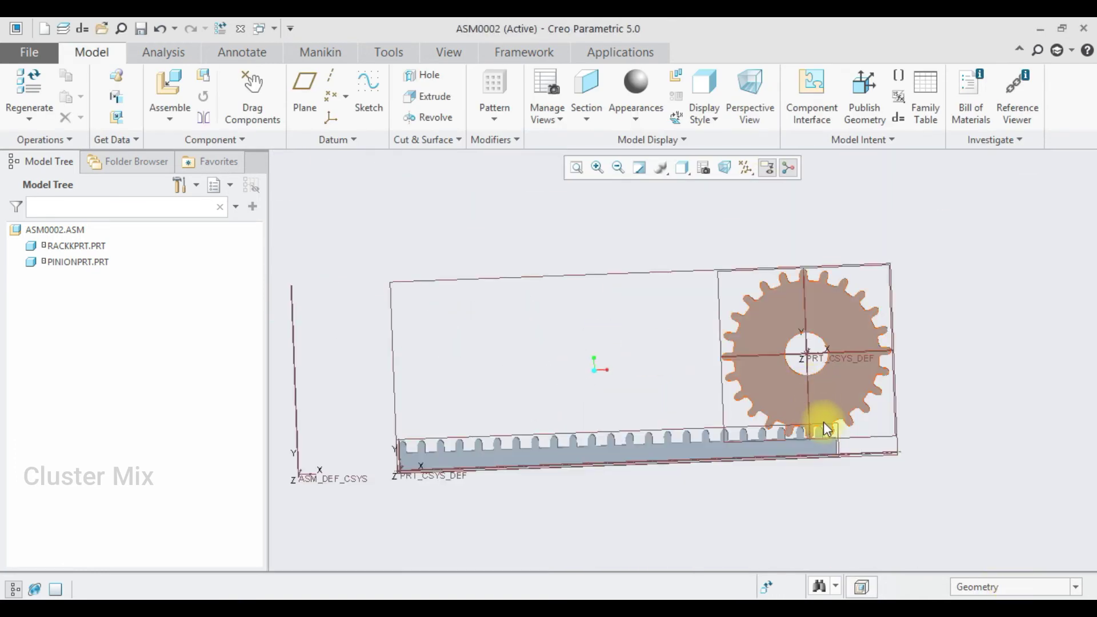
scroll(833, 436, "down", 4)
middle_click_drag(835, 434, 785, 434, "shift")
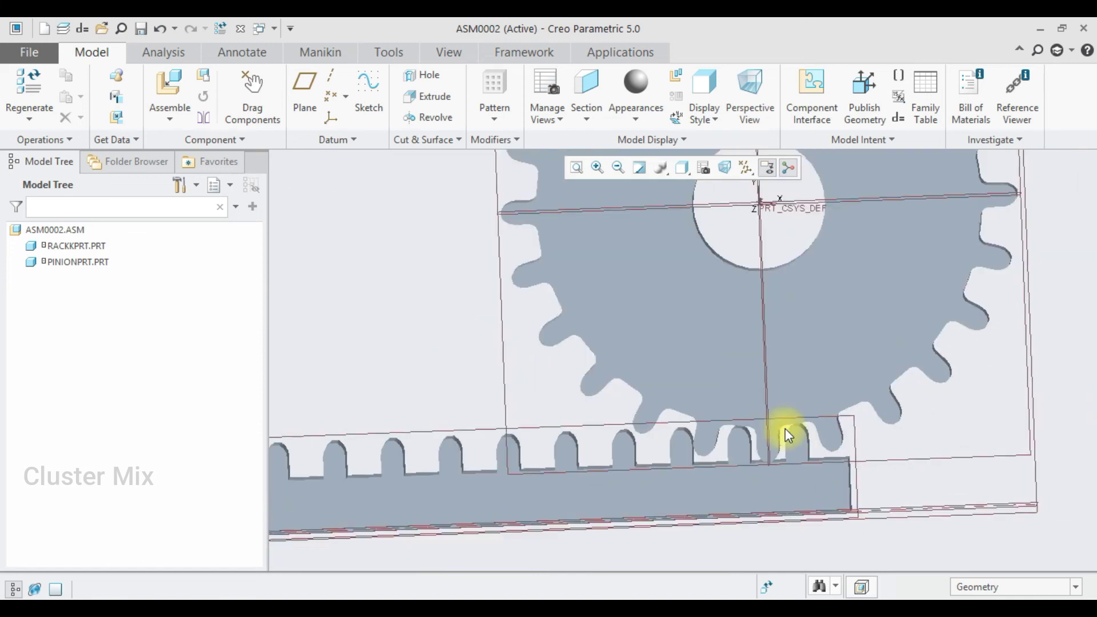
Apply the red appearance to the pinion.
left_click(636, 118)
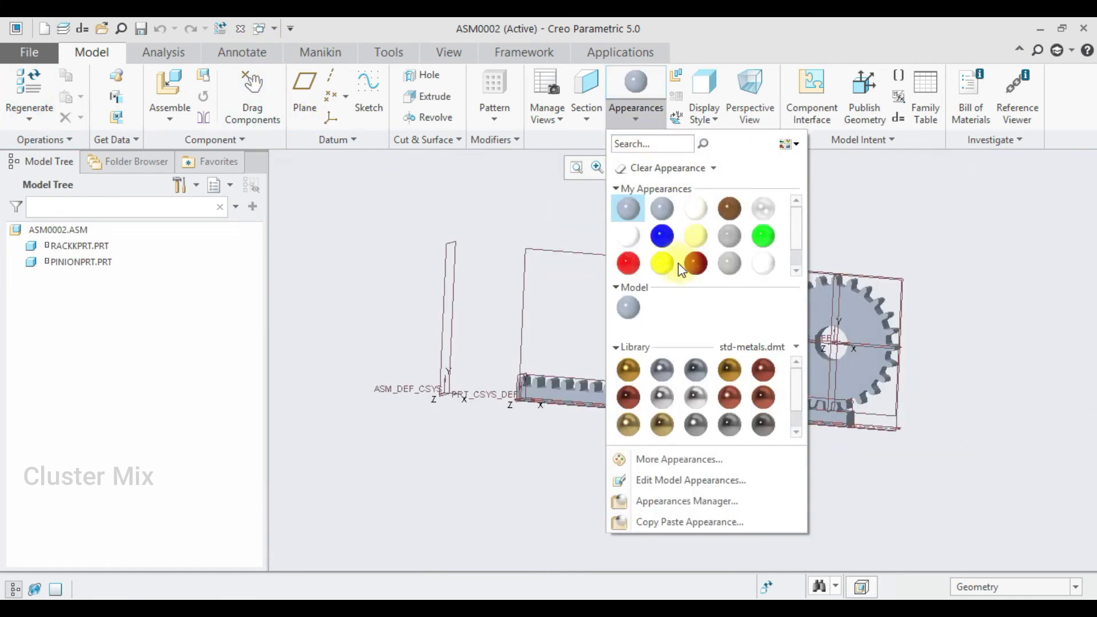
left_click(627, 260)
left_click(842, 286)
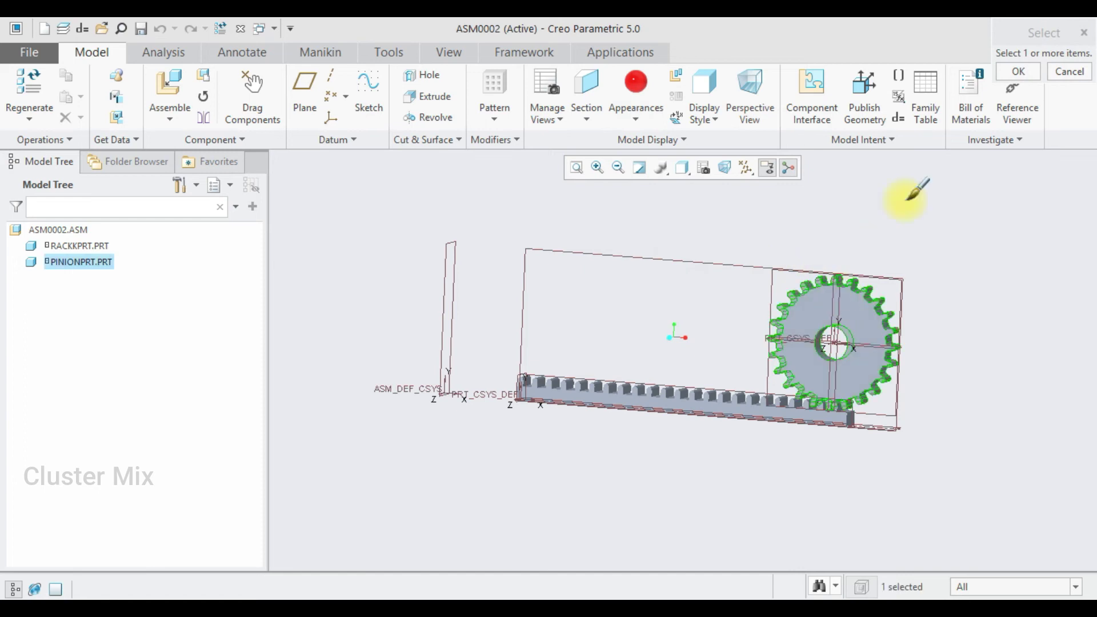
left_click(1016, 73)
Apply the blue appearance to the rack.
left_click(633, 118)
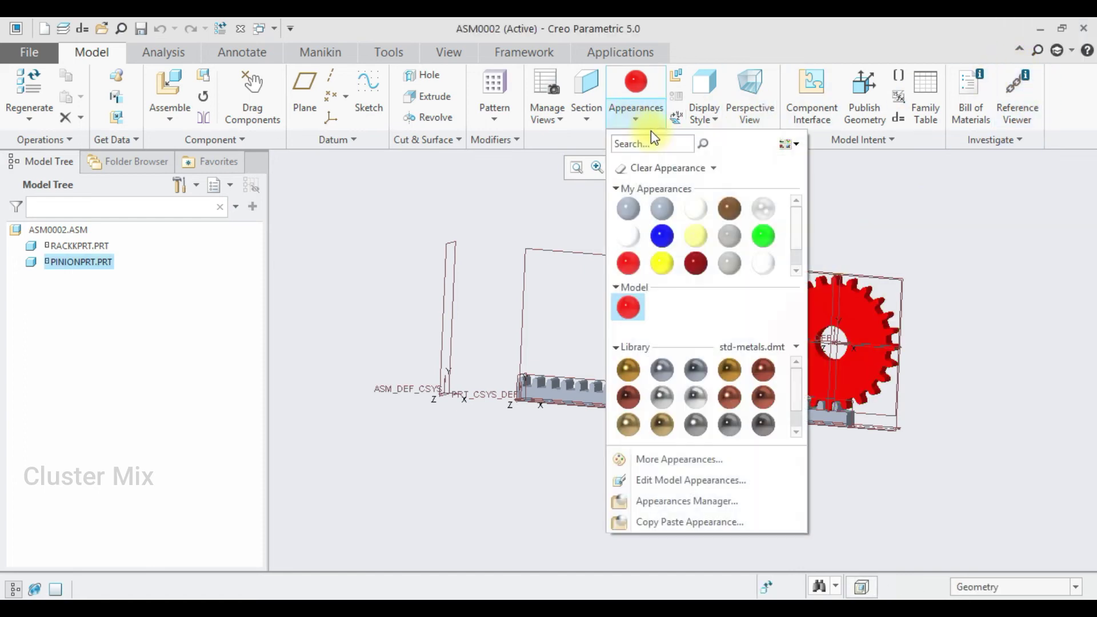
left_click(661, 236)
left_click(631, 392)
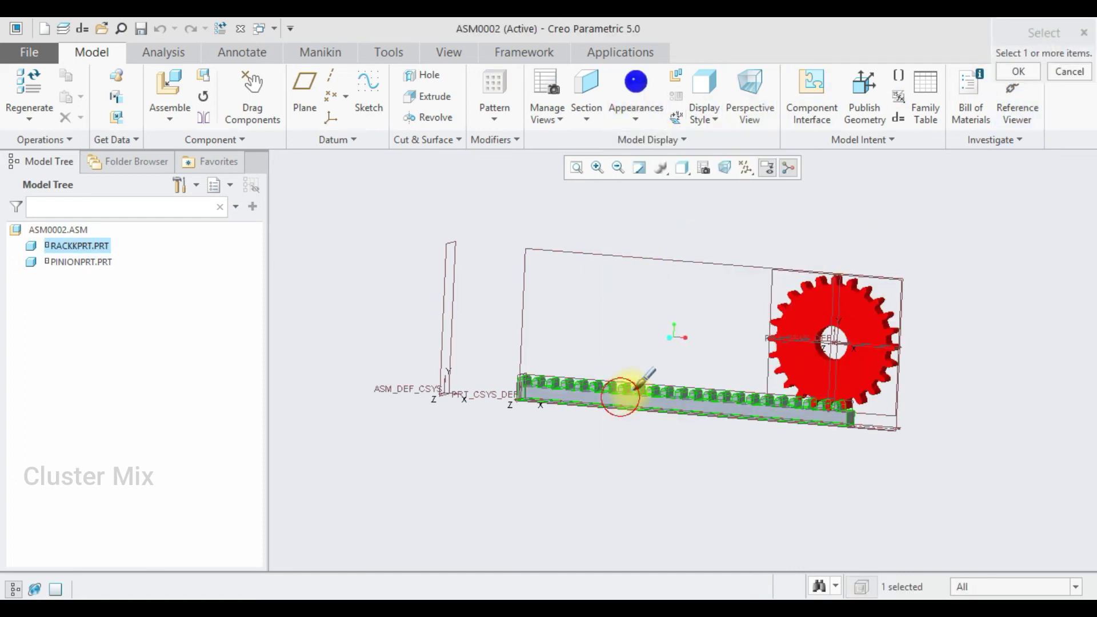
left_click(1020, 72)
Start a gear pair definition in the Mechanism application and set its type to Rack and pinion.
scroll(848, 304, "down", 2)
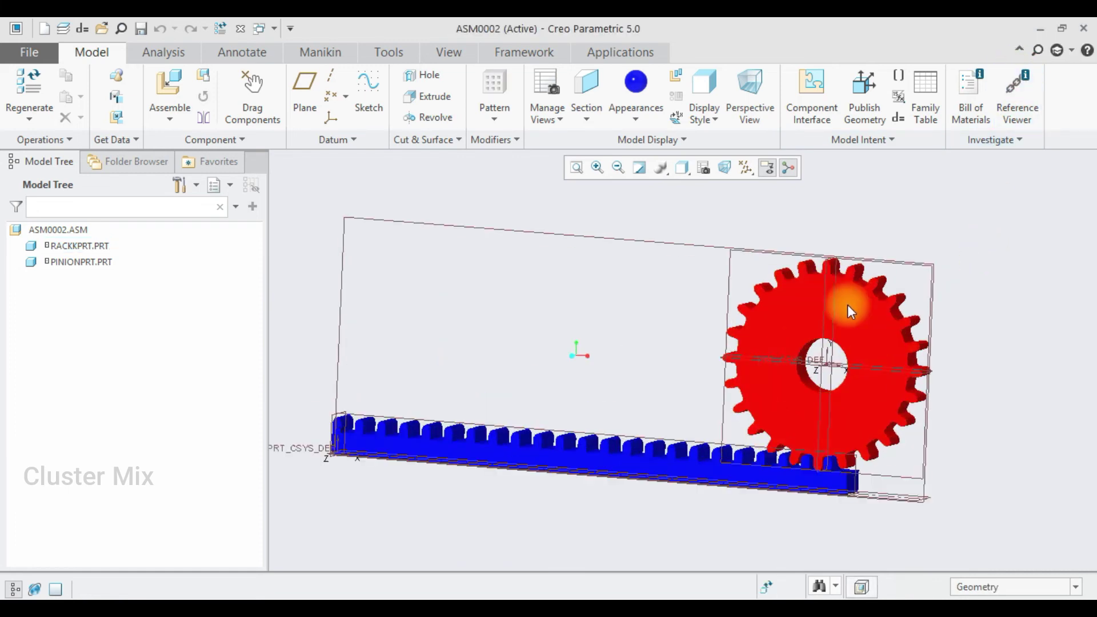
scroll(743, 229, "up", 1)
left_click(628, 54)
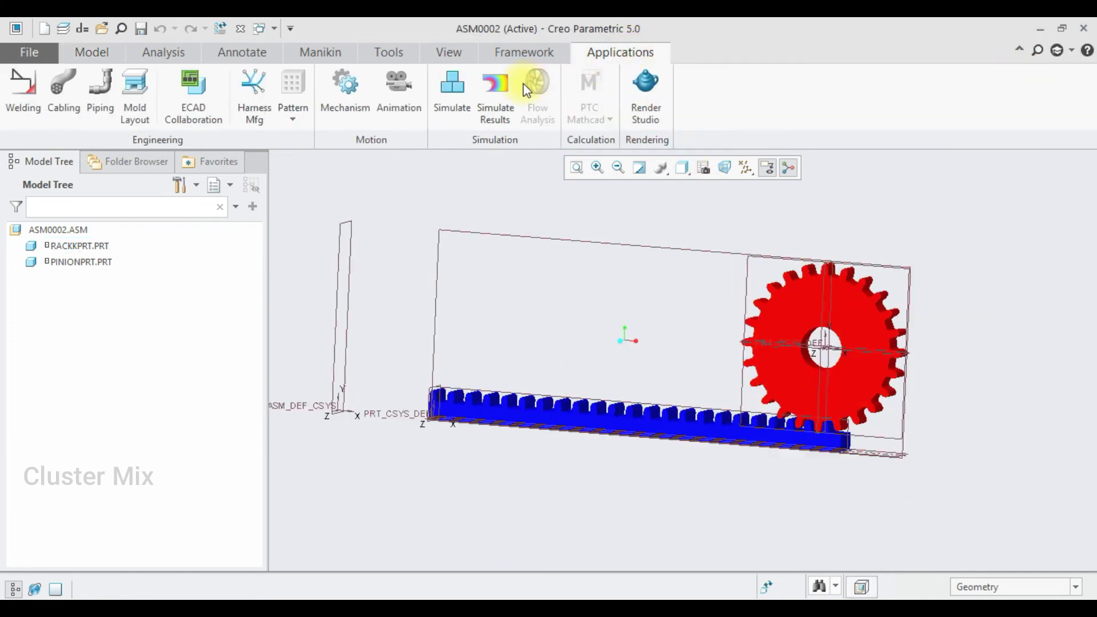
left_click(324, 98)
left_click(328, 96)
left_click_drag(783, 63, 294, 18)
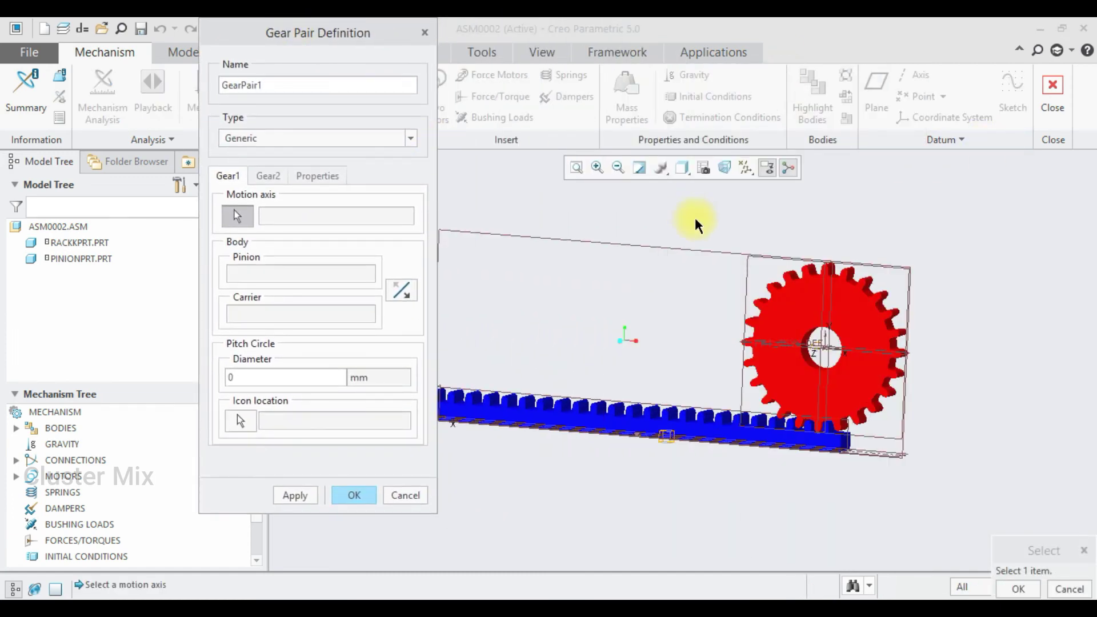
left_click(245, 138)
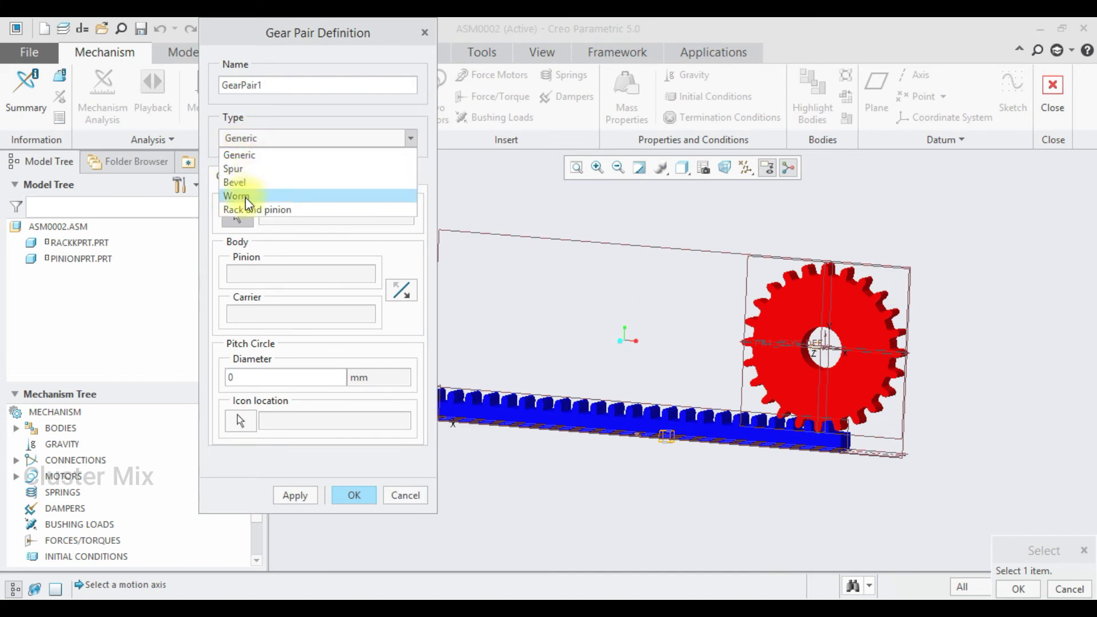
left_click(251, 210)
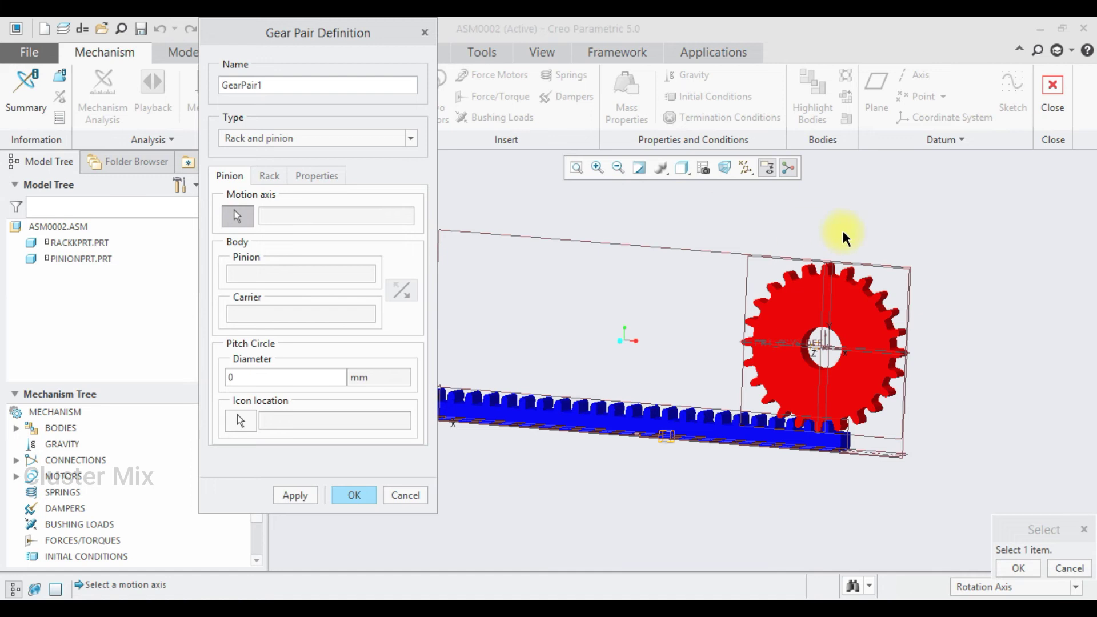
Pick the pinion's pin joint rotation axis as the pinion motion axis of the gear pair.
scroll(828, 343, "up", 5)
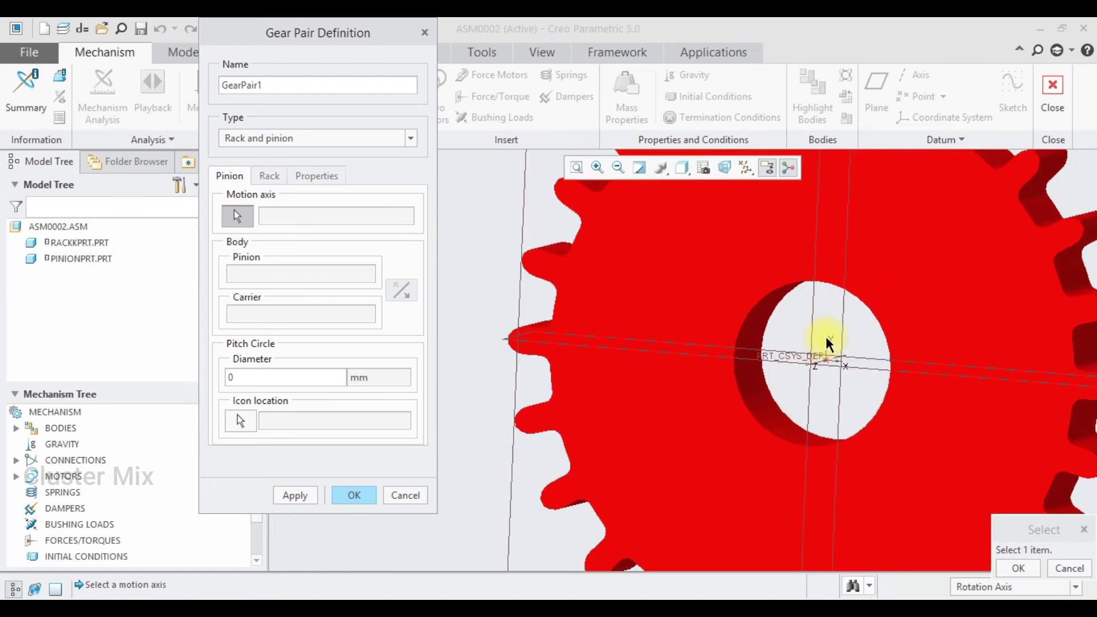
scroll(837, 337, "down", 2)
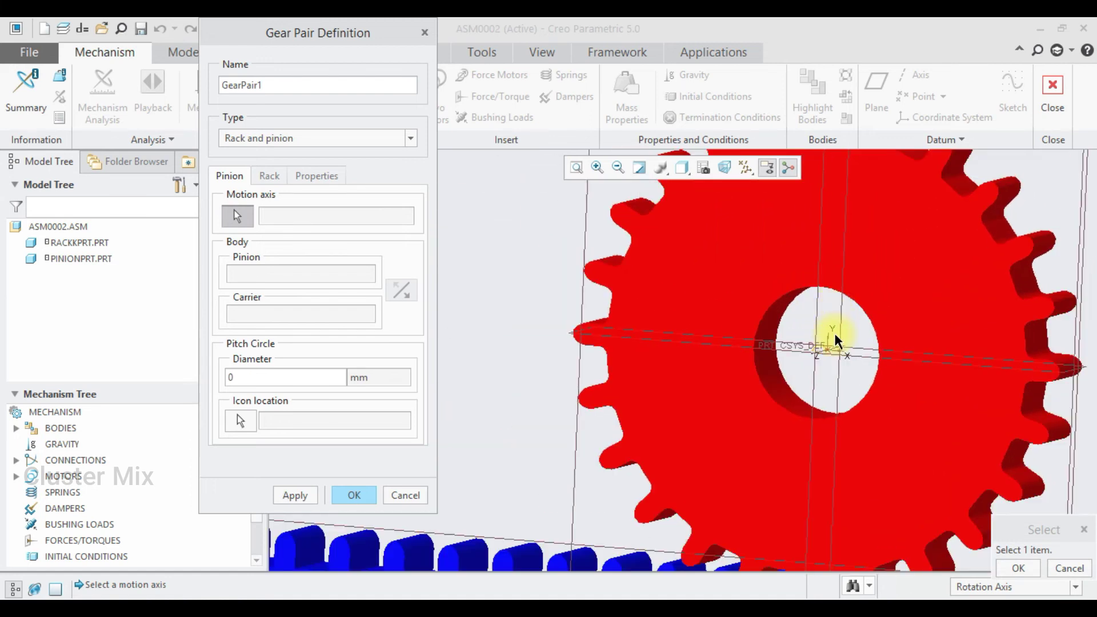
scroll(832, 344, "down", 1)
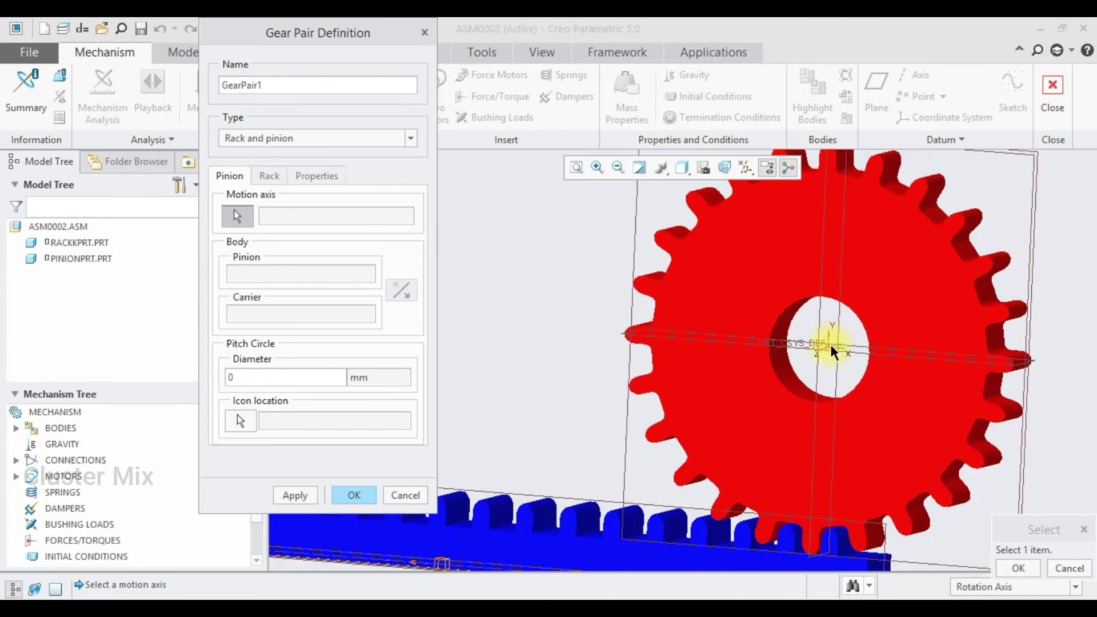
scroll(831, 348, "up", 1)
left_click(830, 350)
scroll(797, 313, "down", 3)
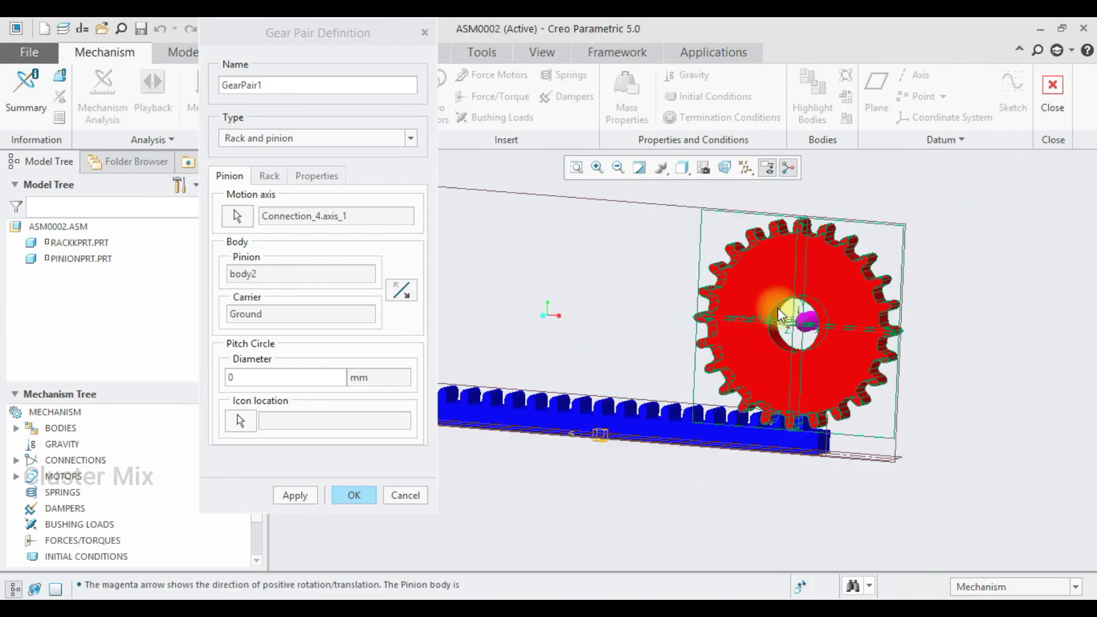
scroll(781, 314, "down", 1)
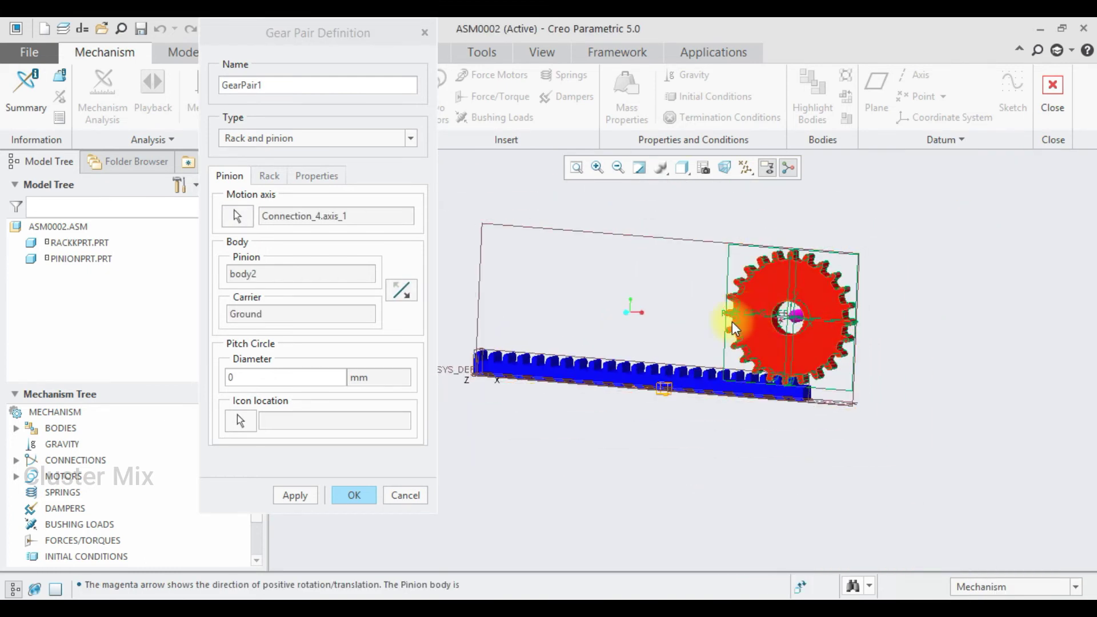
Set the pinion's pitch circle diameter to 103 mm and apply it.
double_click(235, 377)
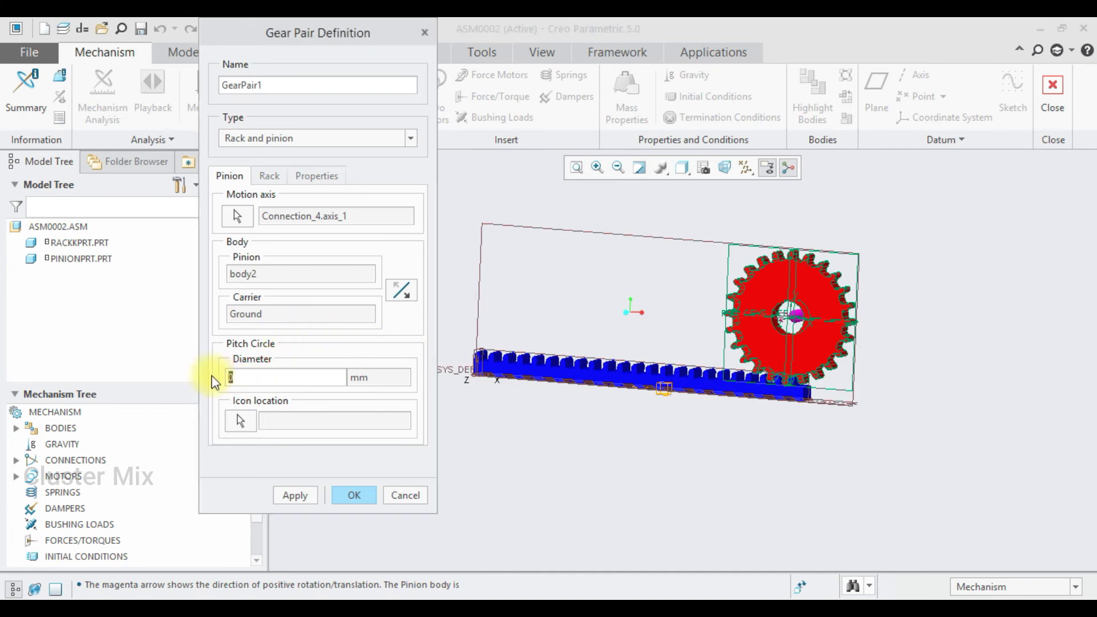
type("10")
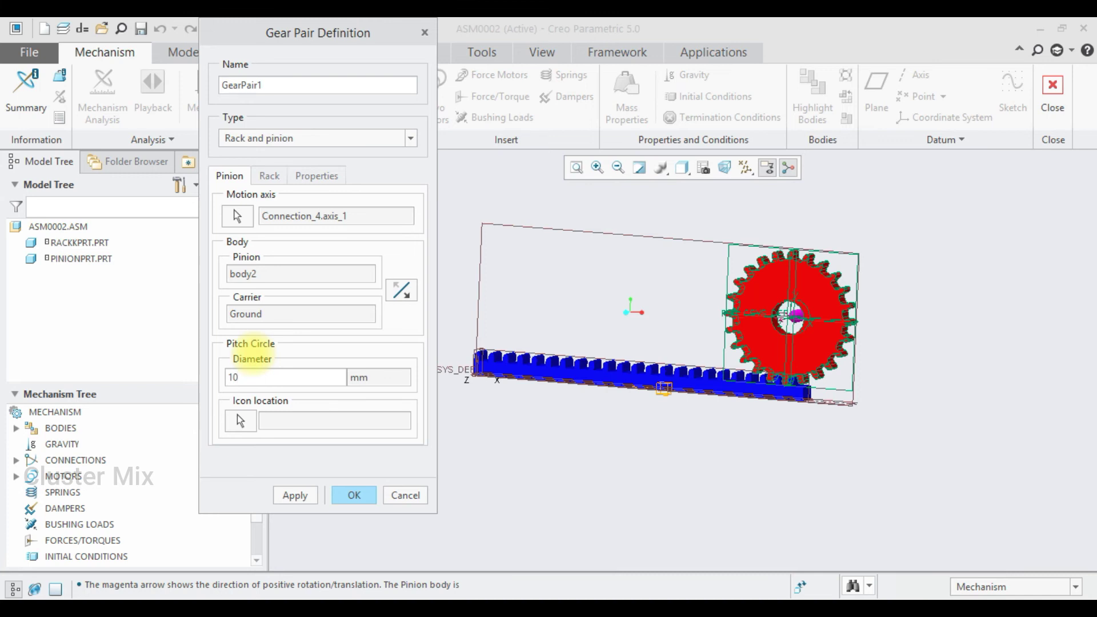
type("3")
left_click(297, 494)
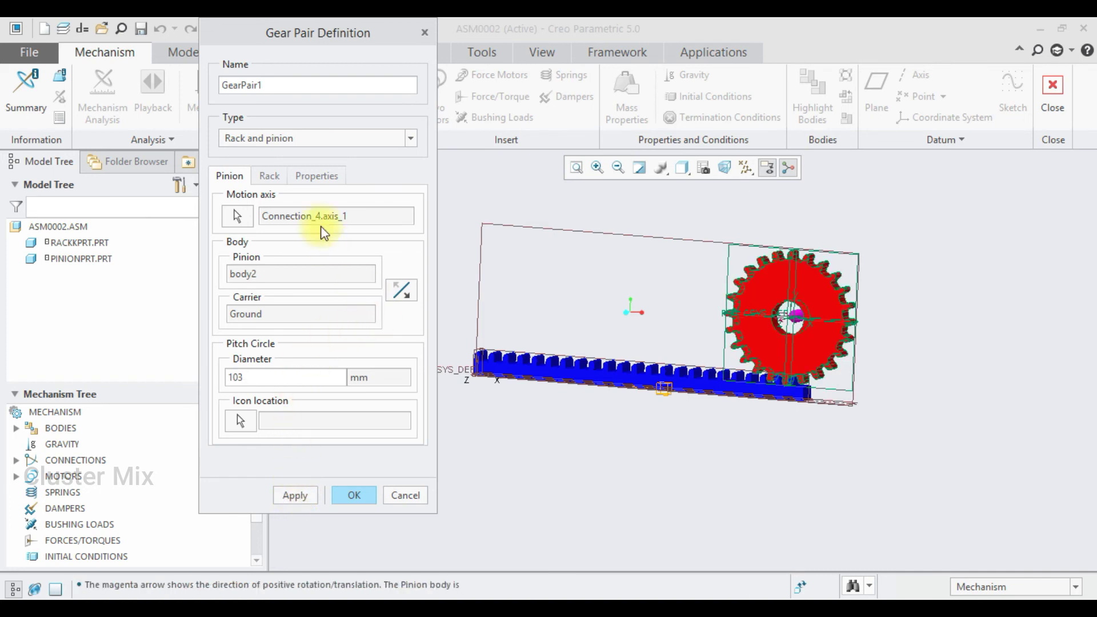
Pick the rack's slider joint translation axis as the rack motion axis and finish the gear pair.
left_click(263, 174)
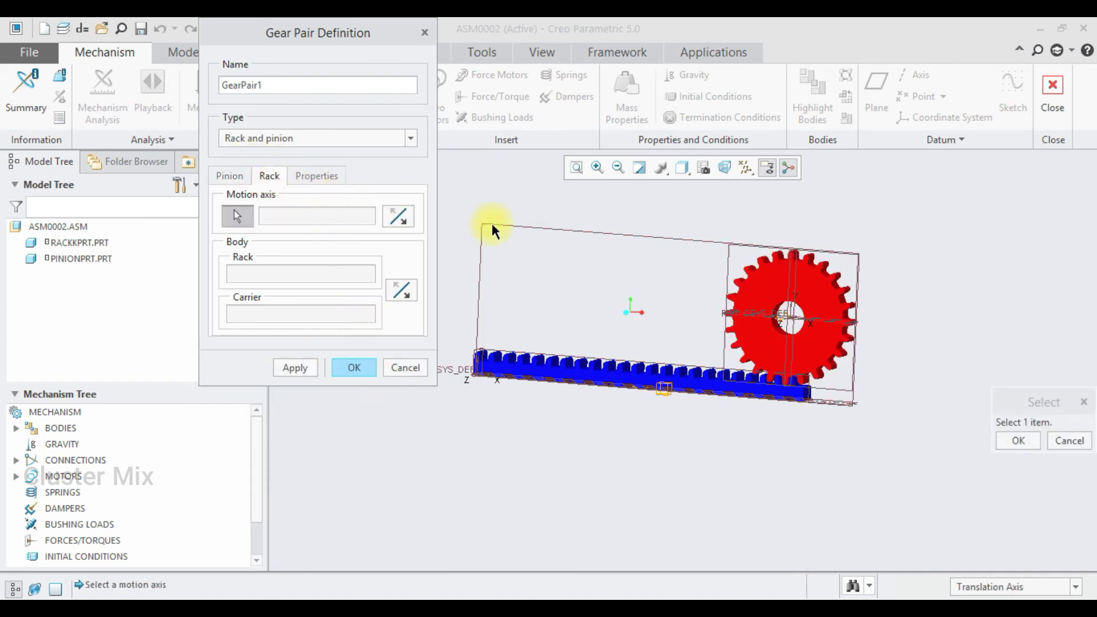
left_click(662, 394)
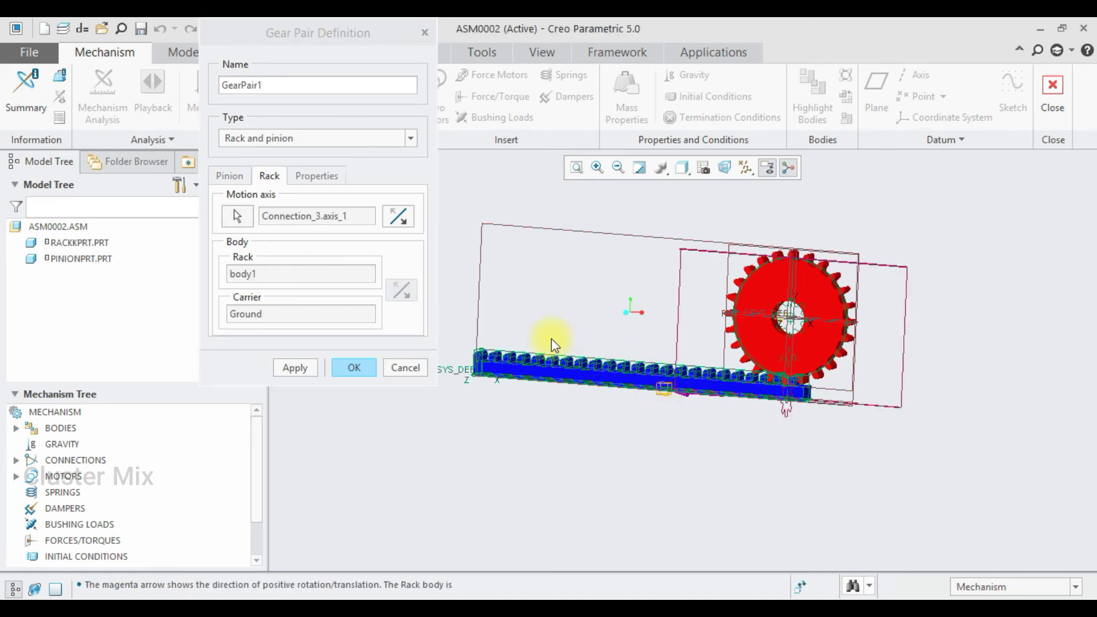
left_click(294, 367)
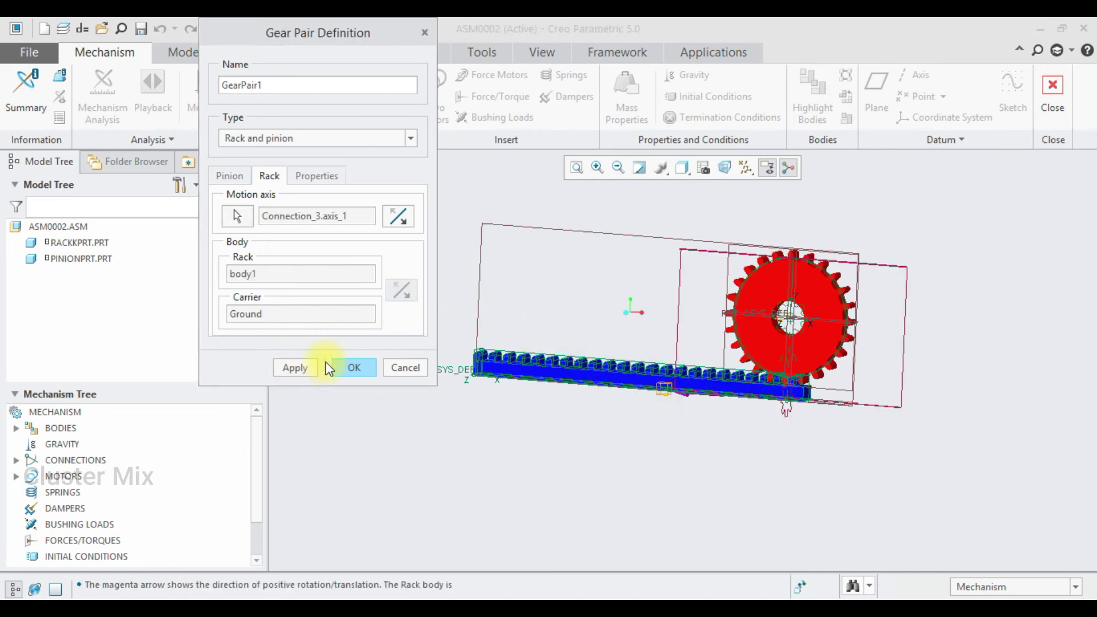
left_click(348, 364)
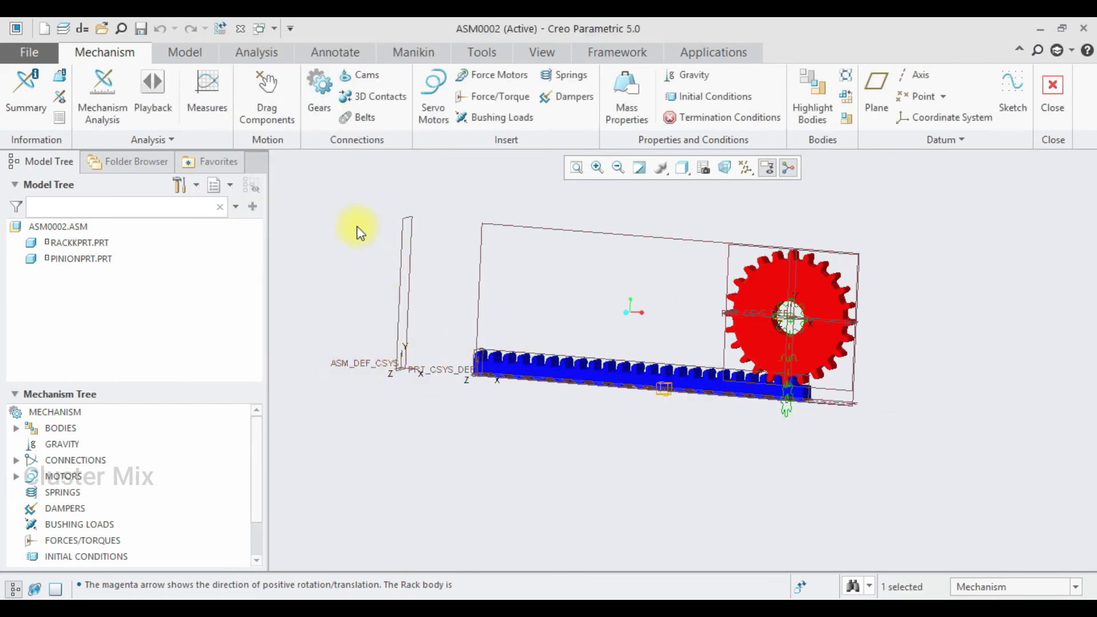
Test the gear pair by rotating the pinion with Drag Components so that it drives the rack.
left_click(264, 94)
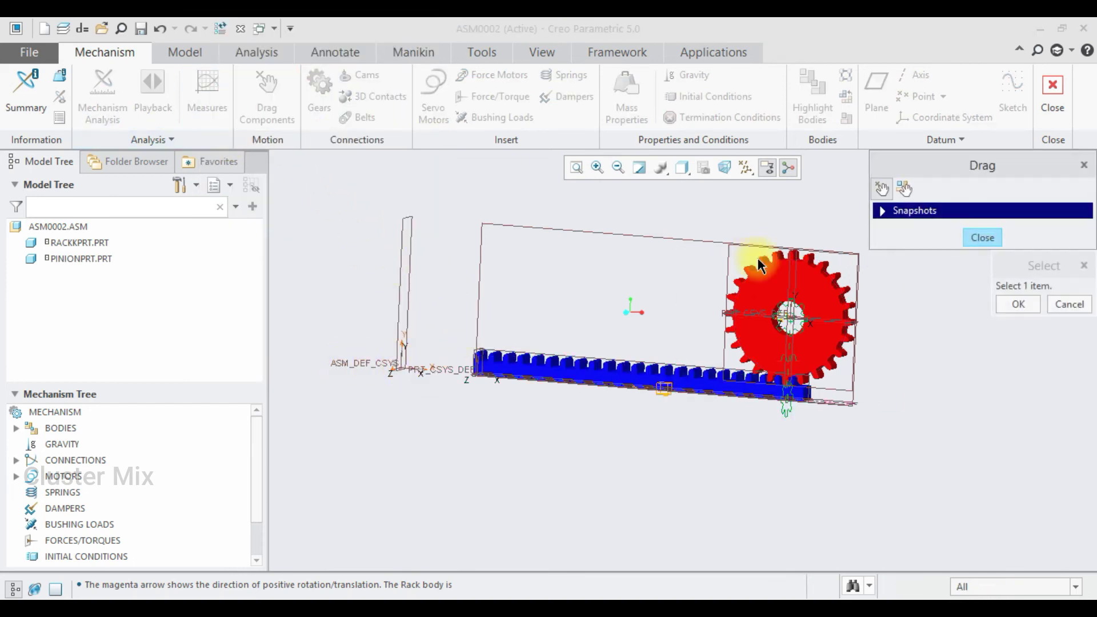
left_click(784, 284)
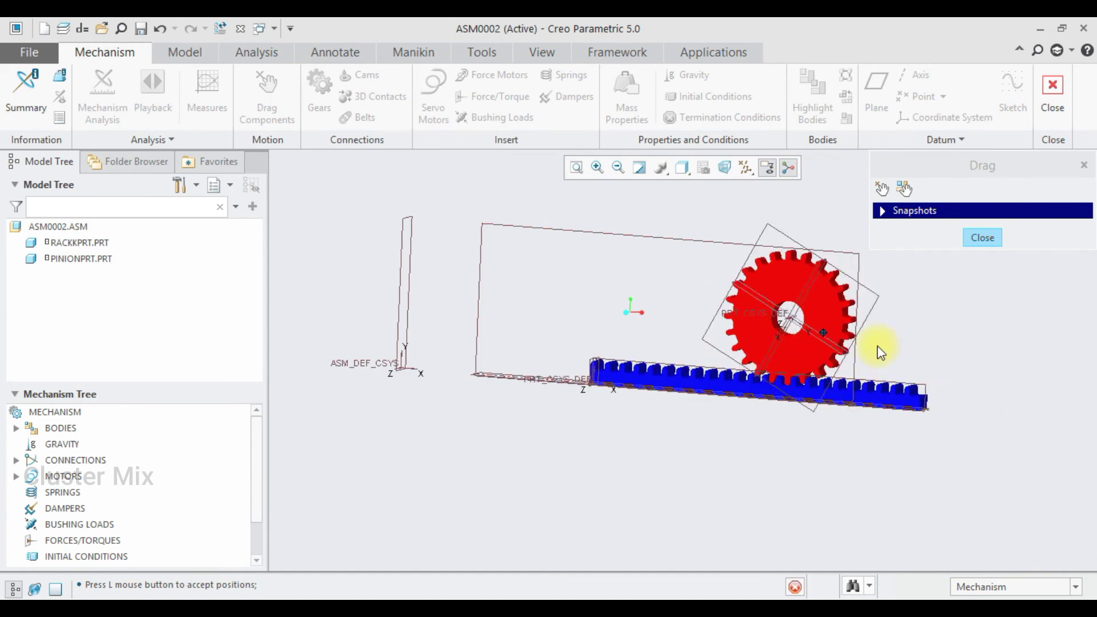
left_click(786, 309)
left_click(1018, 305)
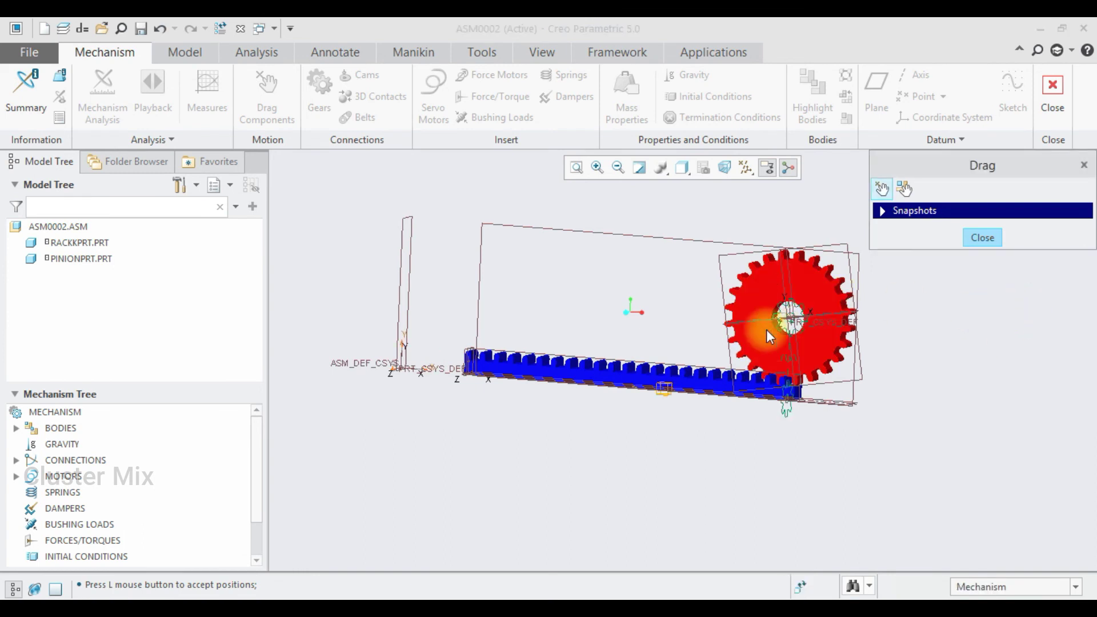
Edit the existing rack and pinion gear pair to flip the rack's motion axis direction, and apply the change.
left_click(83, 541)
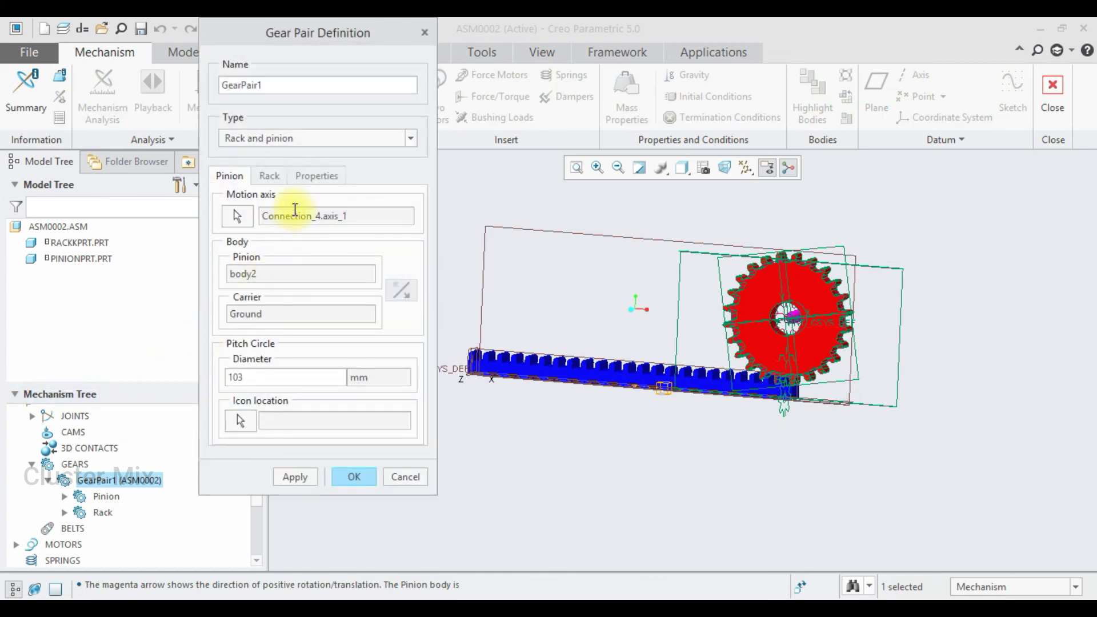
left_click(269, 182)
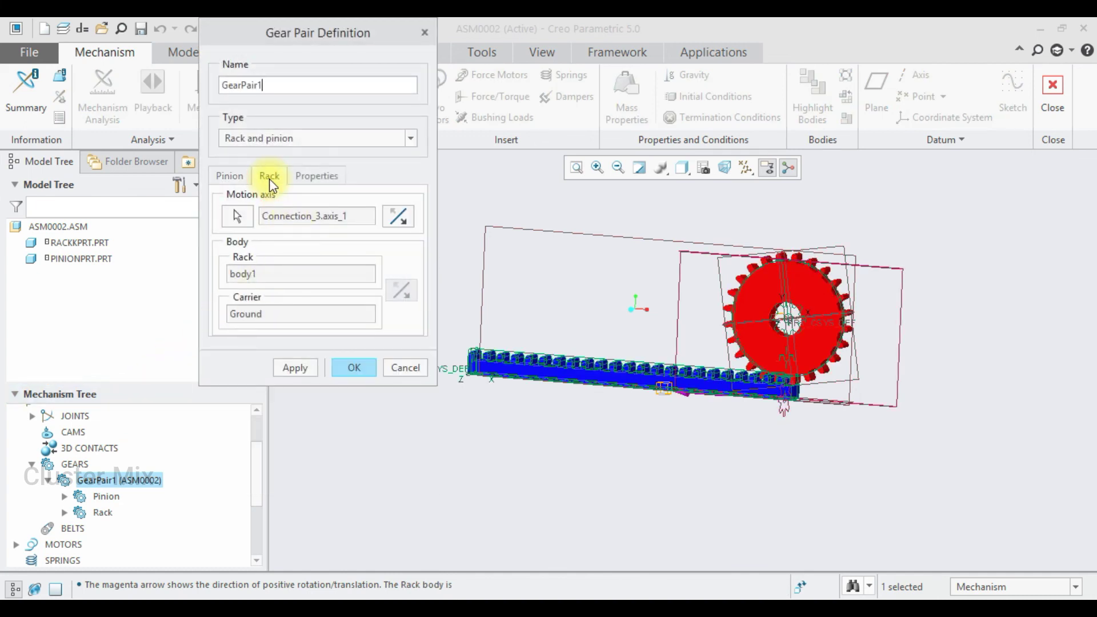
left_click(400, 217)
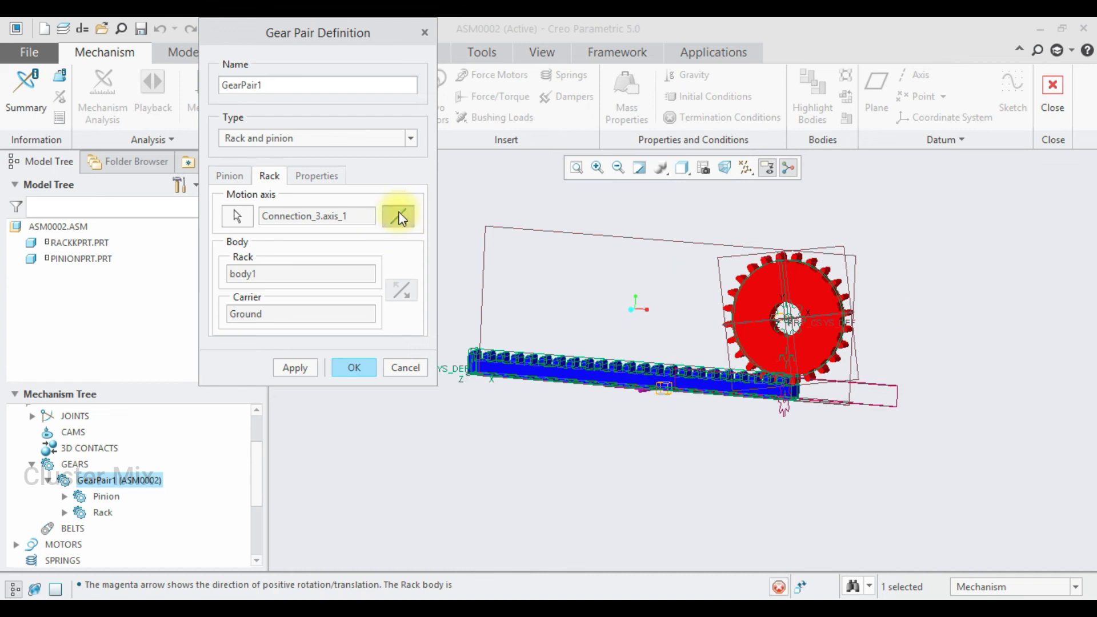
left_click(297, 373)
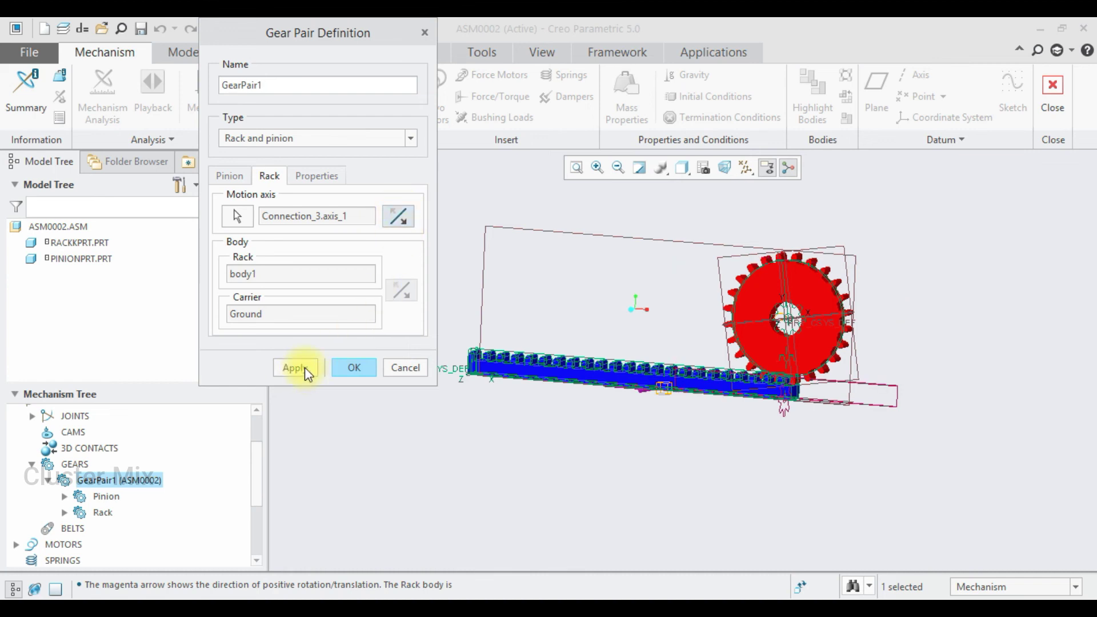
left_click(352, 366)
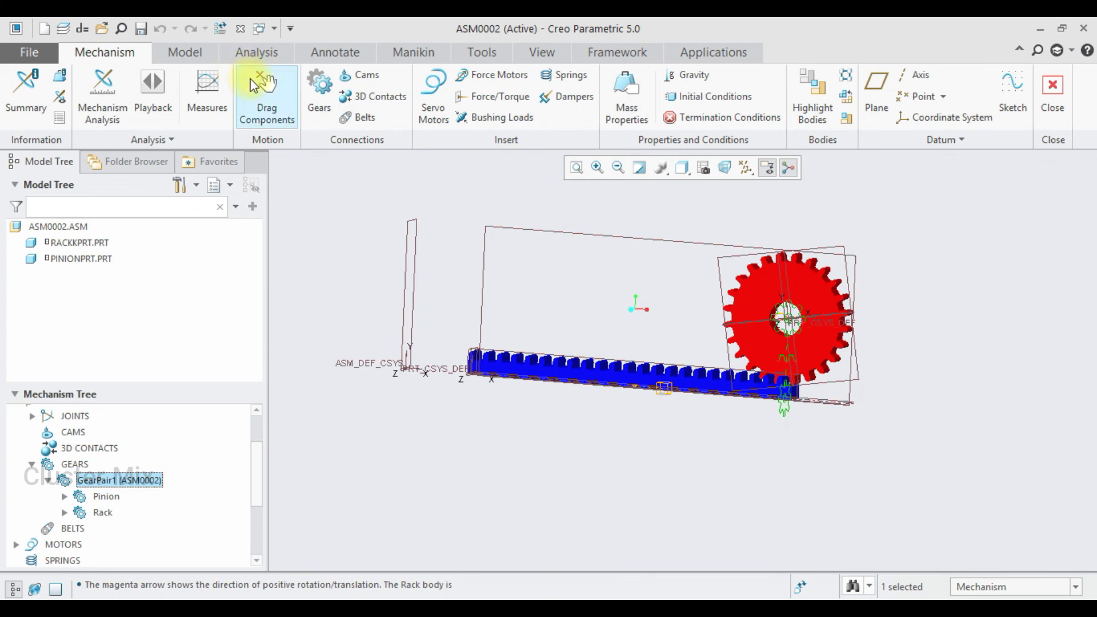
Check the reversed rack motion by rotating the pinion with Drag Components, and end the drag.
left_click(265, 91)
left_click(771, 278)
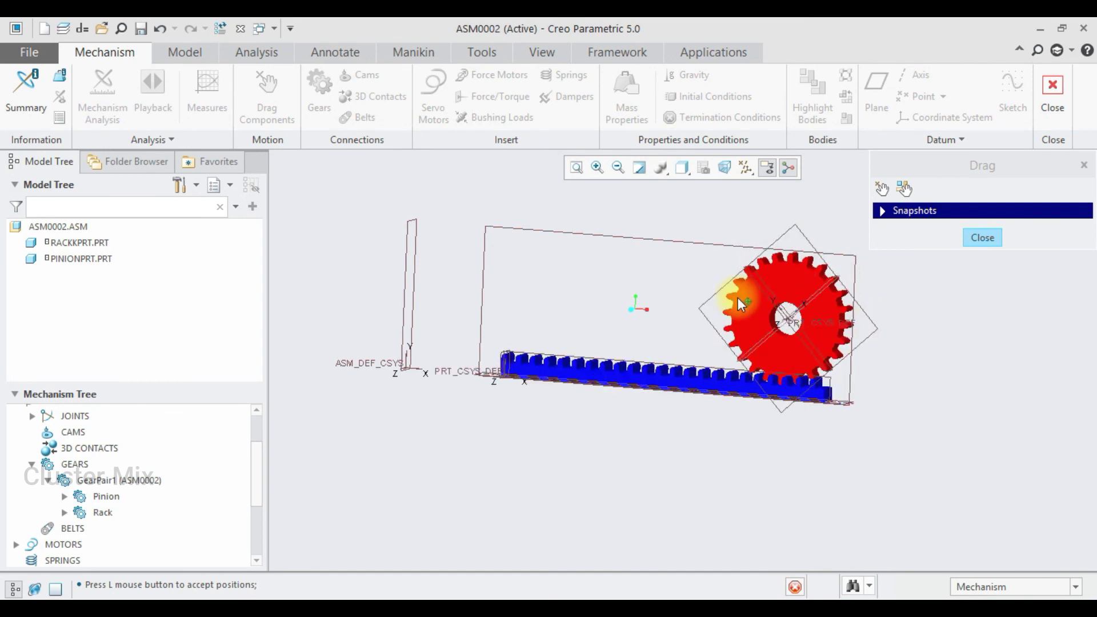
middle_click(788, 318)
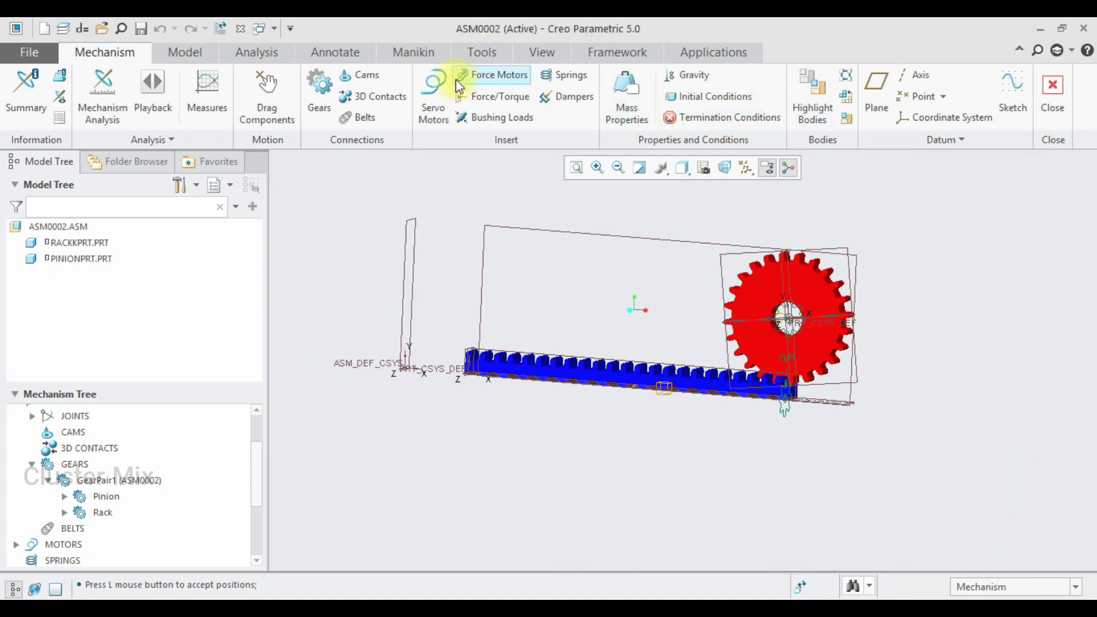
Start a servo motor and pick the pinion's pin joint rotation axis as its driven entity.
left_click(433, 98)
scroll(786, 317, "down", 3)
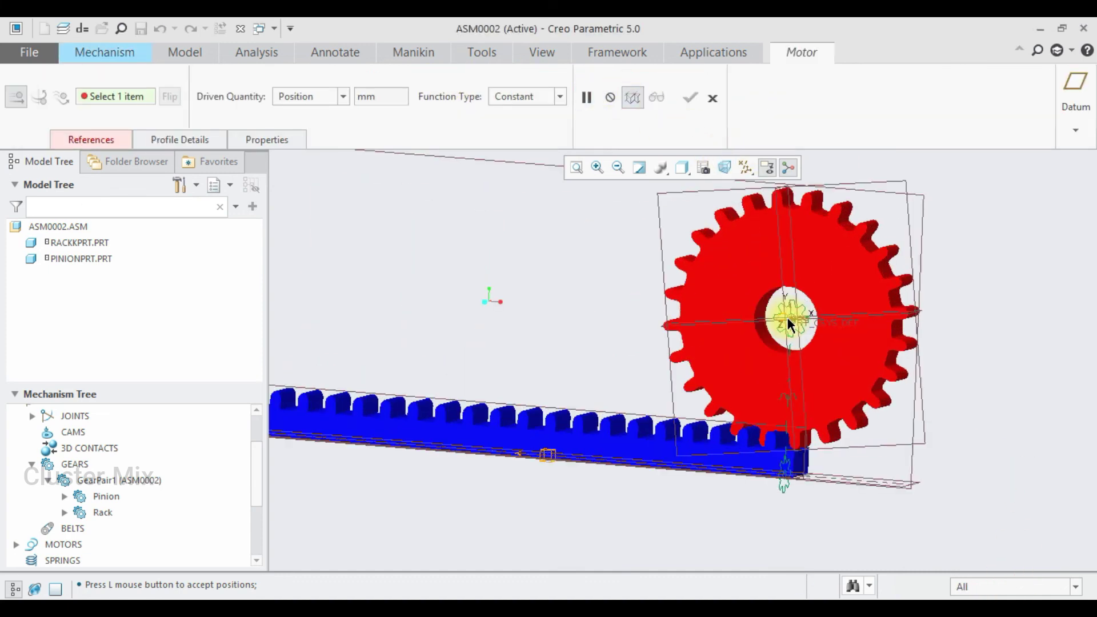
left_click(783, 318)
scroll(793, 314, "up", 3)
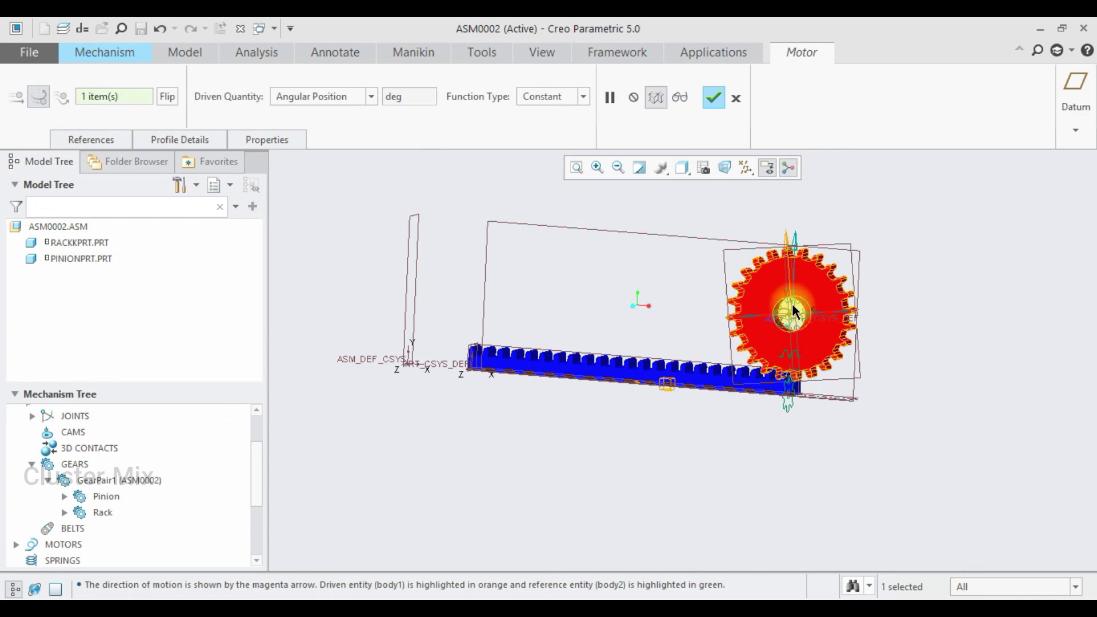
Set the servo motor's profile to a constant angular velocity of 10 deg/sec and finish the motor.
left_click(175, 142)
left_click(180, 142)
left_click(184, 142)
left_click(177, 196)
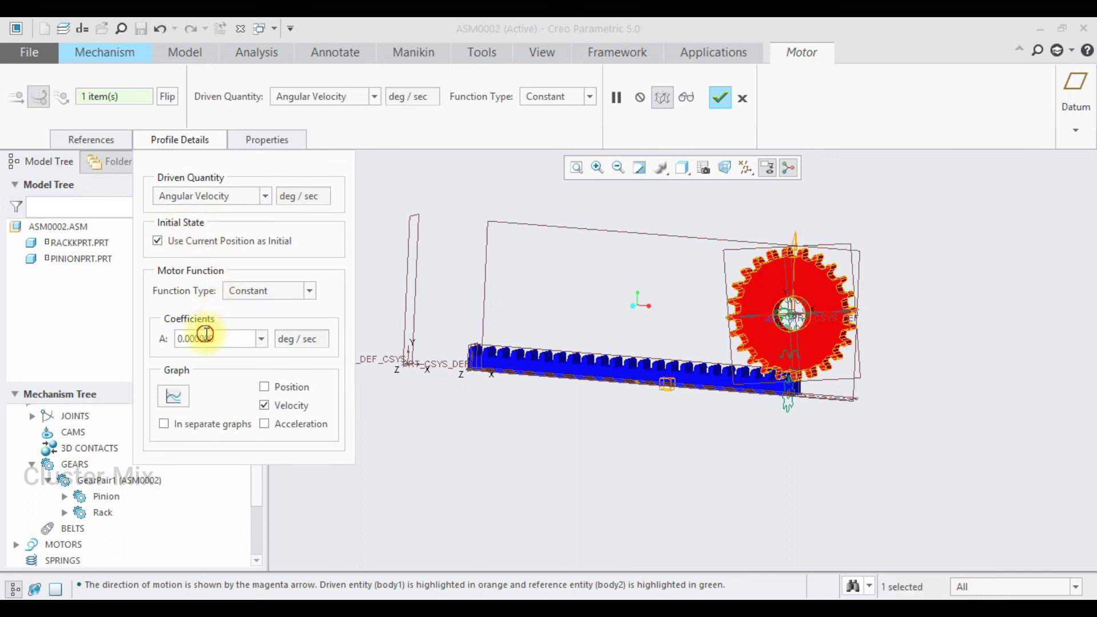
type("10")
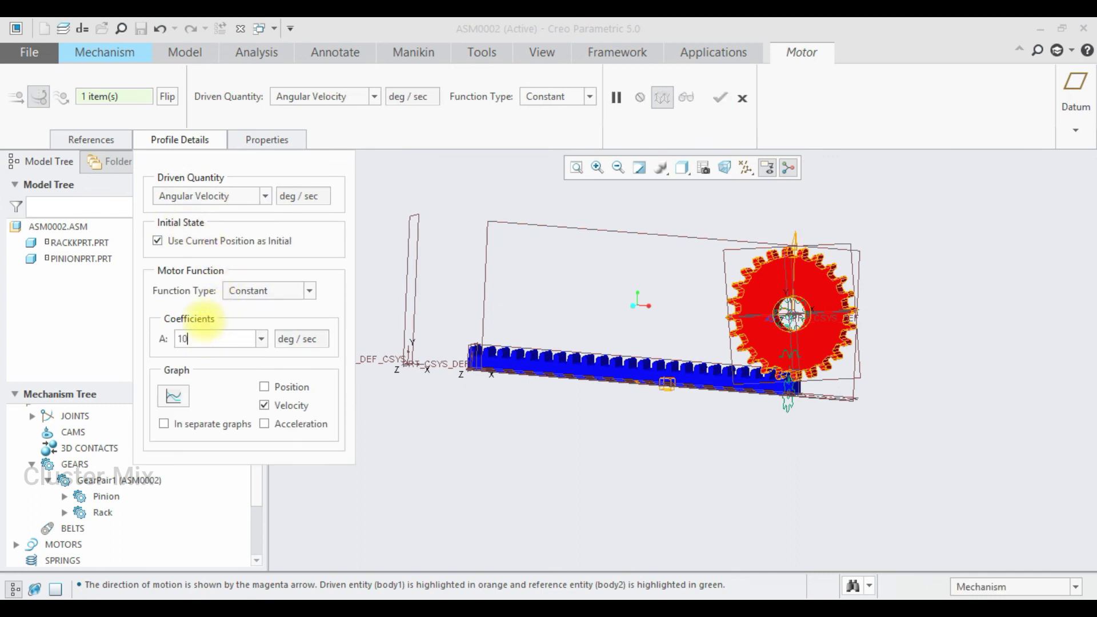
key("Return")
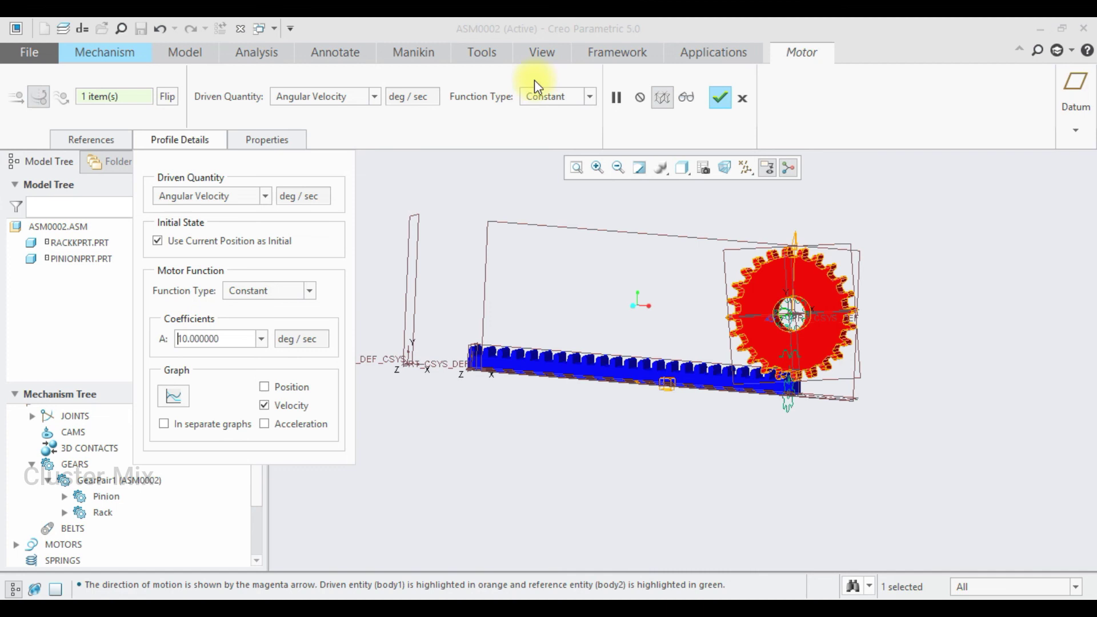
left_click(719, 99)
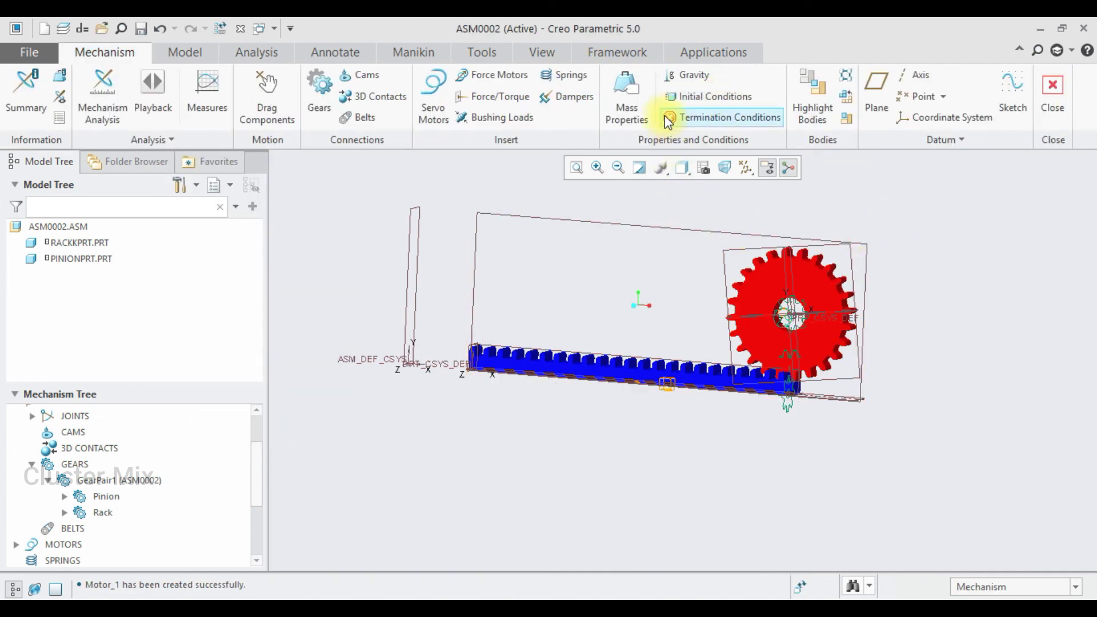
Define a mechanism analysis of type Kinematic with an end time of 100, with the model shown full screen.
left_click(126, 84)
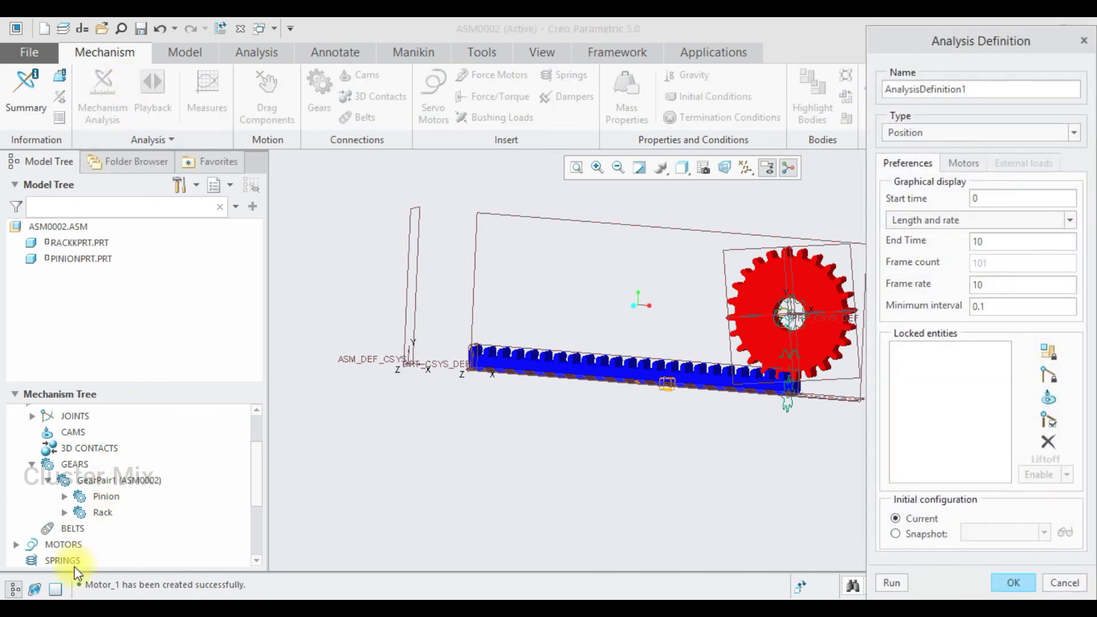
left_click(61, 589)
left_click(934, 134)
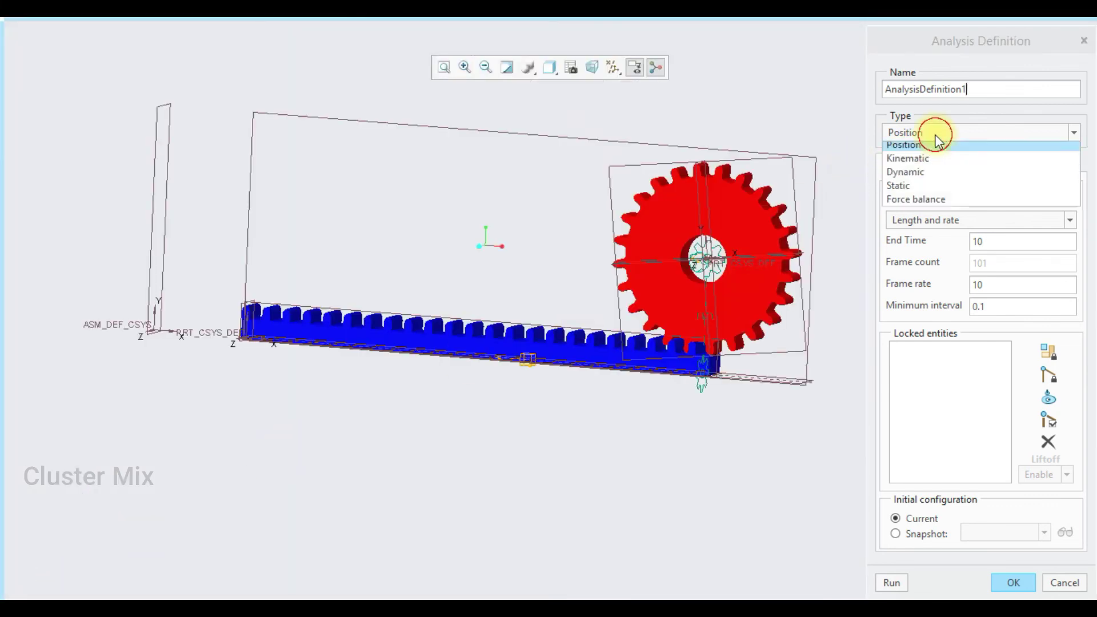
left_click(918, 165)
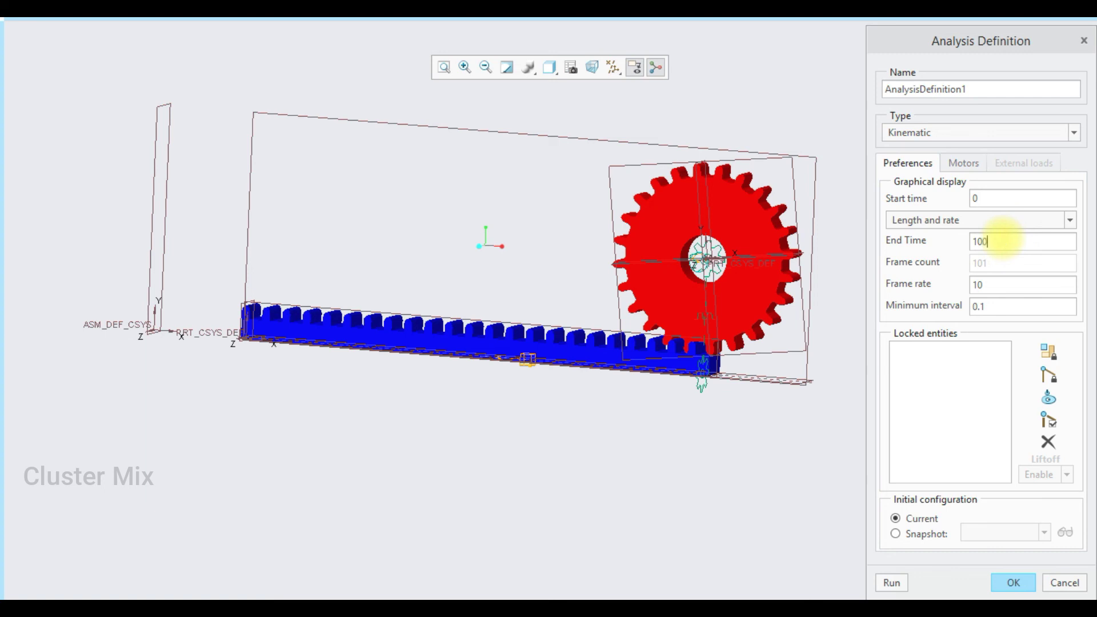
Run the kinematic analysis repeatedly to play the motor-driven motion of the rack and pinion.
left_click(889, 582)
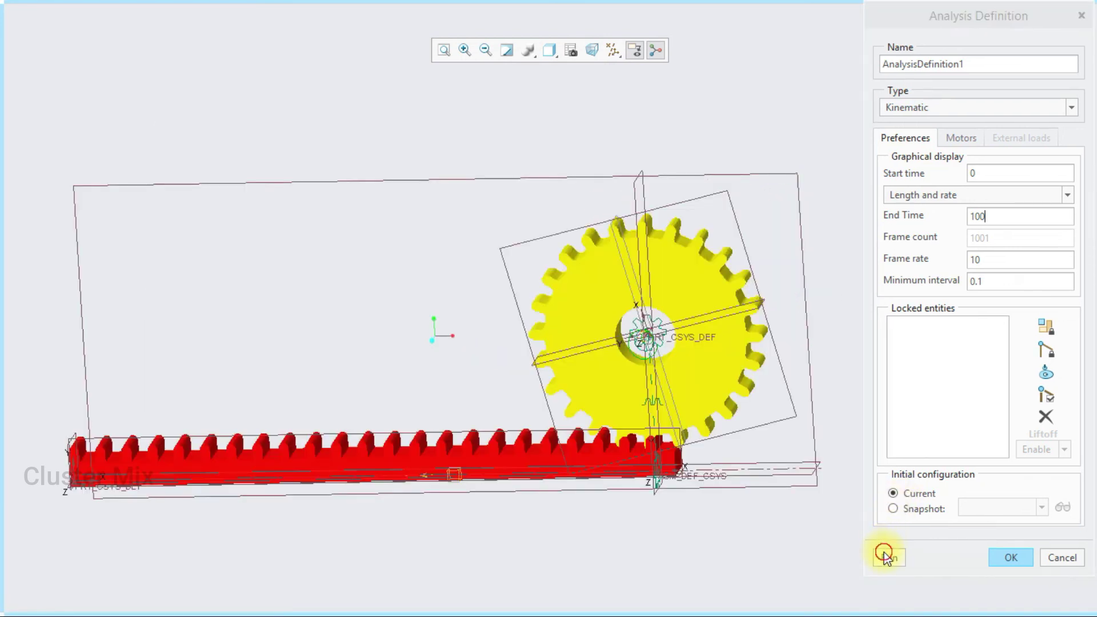
left_click(886, 557)
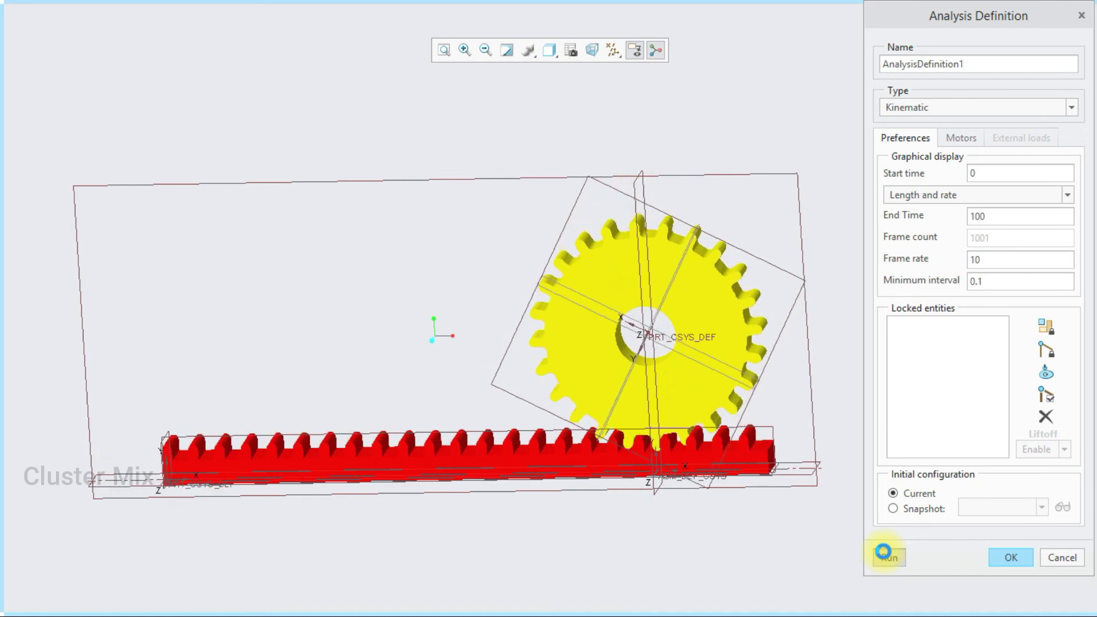
left_click(1008, 557)
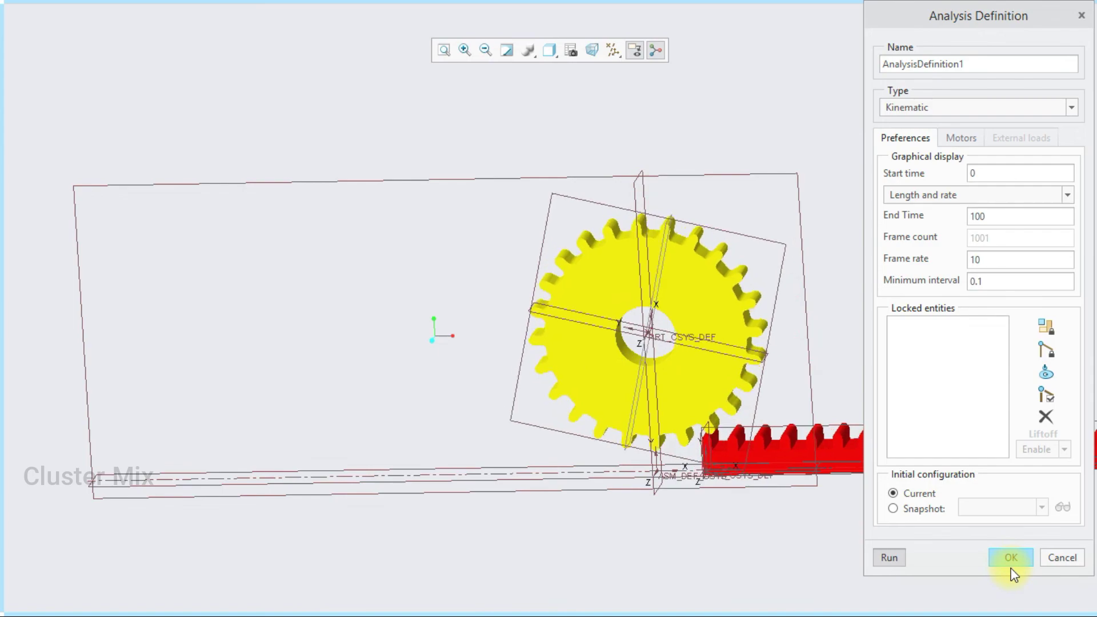
left_click(1010, 570)
left_click(884, 555)
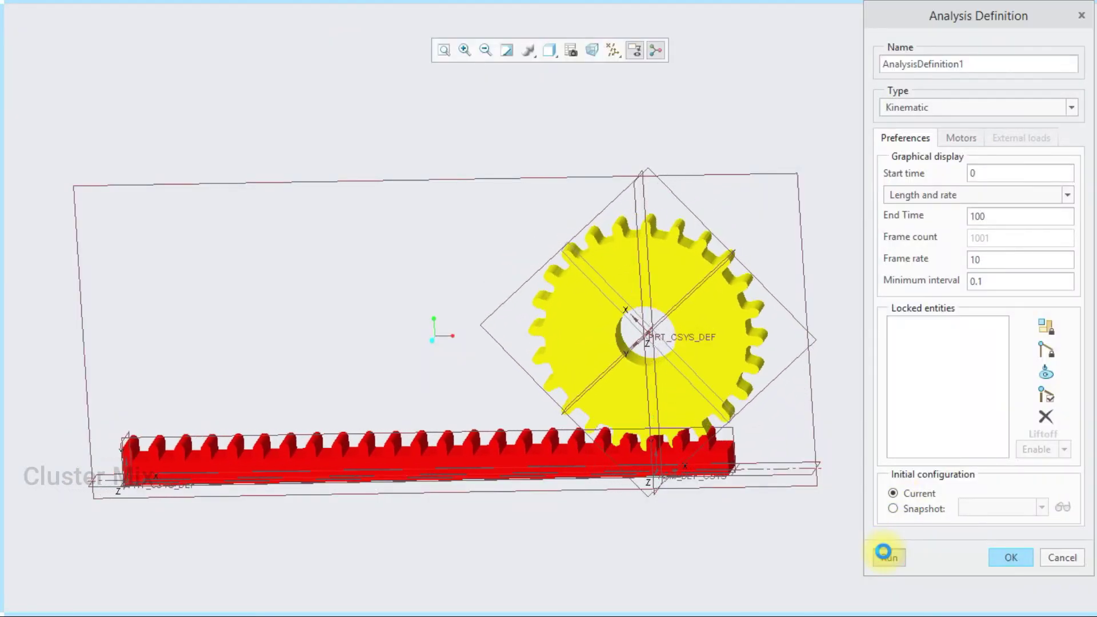